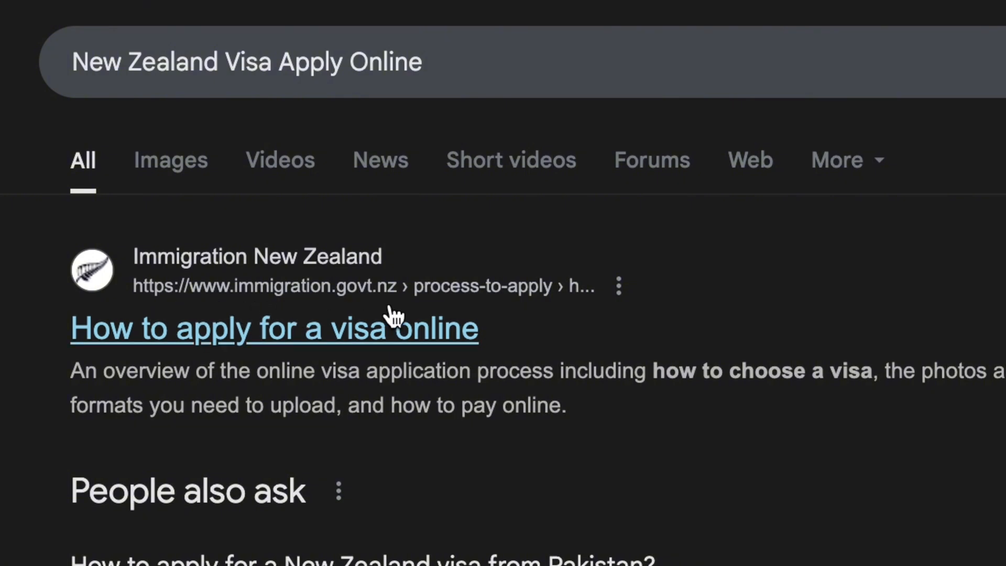
# Open the immigration.govt.nz 'How to apply for a visa online' result from the Google results.
pyautogui.click(392, 339)
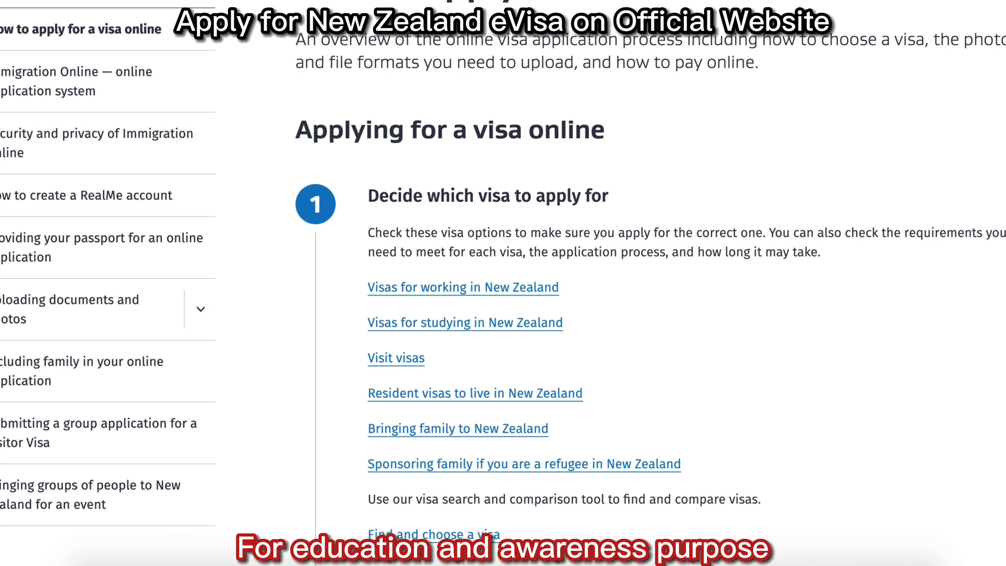
# Scroll through the guide's steps 1 to 5, down to 'After you apply'.
pyautogui.scroll(-3, 503, 284)
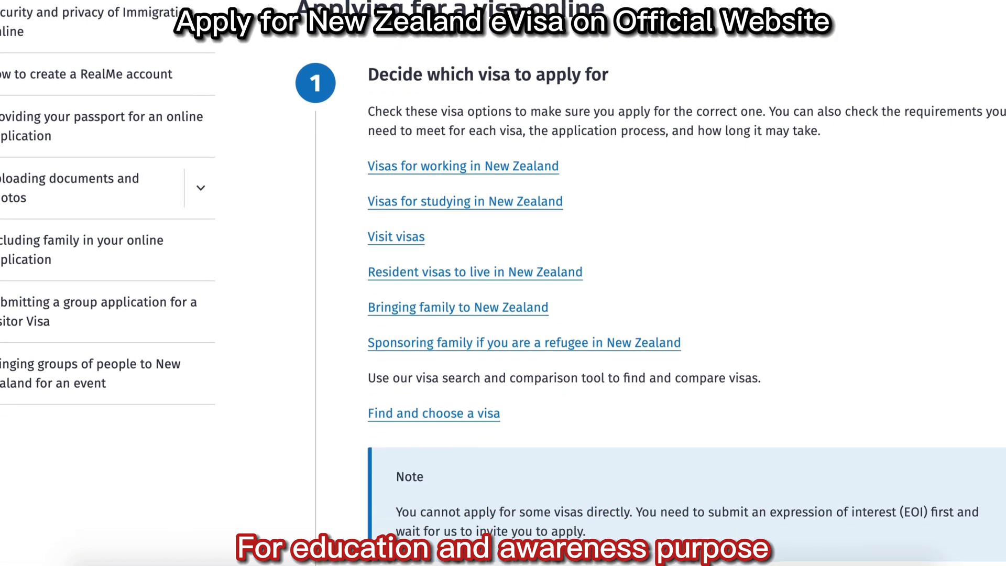
pyautogui.scroll(-3, 503, 283)
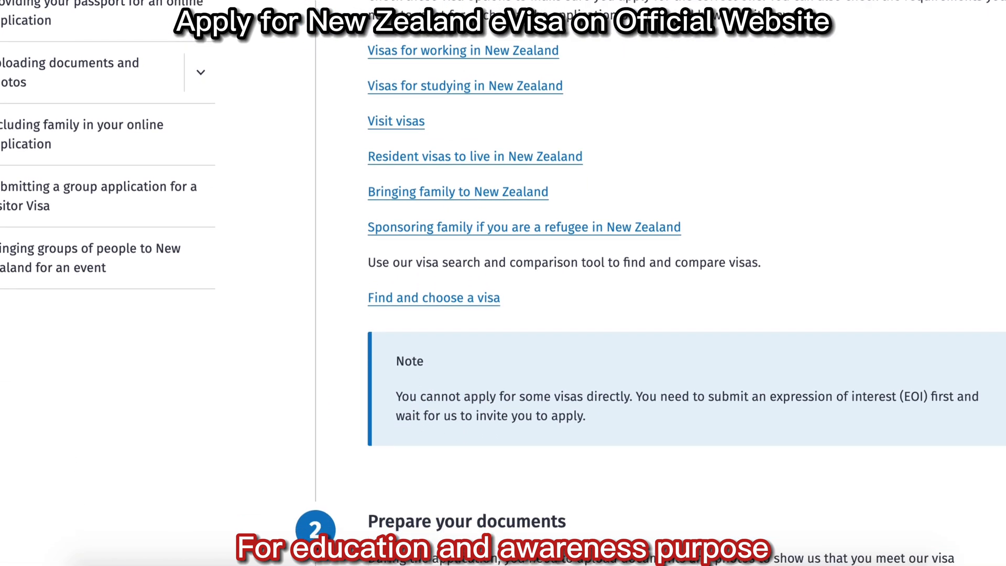
pyautogui.scroll(-3, 503, 283)
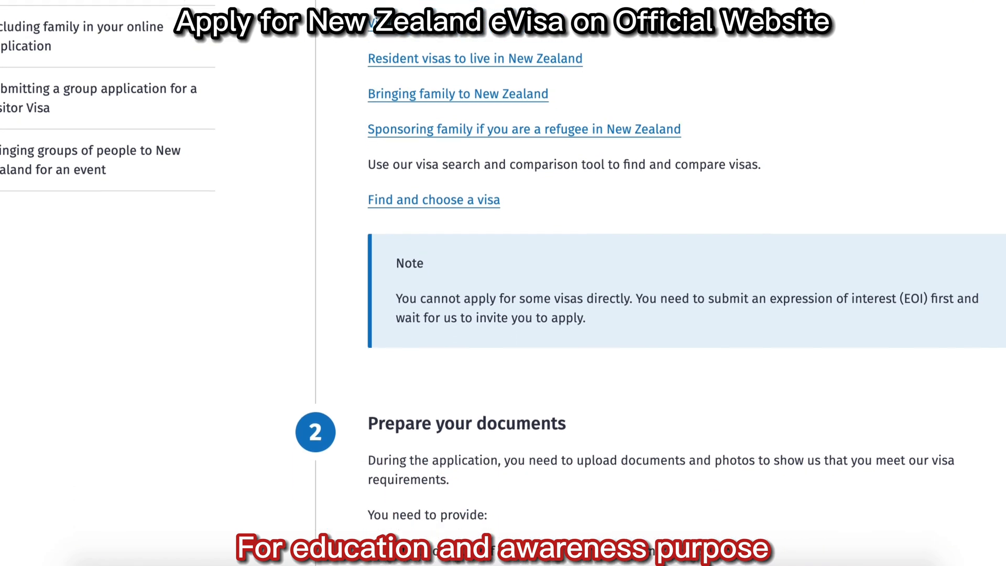
pyautogui.scroll(-3, 503, 283)
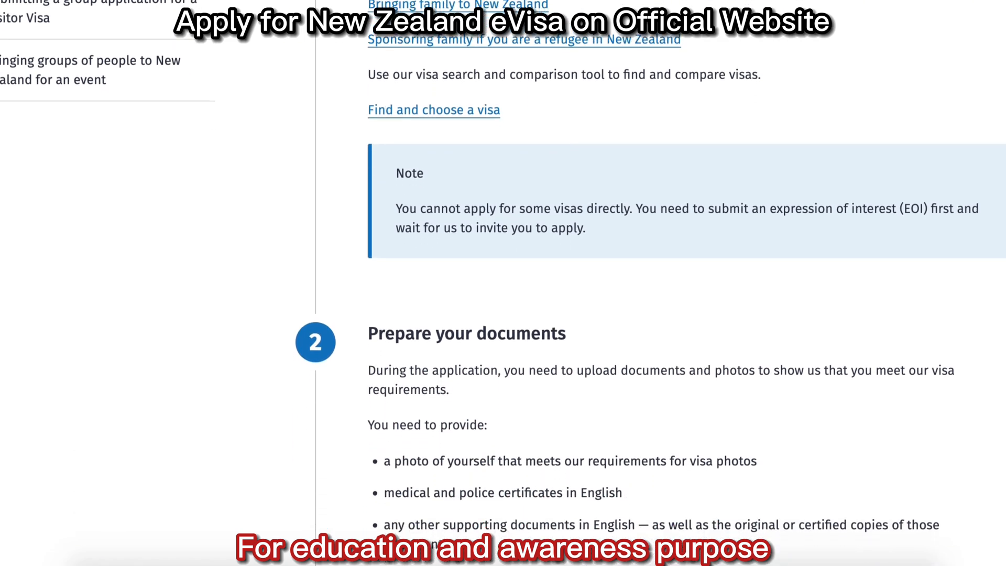
pyautogui.scroll(-2, 503, 283)
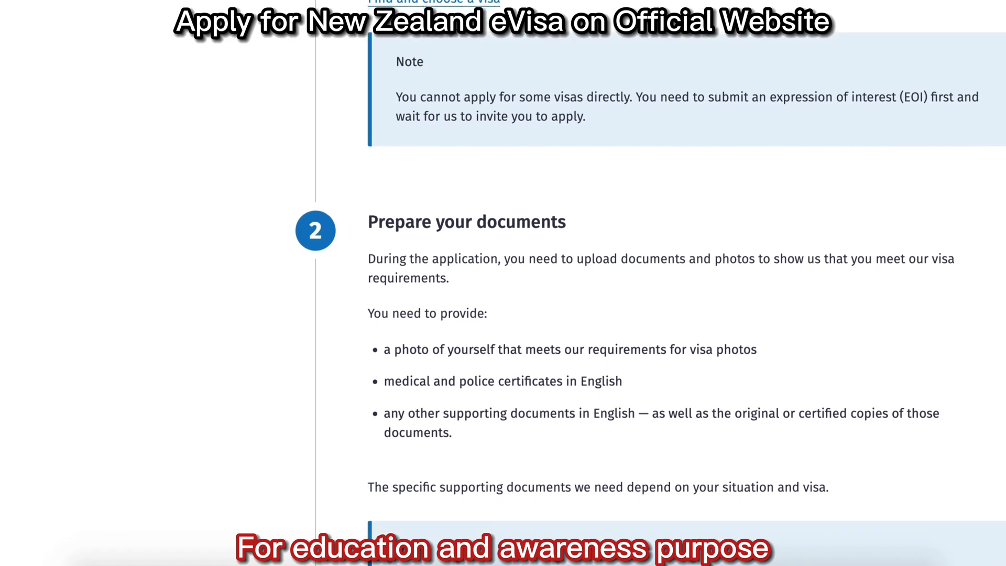
pyautogui.scroll(-2, 503, 283)
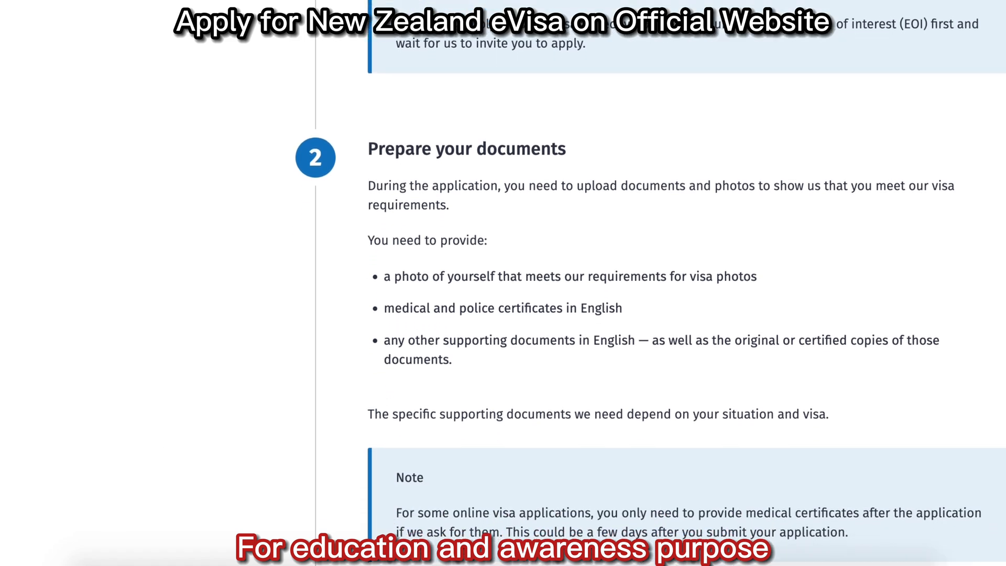
pyautogui.scroll(-2, 503, 283)
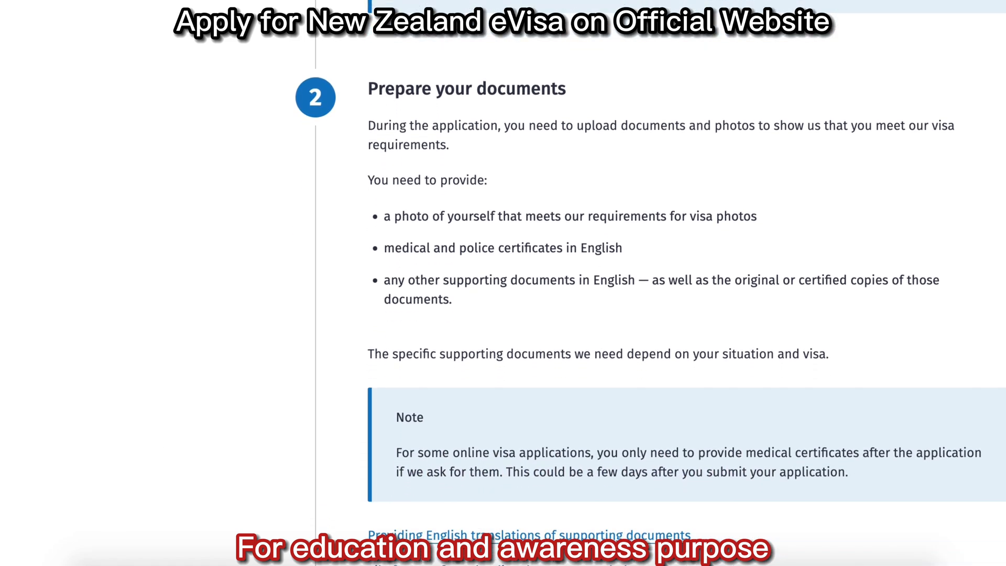
pyautogui.scroll(-2, 503, 283)
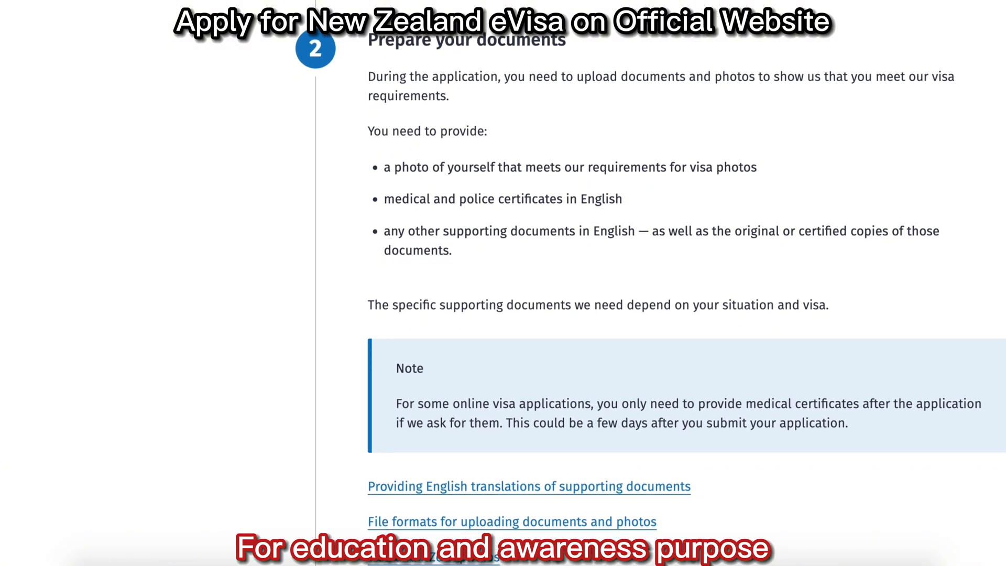
pyautogui.scroll(-2, 503, 283)
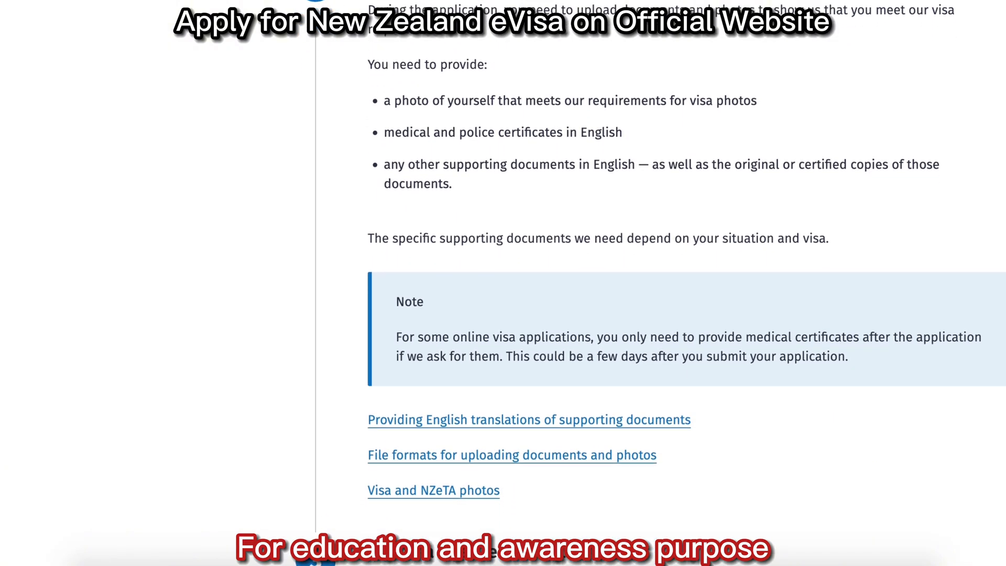
pyautogui.scroll(-2, 503, 283)
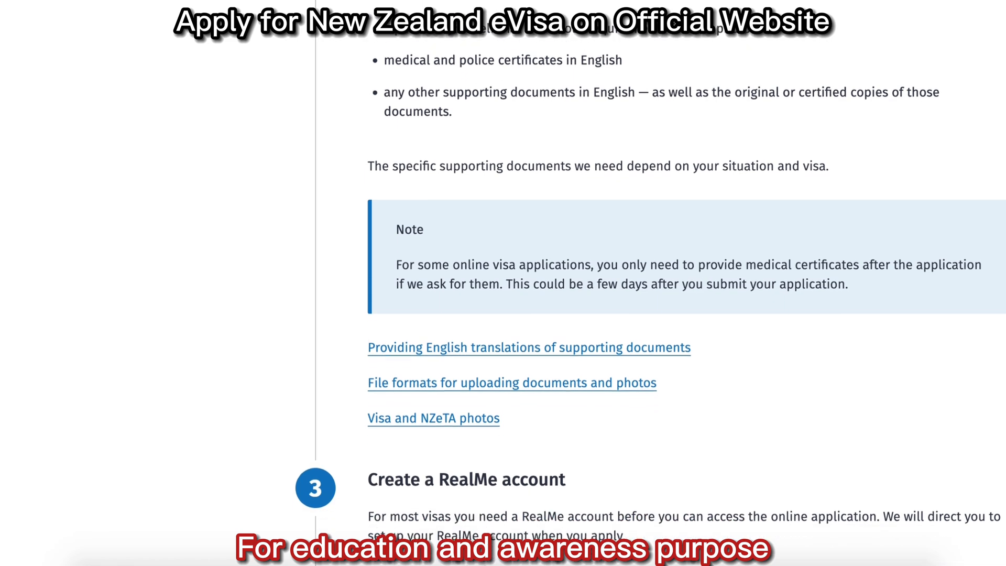
pyautogui.scroll(-3, 504, 283)
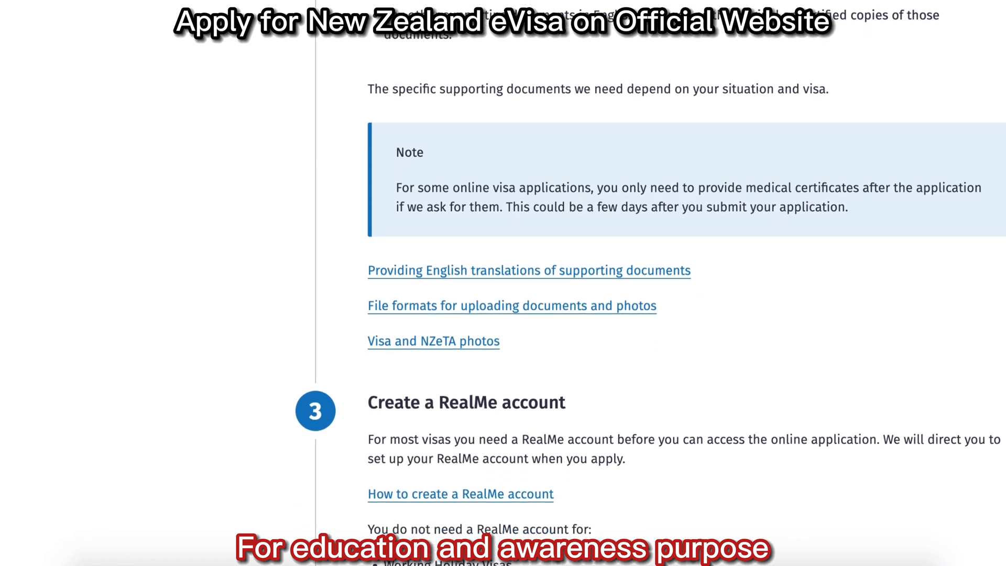
pyautogui.scroll(-5, 503, 283)
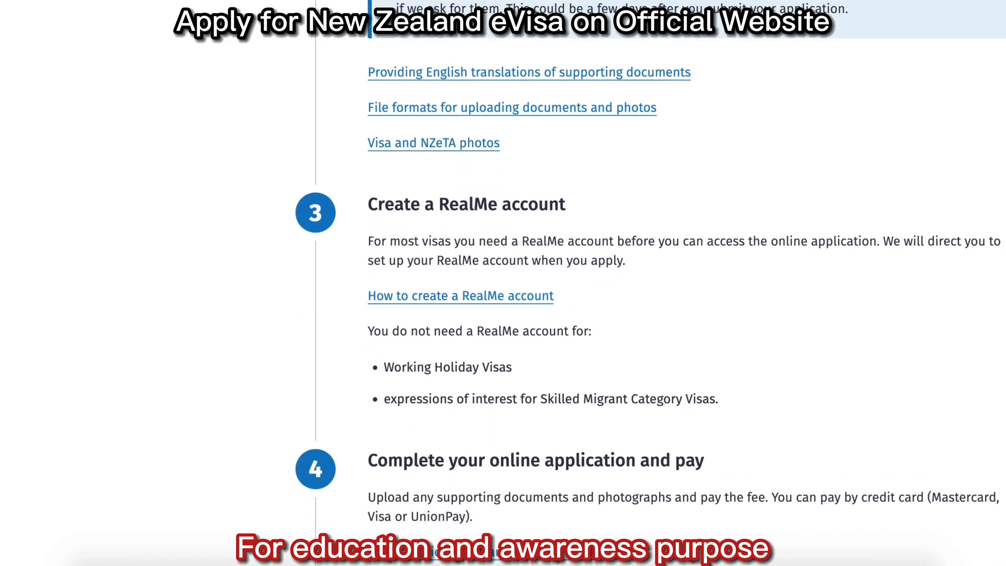
pyautogui.scroll(-3, 503, 283)
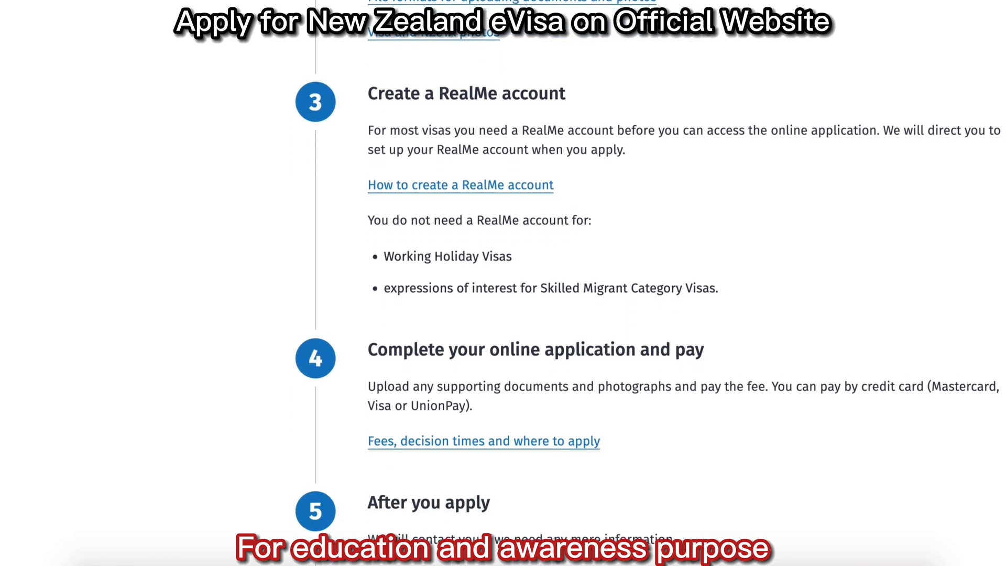
pyautogui.scroll(-2, 503, 283)
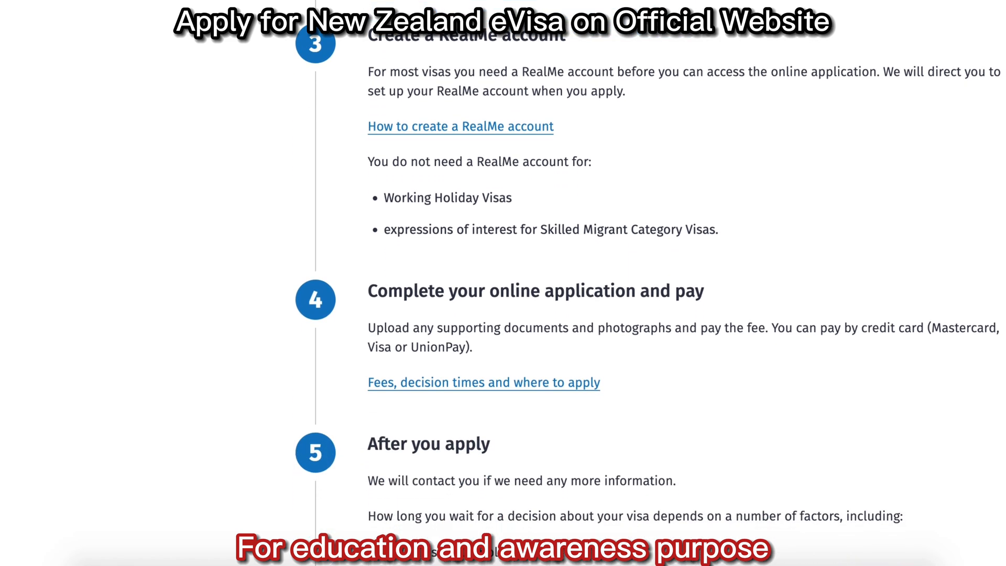
pyautogui.scroll(-3, 503, 283)
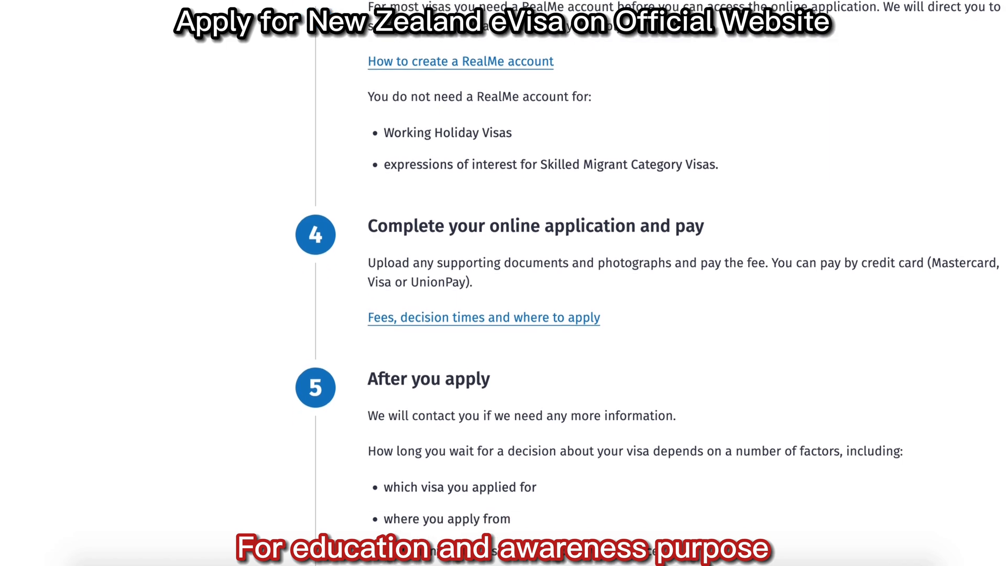
pyautogui.scroll(-6, 504, 283)
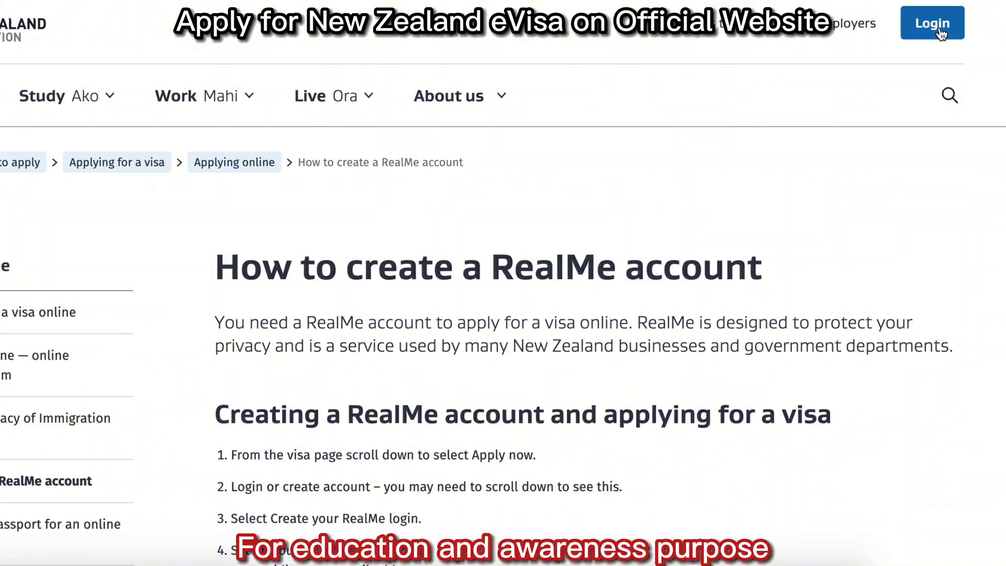
# Choose to start a new application for a Visitor Visa (General).
pyautogui.click(939, 28)
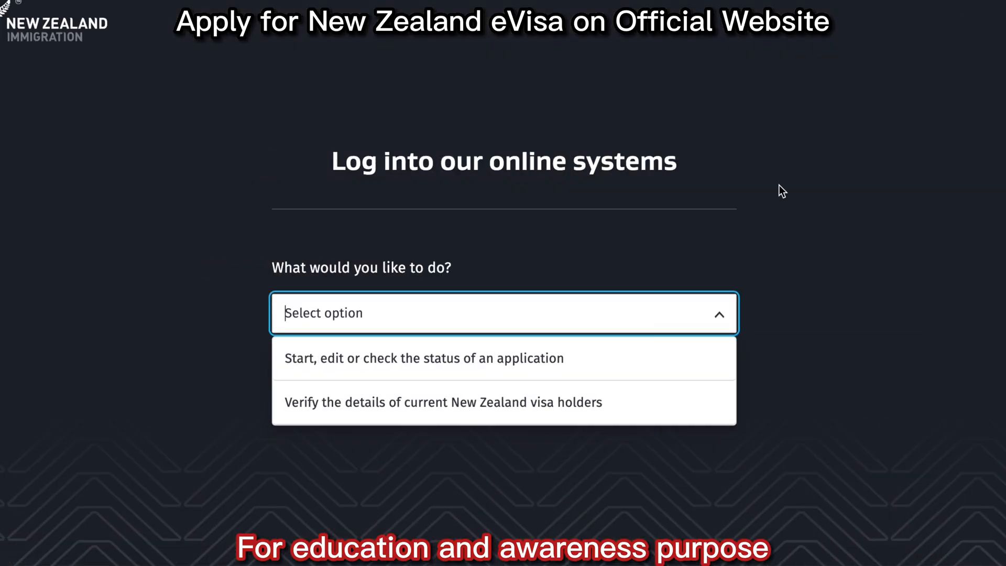
pyautogui.click(525, 358)
pyautogui.scroll(-1, 527, 354)
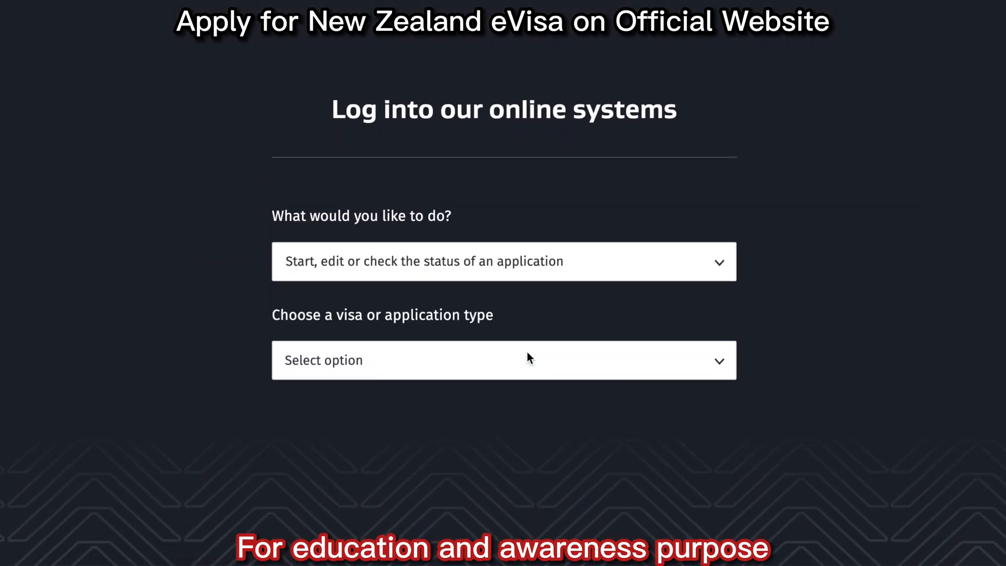
pyautogui.click(528, 361)
pyautogui.scroll(-6, 532, 436)
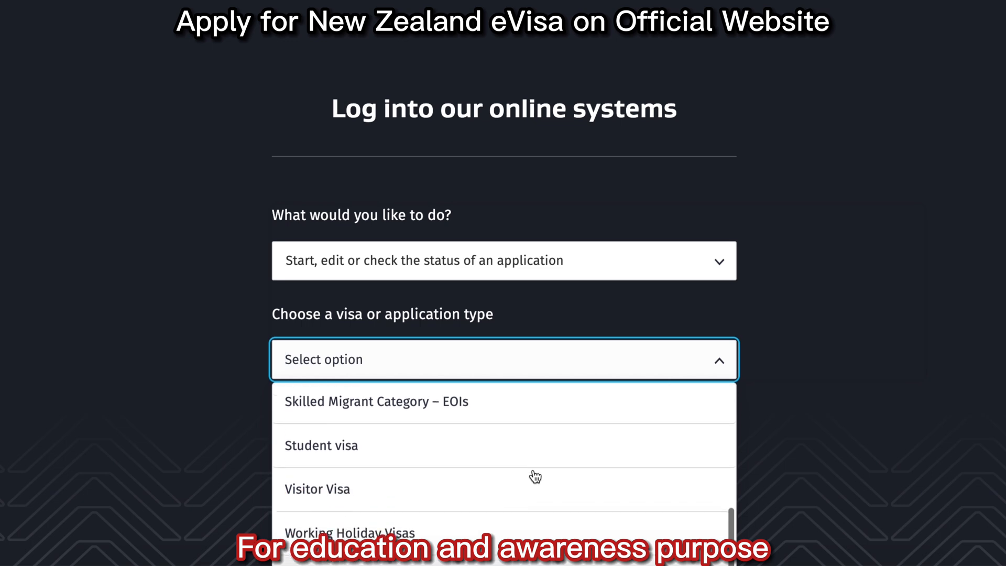
pyautogui.click(535, 474)
pyautogui.click(665, 357)
pyautogui.click(591, 402)
pyautogui.scroll(-5, 592, 401)
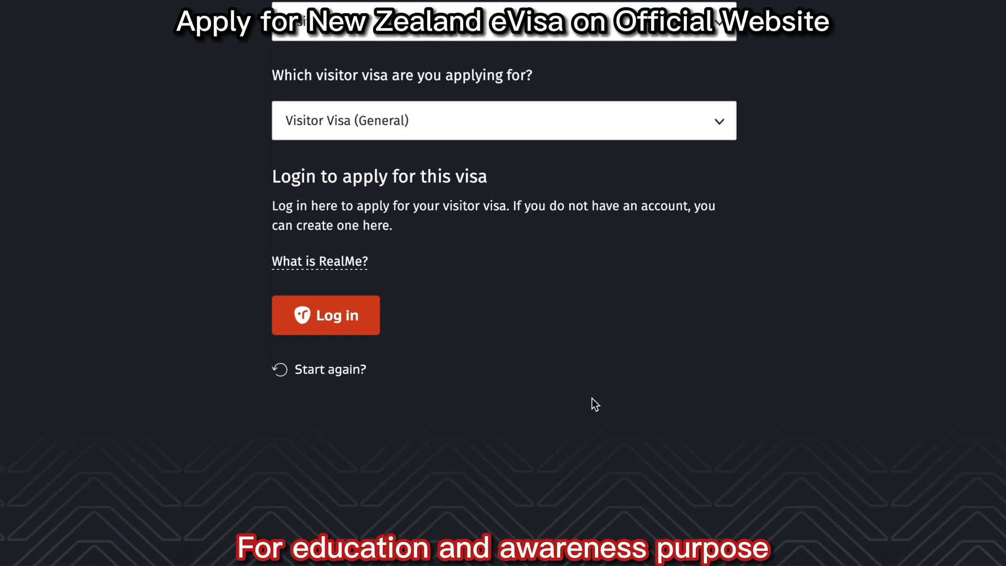
# Proceed to the RealMe login and begin creating a new RealMe login.
pyautogui.click(326, 315)
pyautogui.scroll(-3, 326, 315)
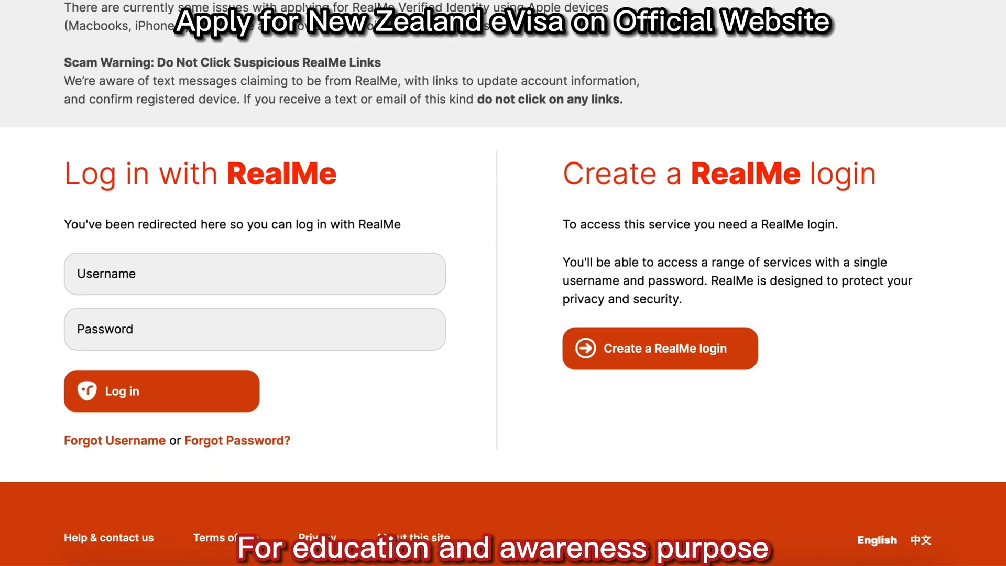
pyautogui.scroll(-1, 503, 283)
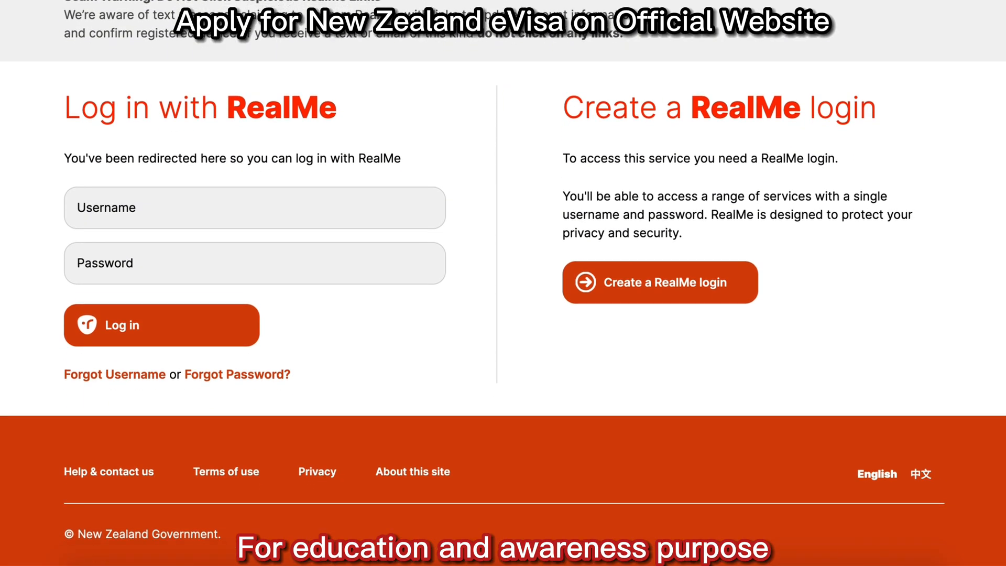
pyautogui.click(667, 288)
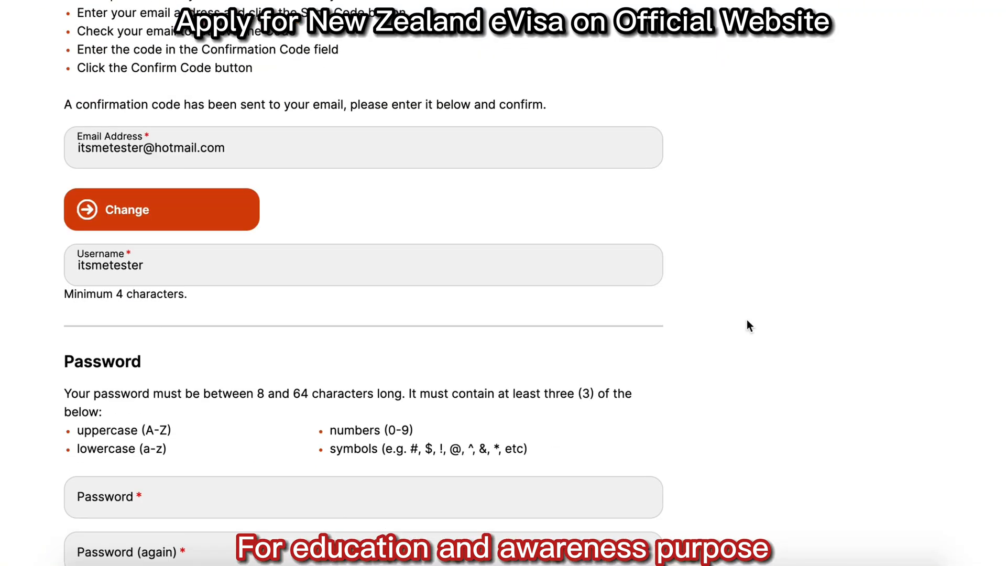
# Enter and confirm the new RealMe account password.
pyautogui.scroll(-6, 747, 320)
pyautogui.click(471, 212)
pyautogui.write('•••••')
pyautogui.press('super+a')
pyautogui.write('••••••••••')
pyautogui.press('Tab')
pyautogui.write('••••••')
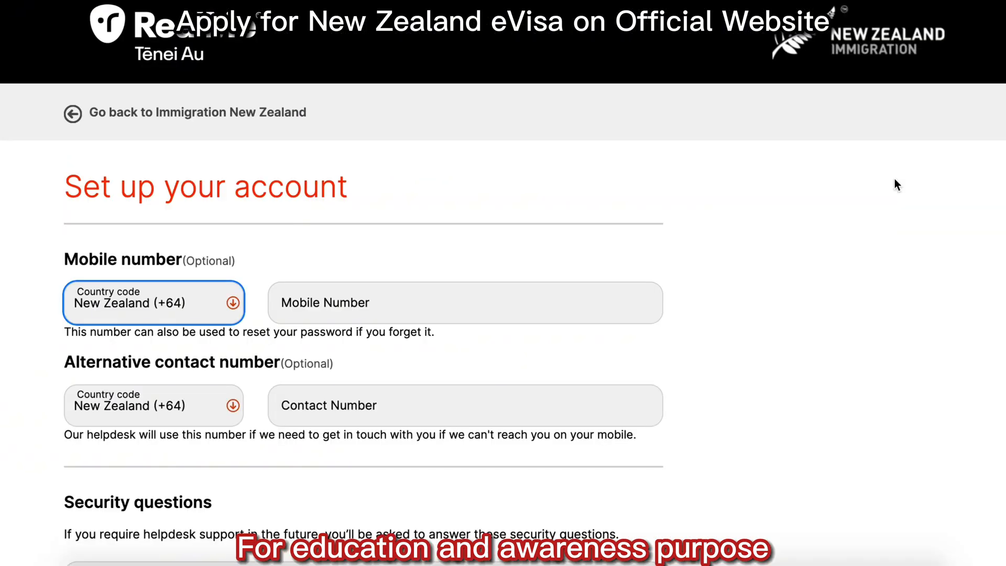
# Re-enter the secret PIN and accept the RealMe terms of use.
pyautogui.scroll(-5, 895, 181)
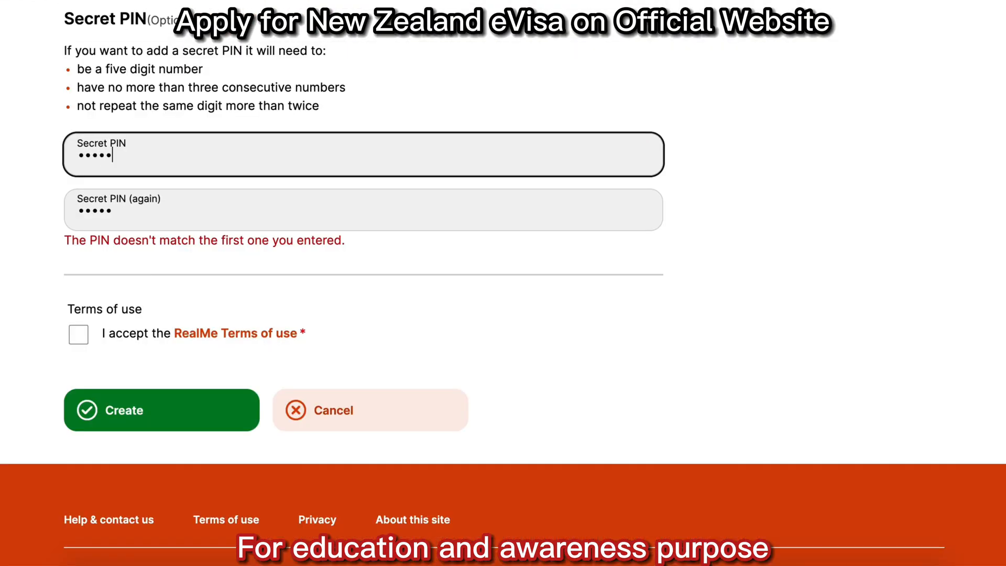
pyautogui.press('Tab')
pyautogui.write('•••••')
pyautogui.click(79, 334)
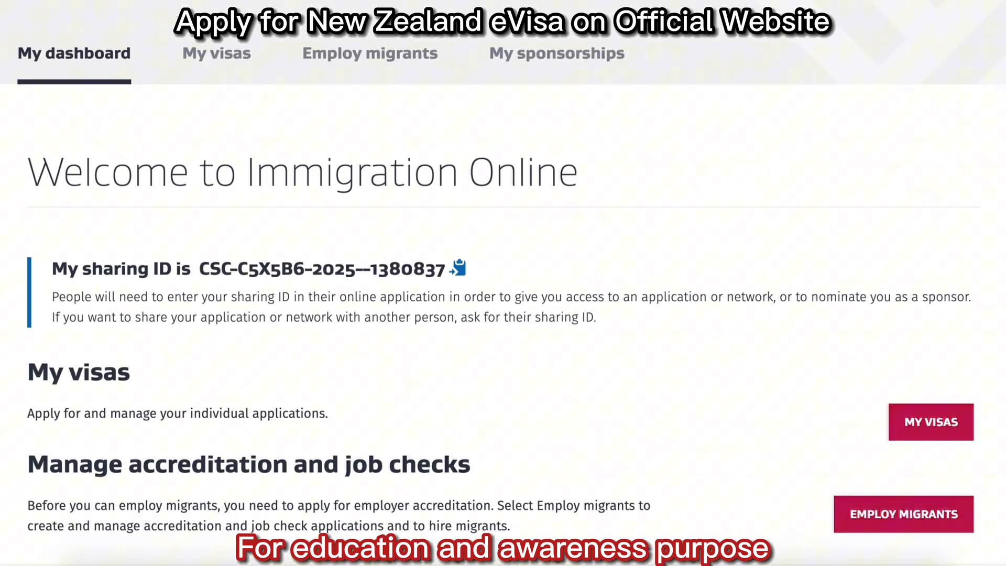
pyautogui.scroll(-6, 942, 84)
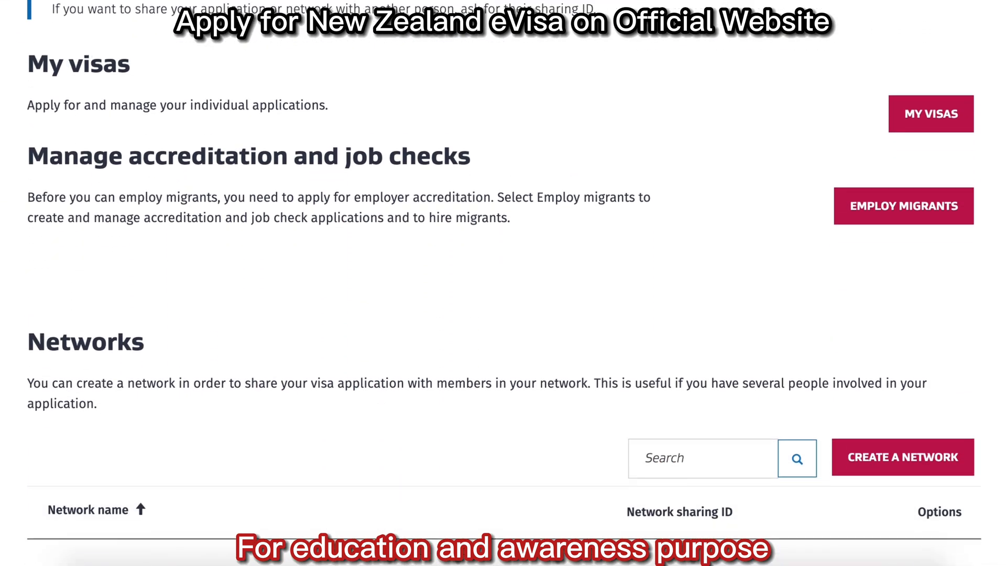
# Begin a new visa application as a Temporary Visitor visa, applying from outside New Zealand.
pyautogui.click(942, 84)
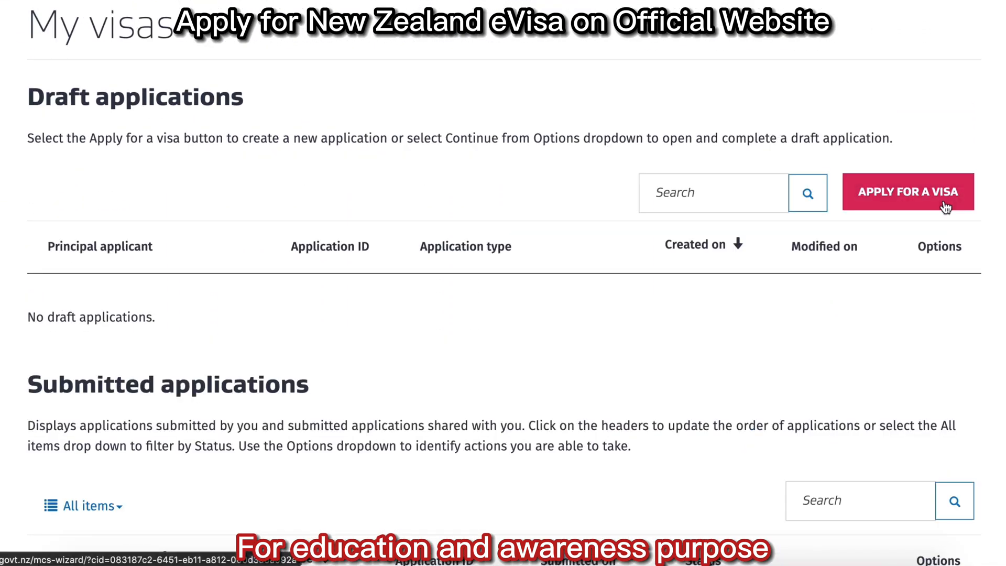
pyautogui.click(946, 207)
pyautogui.scroll(-8, 946, 207)
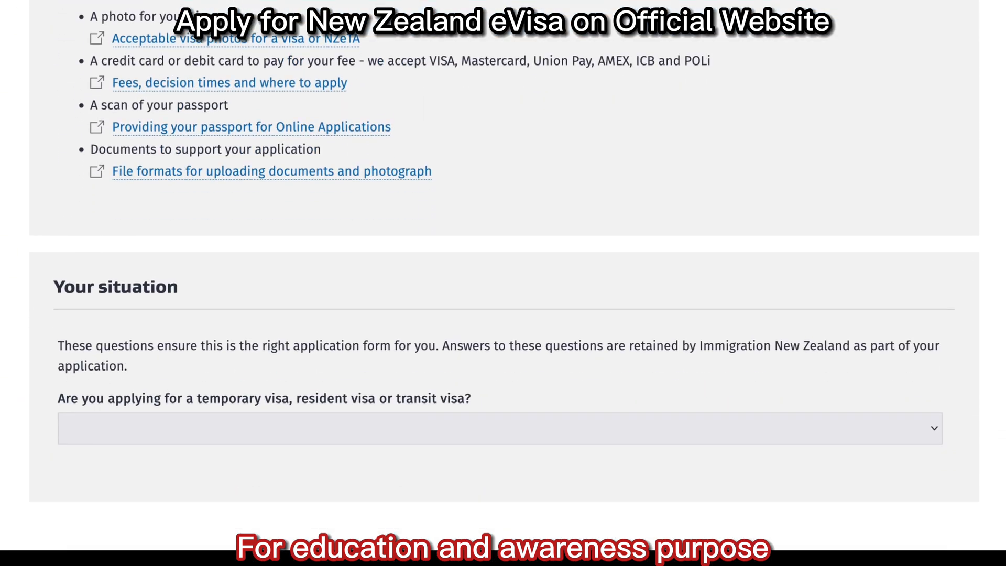
pyautogui.click(633, 307)
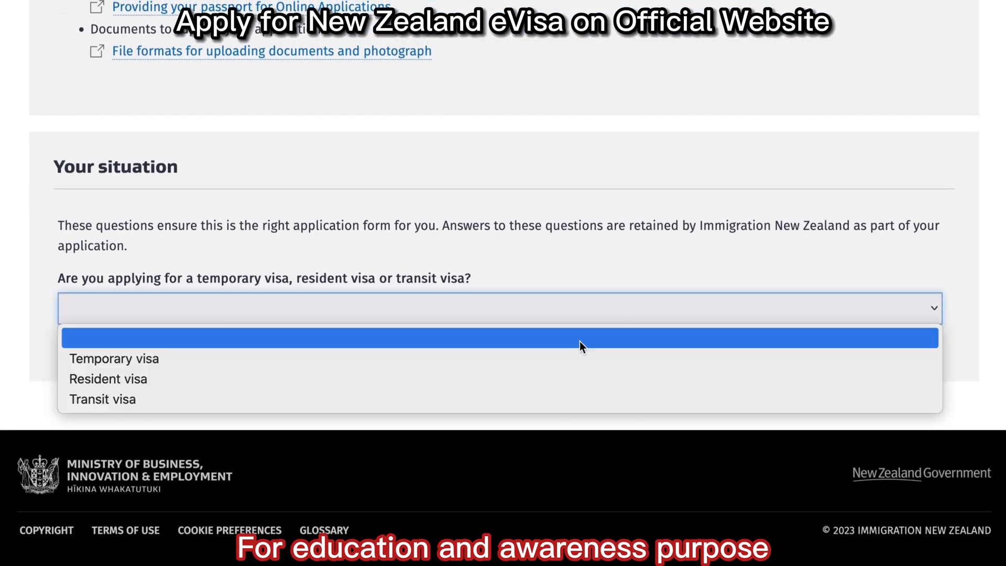
pyautogui.click(568, 361)
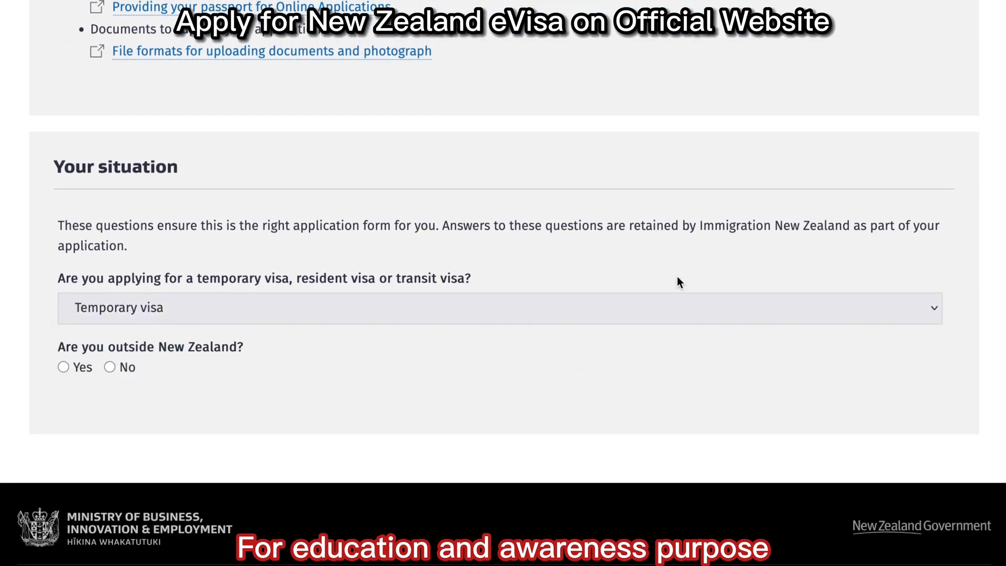
pyautogui.click(69, 368)
pyautogui.scroll(-3, 282, 346)
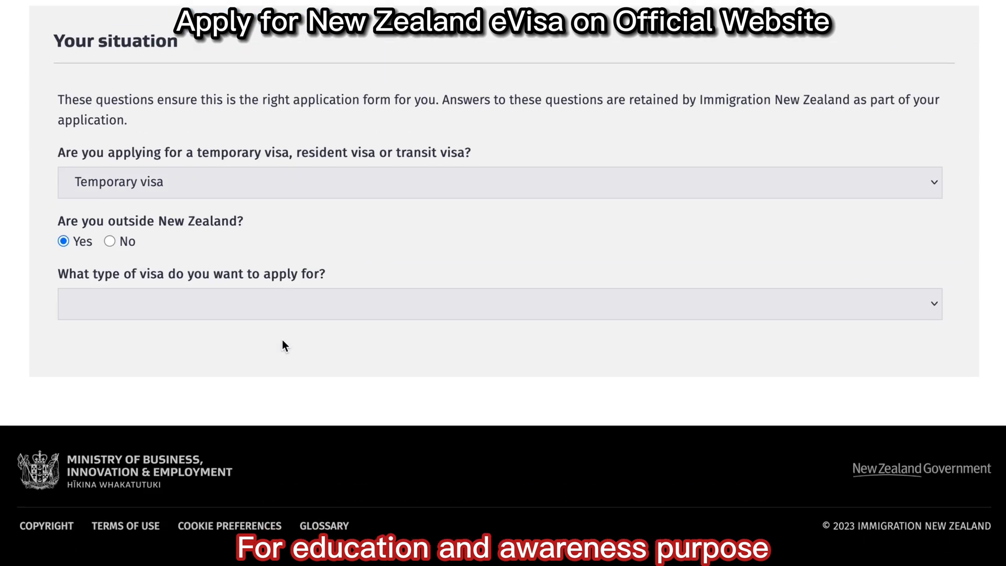
pyautogui.click(277, 309)
pyautogui.click(247, 381)
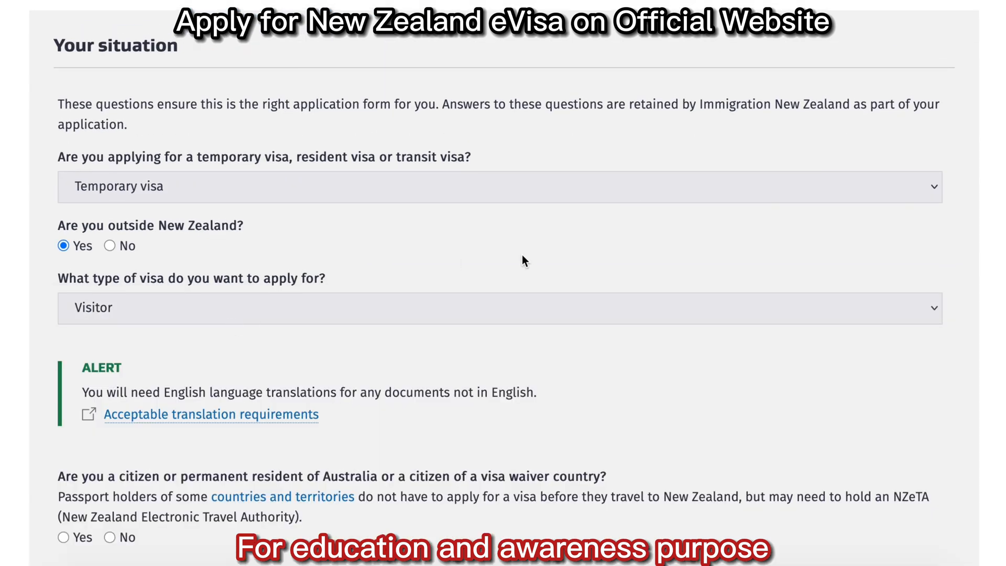
pyautogui.scroll(-5, 522, 255)
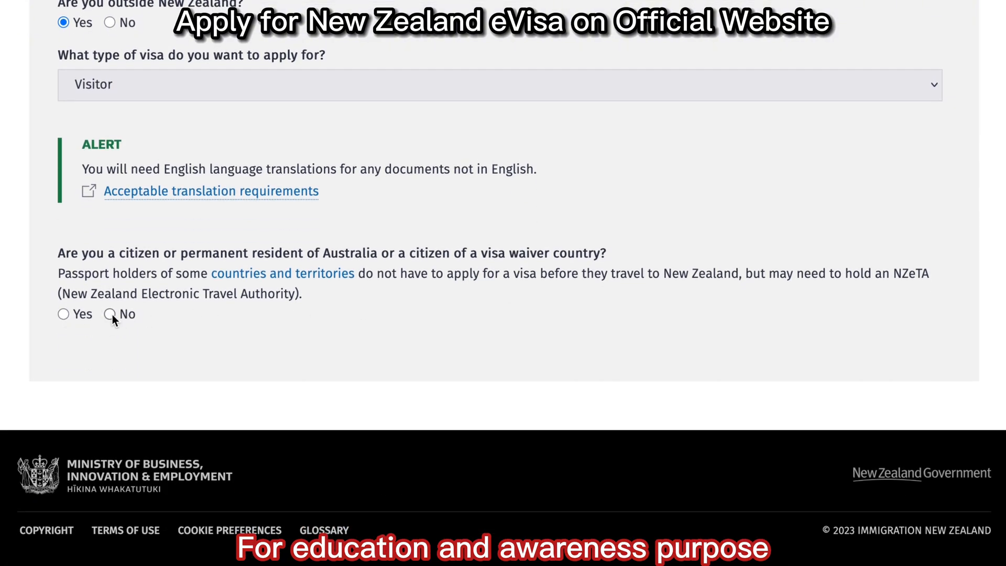
# Answer No to visa waiver citizenship, choose Tourism or Holiday for a holiday, and start the application.
pyautogui.click(110, 315)
pyautogui.scroll(-2, 340, 294)
pyautogui.click(336, 307)
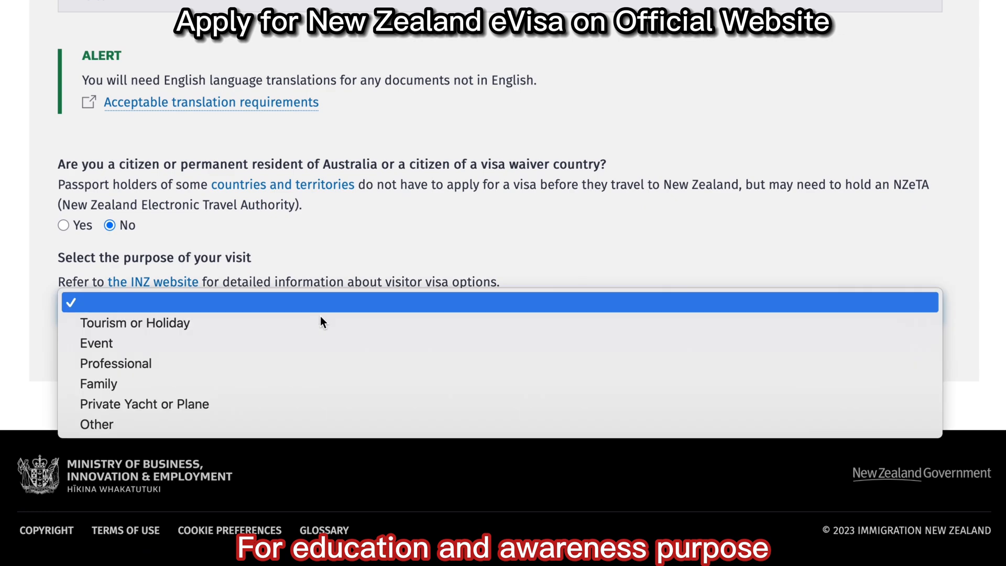
pyautogui.click(300, 328)
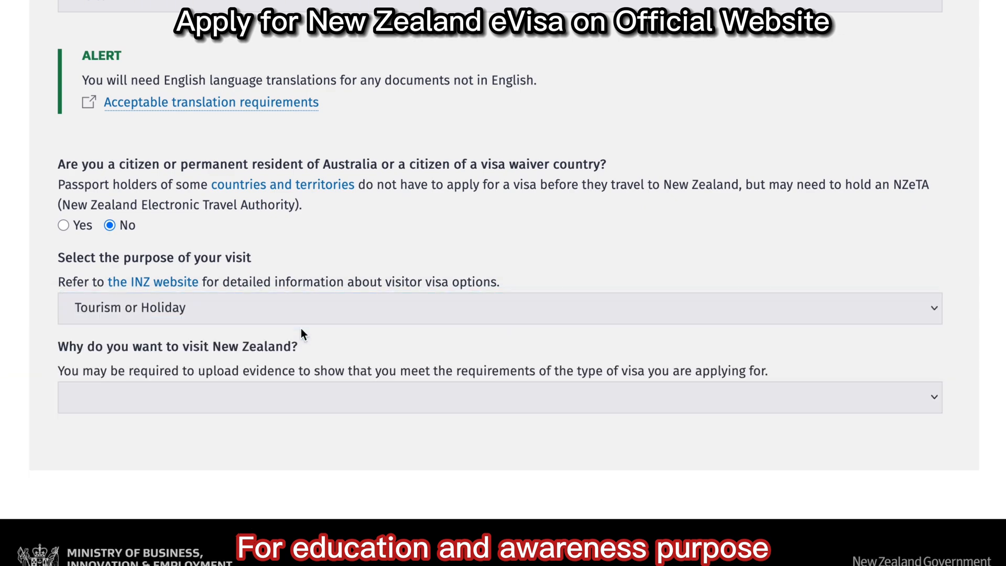
pyautogui.scroll(-2, 301, 330)
pyautogui.click(288, 311)
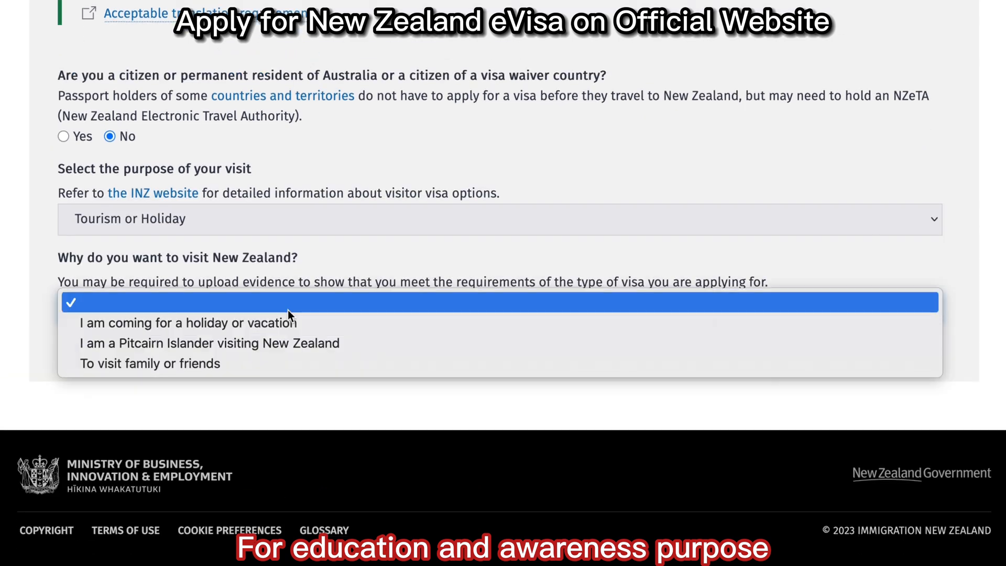
pyautogui.click(307, 328)
pyautogui.scroll(-6, 302, 344)
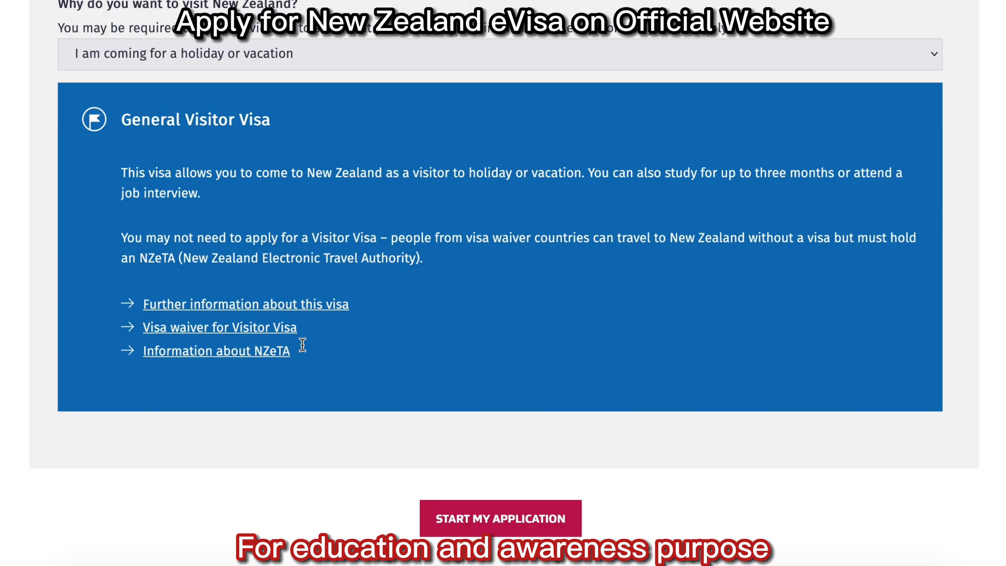
pyautogui.click(478, 376)
pyautogui.scroll(-4, 478, 376)
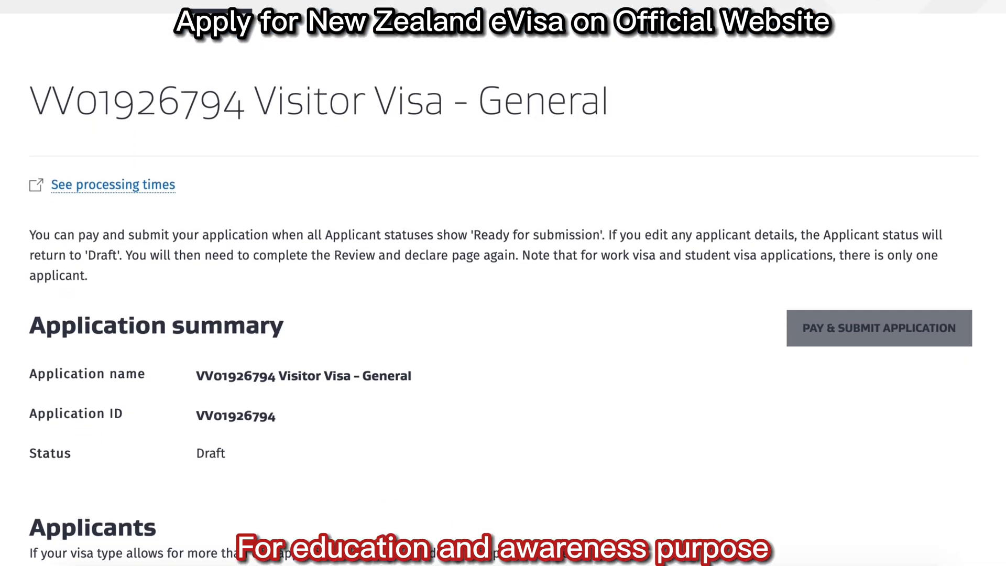
# Continue the Principal applicant row in the Applicants table to open Identity details.
pyautogui.scroll(-4, 501, 283)
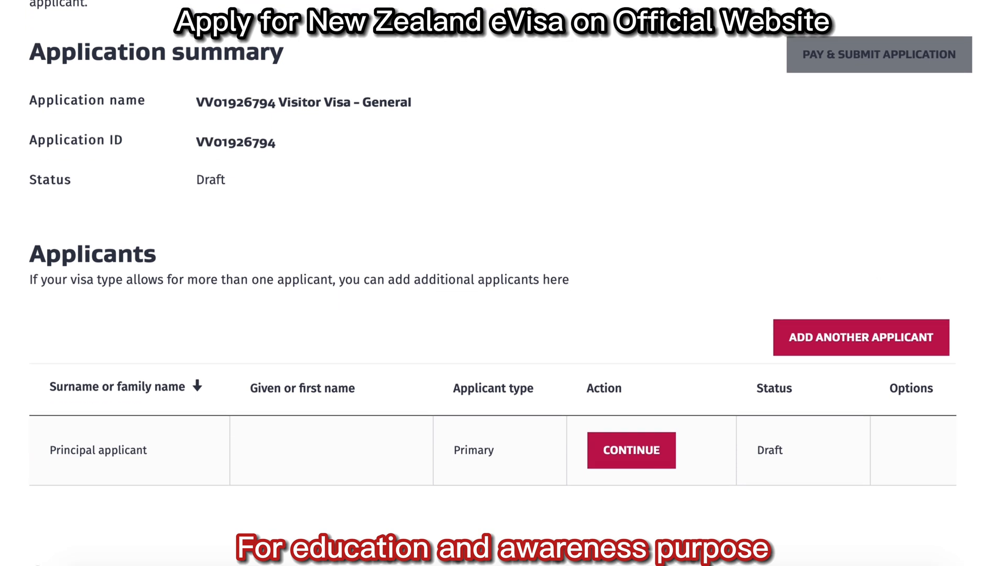
pyautogui.scroll(-1, 501, 283)
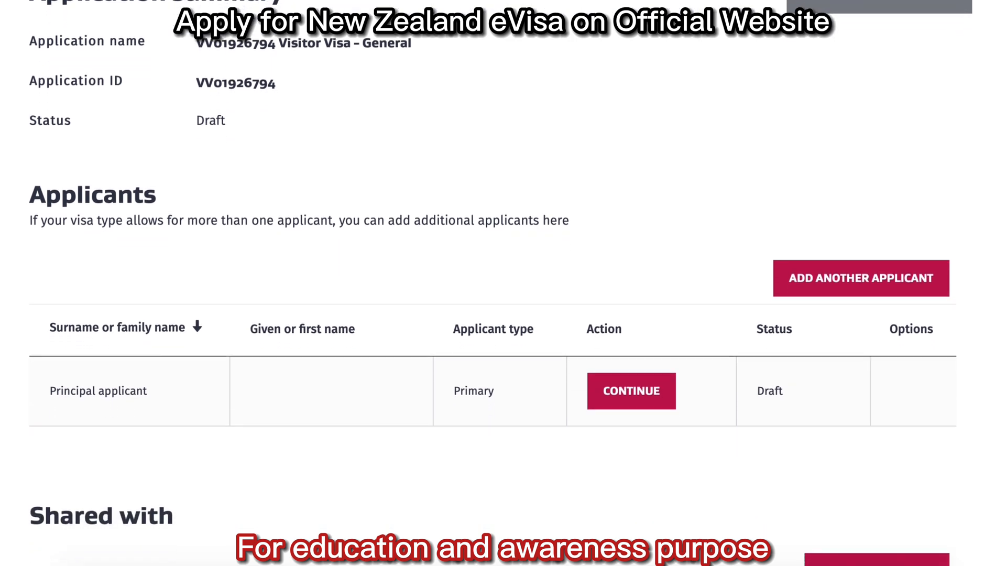
pyautogui.scroll(-5, 501, 283)
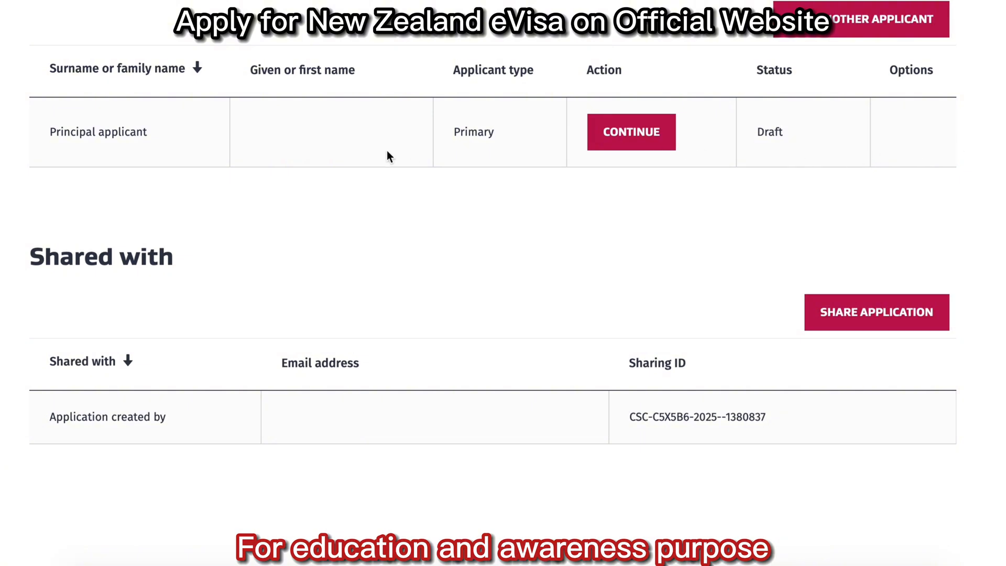
pyautogui.click(608, 138)
pyautogui.scroll(-5, 608, 138)
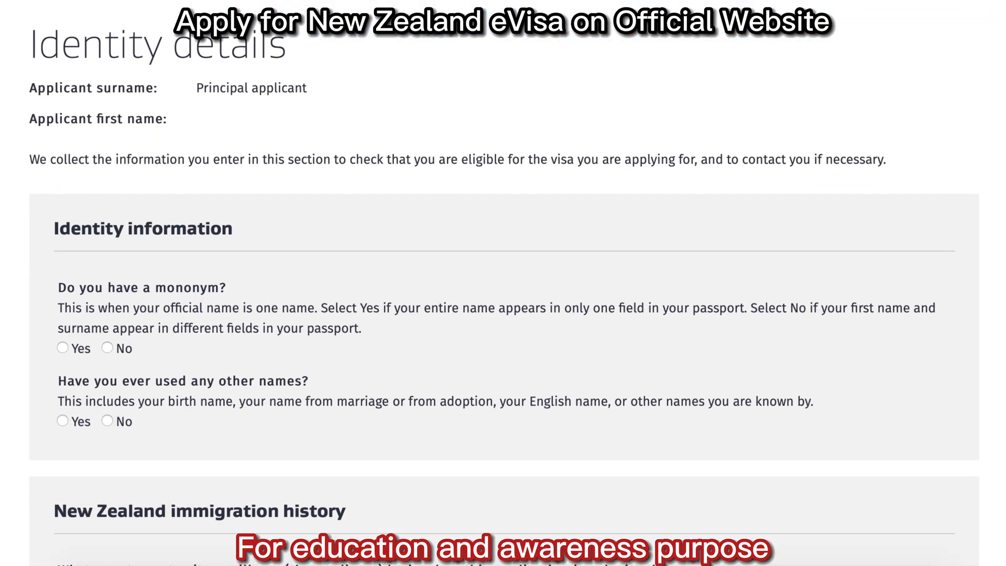
# Answer No to mononym and enter the applicant's given name and surname.
pyautogui.scroll(-3, 220, 98)
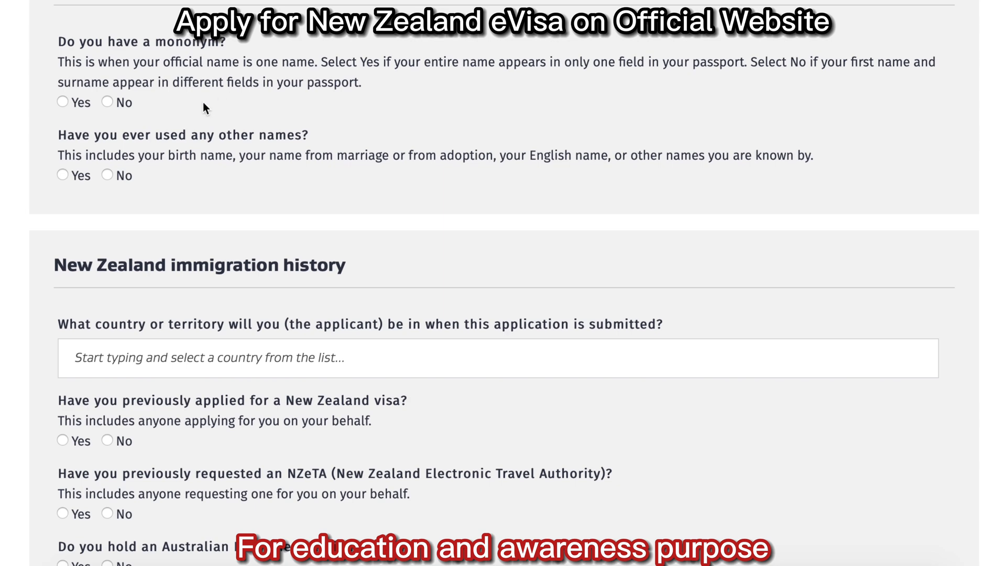
pyautogui.click(107, 102)
pyautogui.press('Tab')
pyautogui.write('Muham')
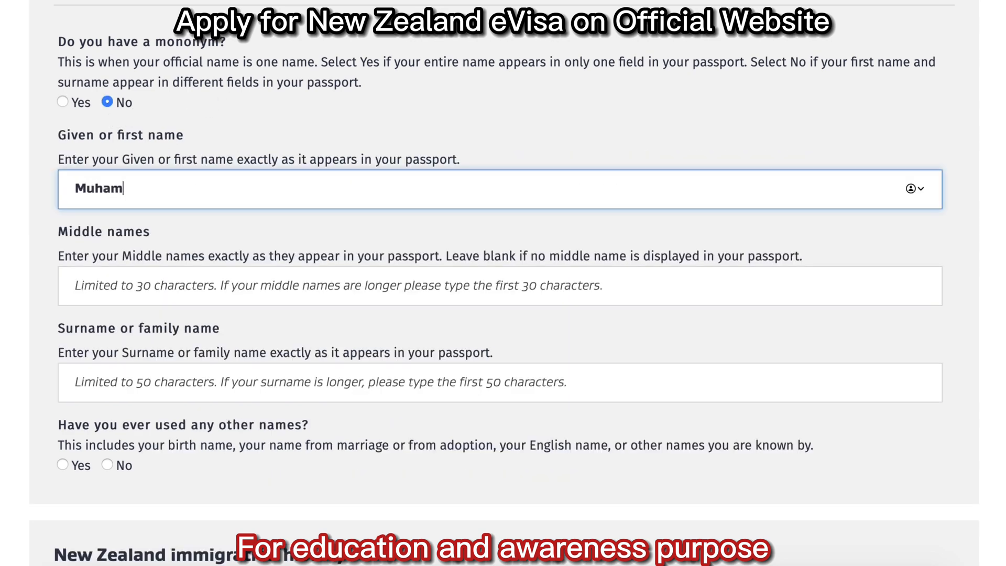
pyautogui.press('Tab')
pyautogui.press('Tab')
pyautogui.write('Al')
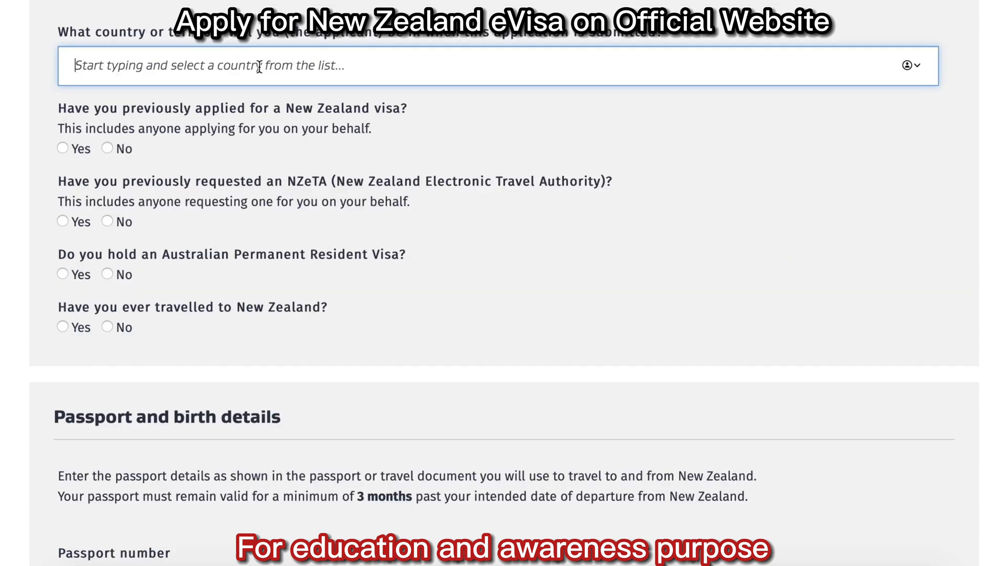
# Set Pakistan as submission country and answer No to prior visa, Australian residency and NZ travel.
pyautogui.write('pak')
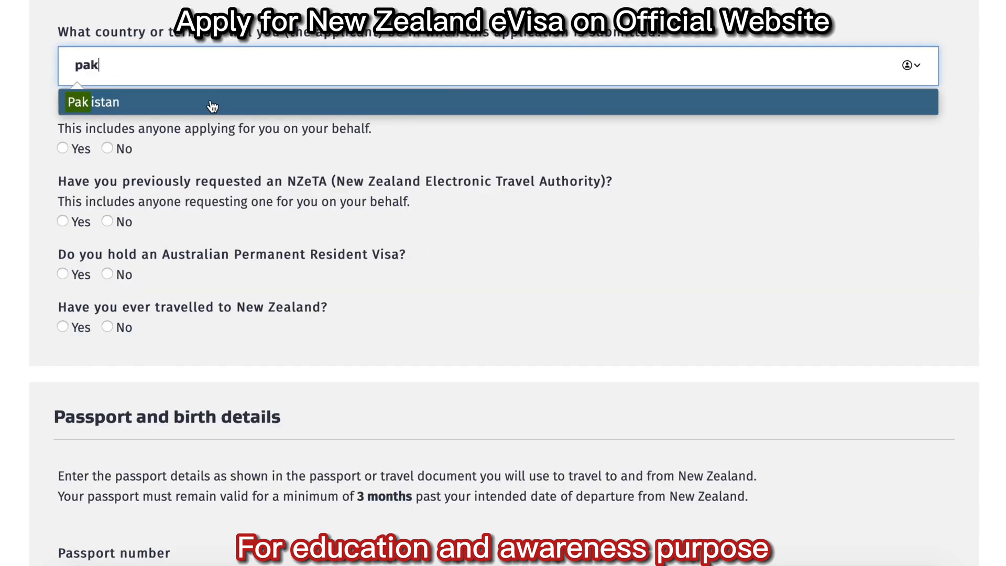
pyautogui.click(213, 106)
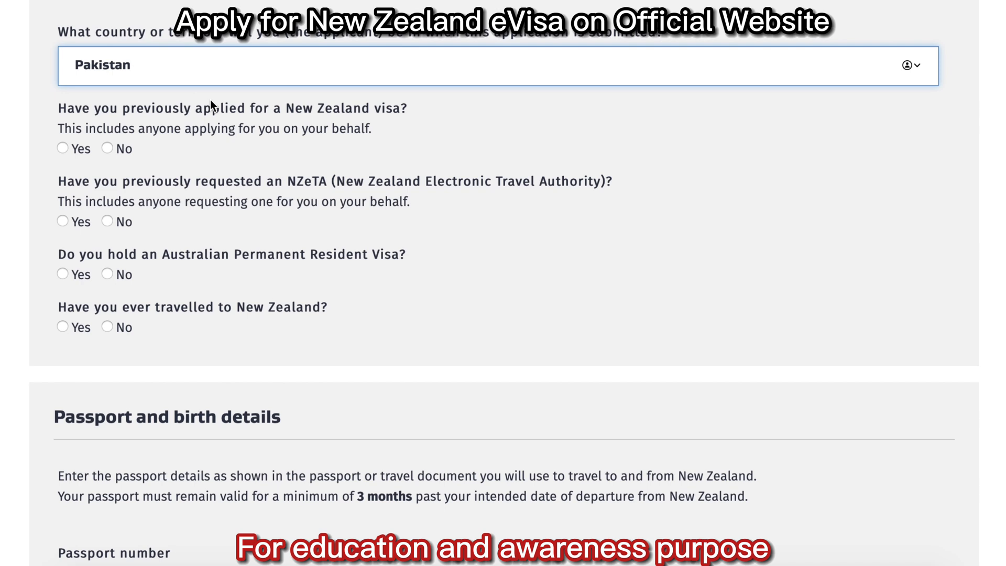
pyautogui.click(108, 149)
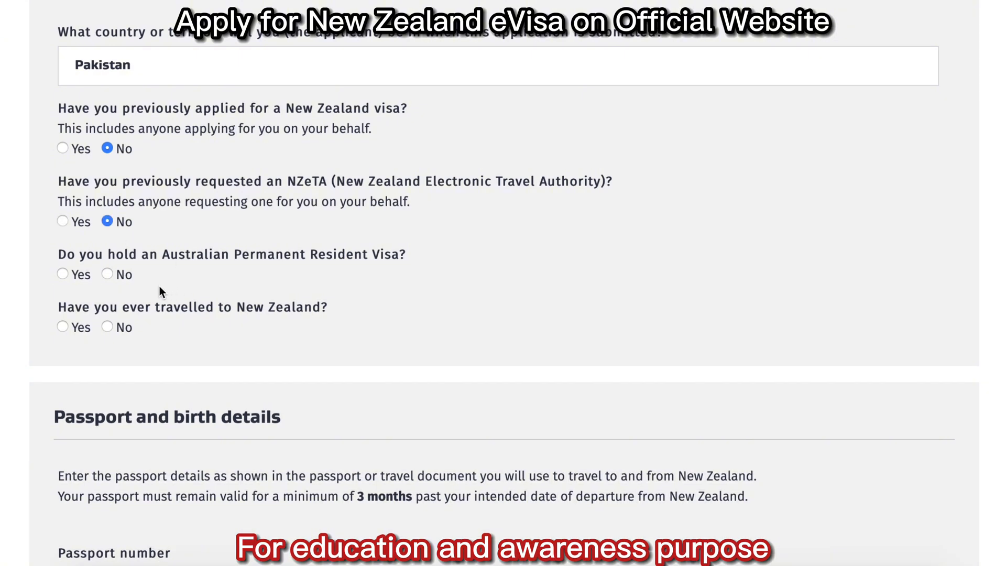
pyautogui.click(107, 274)
pyautogui.click(107, 327)
# Enter the passport number, set Pakistan as nationality and issuing country, and answer Yes to the follow-up.
pyautogui.scroll(-8, 933, 269)
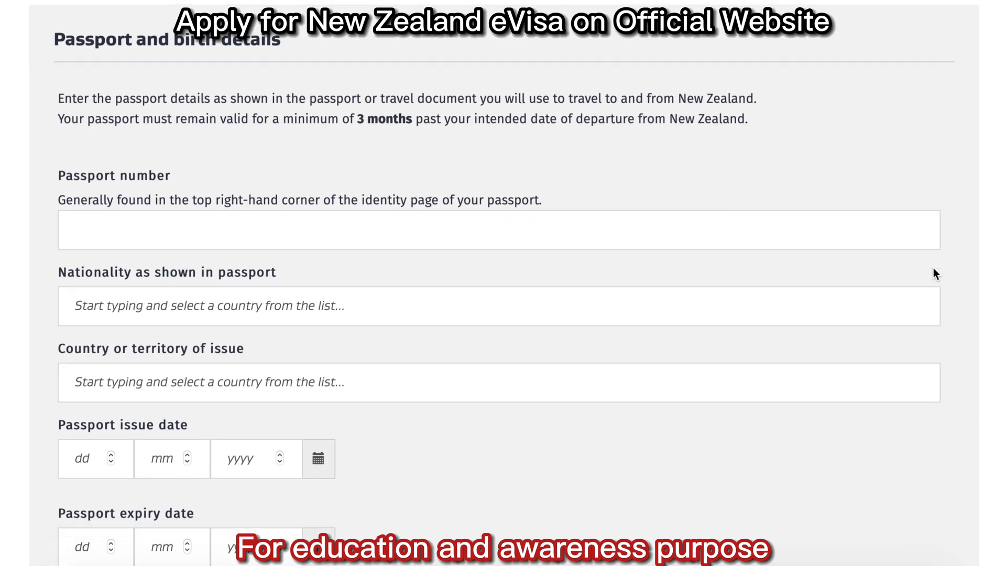
pyautogui.scroll(-2, 936, 274)
pyautogui.click(157, 41)
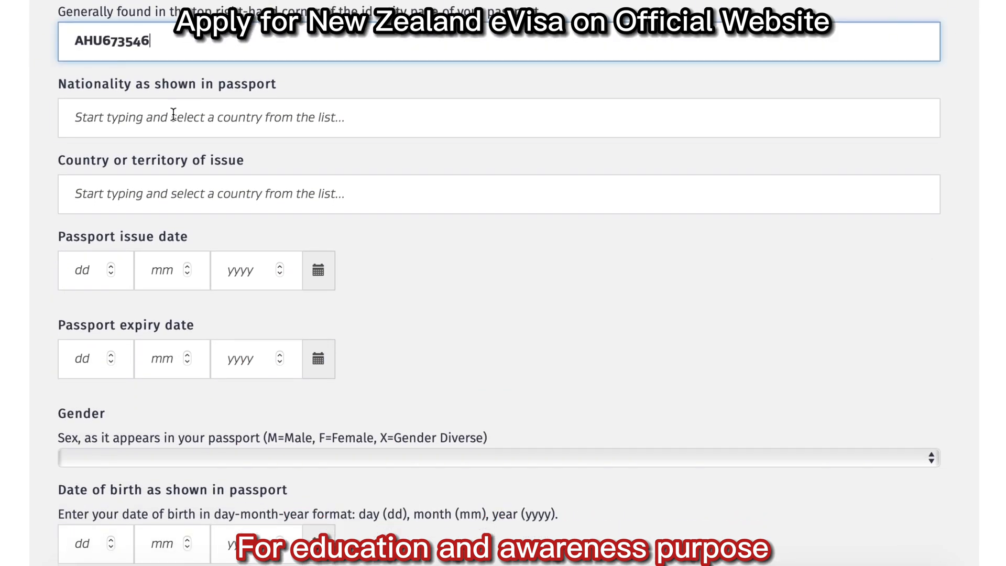
pyautogui.click(170, 115)
pyautogui.write('Pak')
pyautogui.click(164, 156)
pyautogui.click(168, 194)
pyautogui.write('Pak')
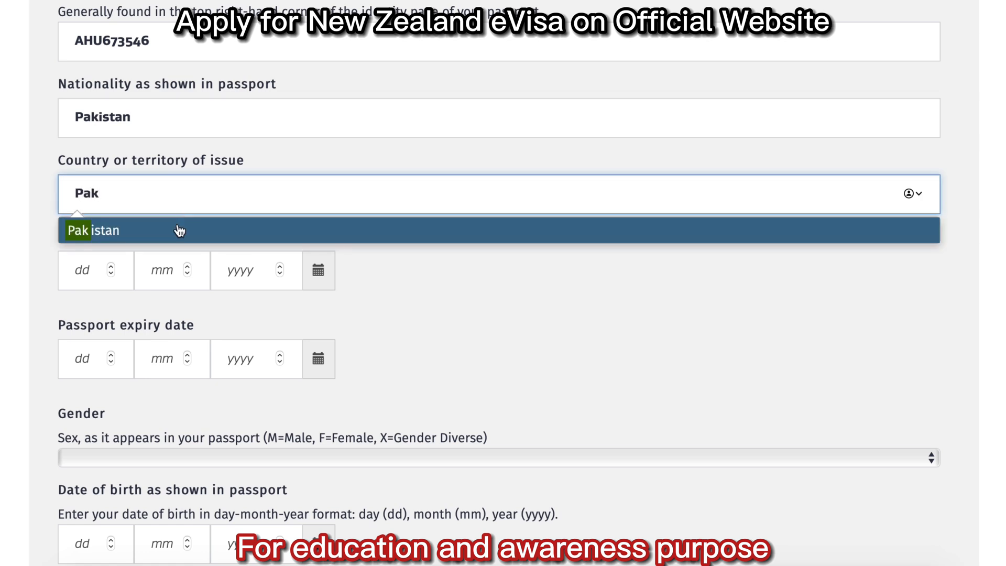
pyautogui.click(175, 227)
pyautogui.click(63, 255)
# Enter the passport issue date and an expiry date of 01 01 2030.
pyautogui.scroll(-5, 63, 256)
pyautogui.scroll(-1, 84, 43)
pyautogui.click(85, 43)
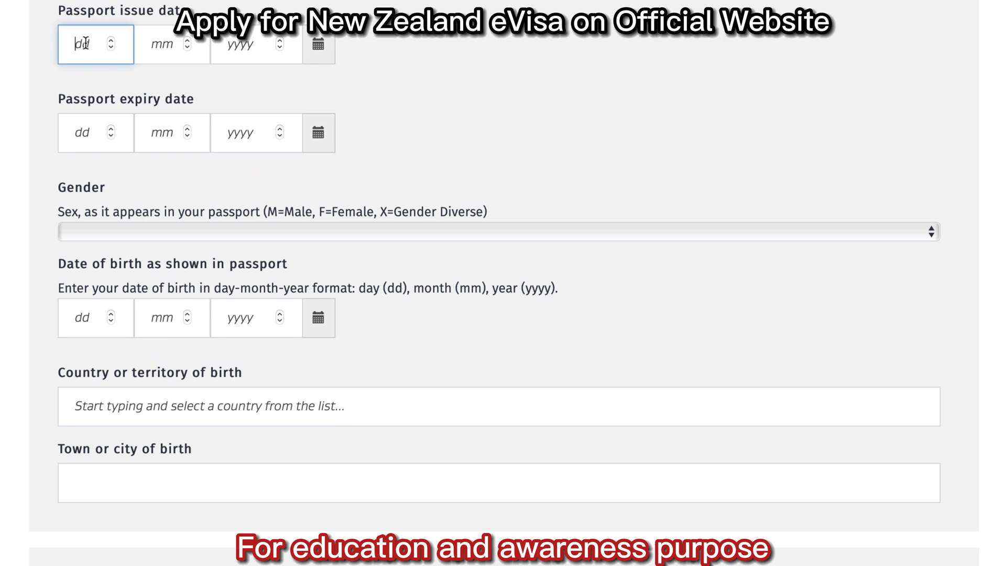
pyautogui.write('0101201')
pyautogui.click(95, 139)
pyautogui.write('01 01 2030')
# Set gender to Male and enter the applicant's date of birth.
pyautogui.scroll(-1, 476, 168)
pyautogui.click(476, 171)
pyautogui.click(375, 198)
pyautogui.click(89, 263)
pyautogui.write('0101')
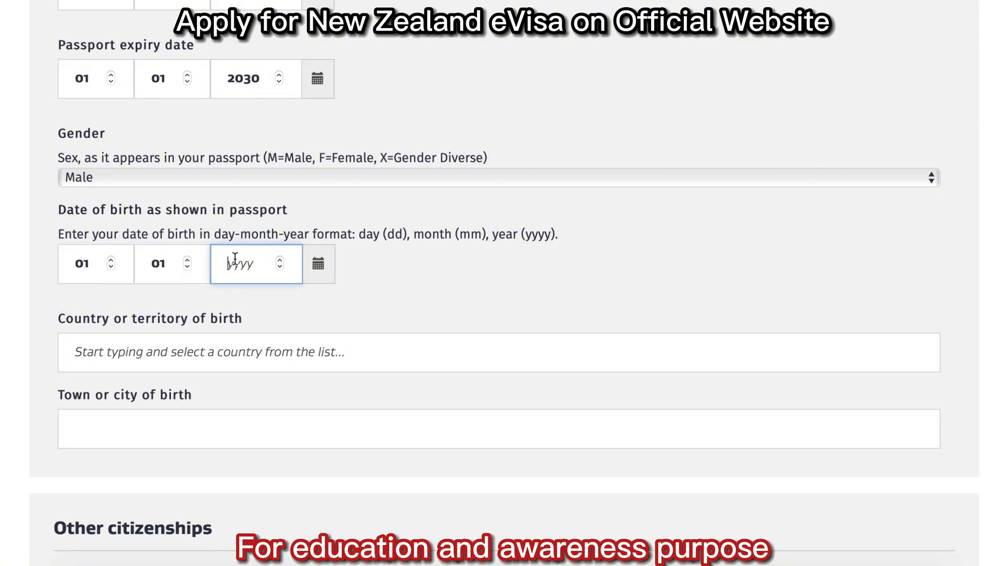
# Set the birthplace to Pakistan, province Sindh, and move to the birth city.
pyautogui.scroll(-6, 341, 371)
pyautogui.click(232, 54)
pyautogui.write('pak')
pyautogui.click(231, 97)
pyautogui.click(210, 123)
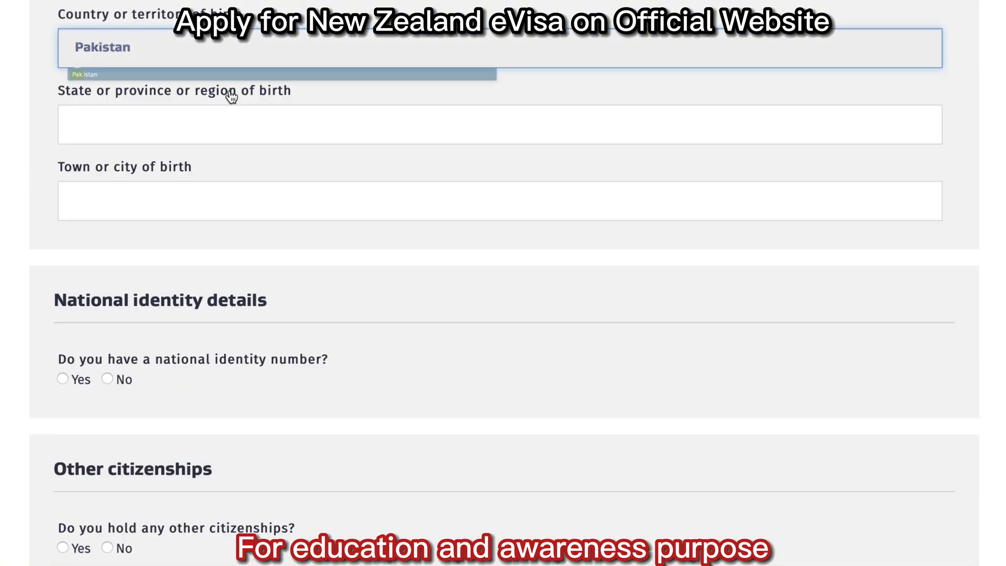
pyautogui.write('Sindh')
pyautogui.click(194, 203)
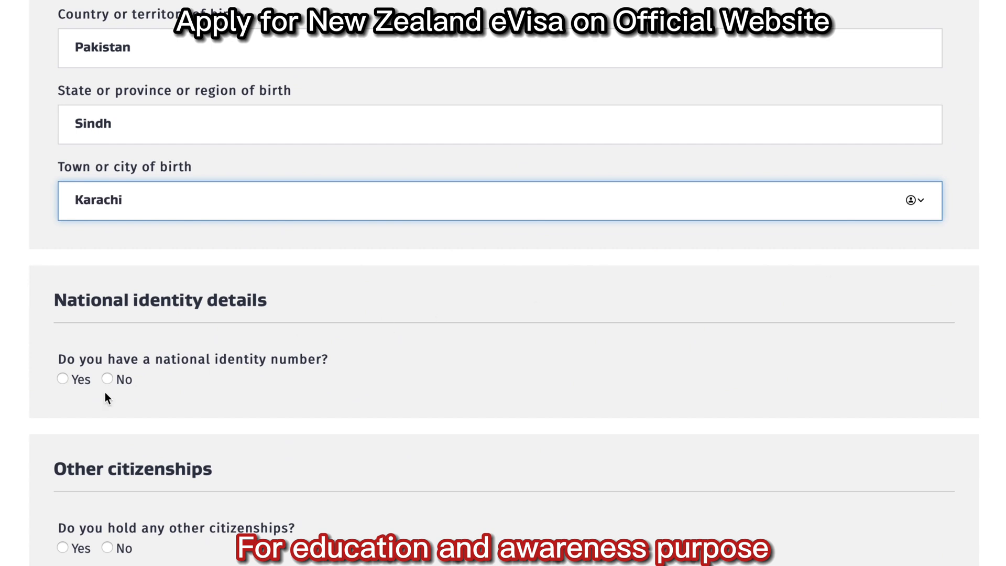
# Answer Yes to holding a national identity number, enter it, and set Pakistan as issuer.
pyautogui.click(62, 380)
pyautogui.click(144, 442)
pyautogui.write('1234512345671')
pyautogui.click(176, 523)
pyautogui.write('Pak')
pyautogui.press('Return')
pyautogui.scroll(-10, 832, 420)
pyautogui.scroll(-2, 505, 277)
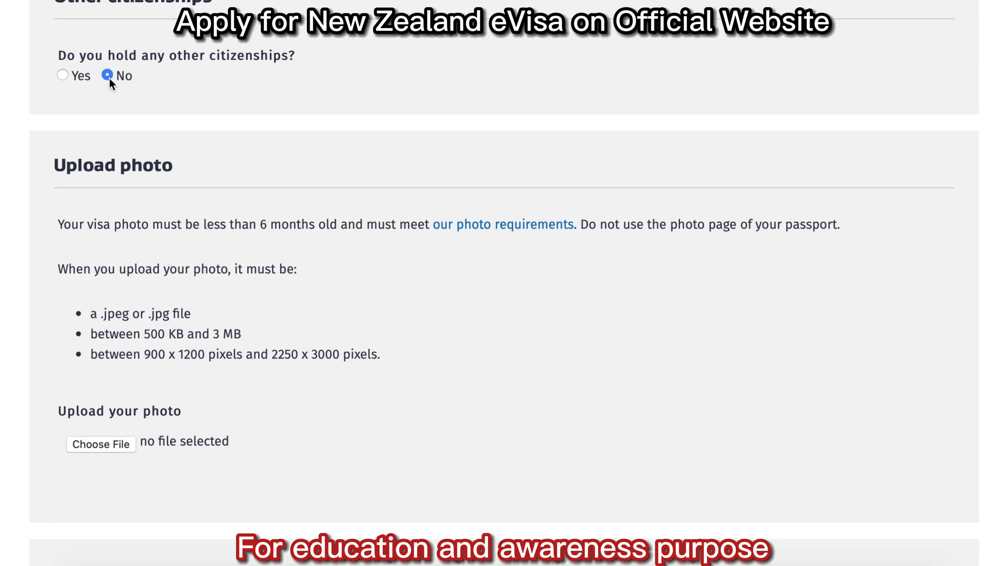
# Choose the visa photo file, set current country to Pakistan and enter the physical address.
pyautogui.click(111, 445)
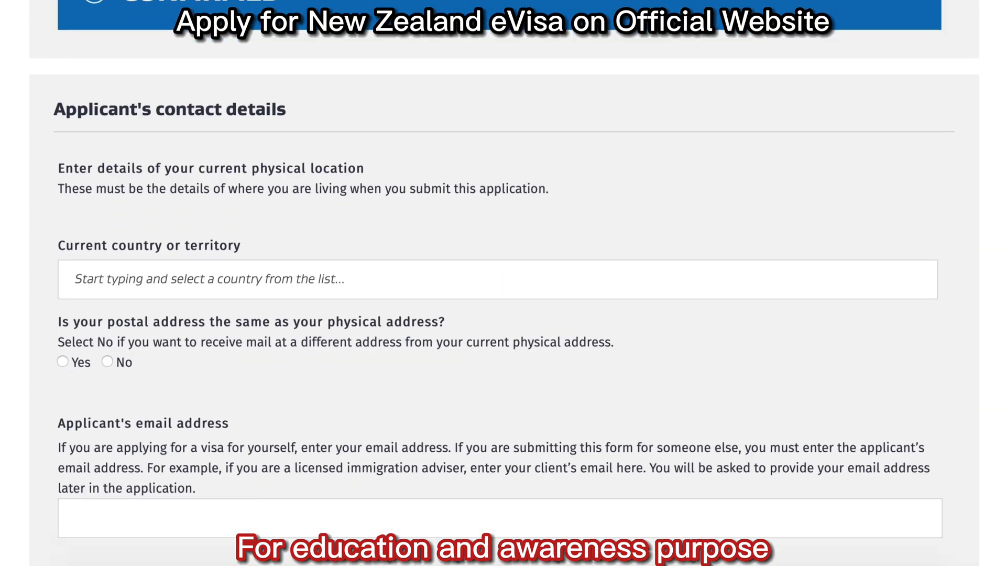
pyautogui.scroll(-2, 504, 283)
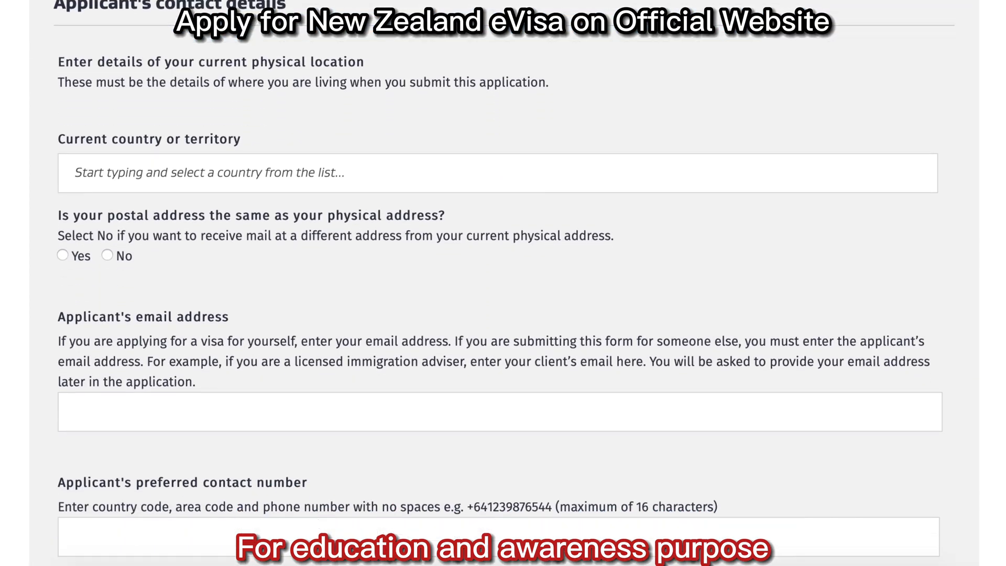
pyautogui.scroll(-1, 240, 186)
pyautogui.click(253, 154)
pyautogui.write('Pak')
pyautogui.click(184, 190)
pyautogui.click(184, 226)
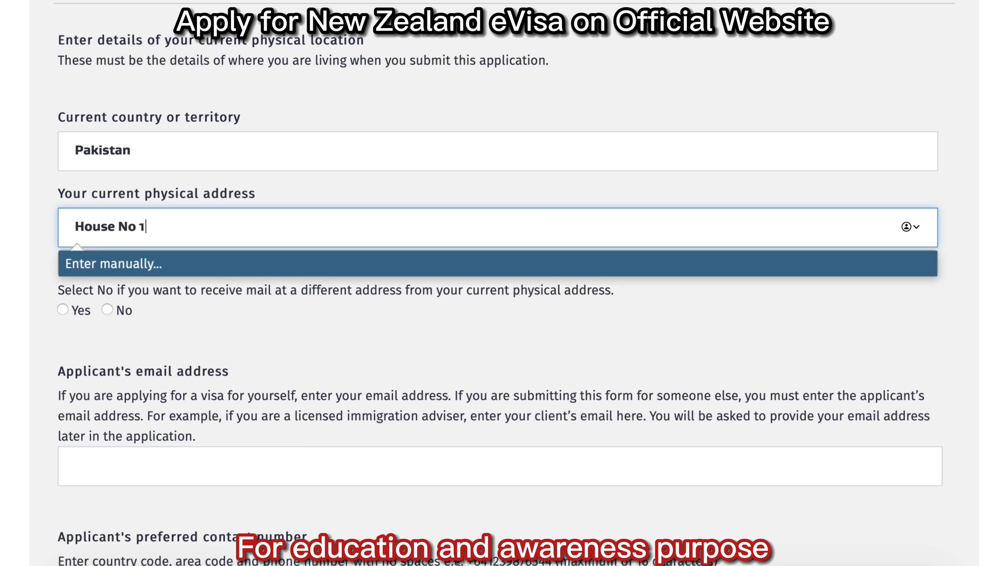
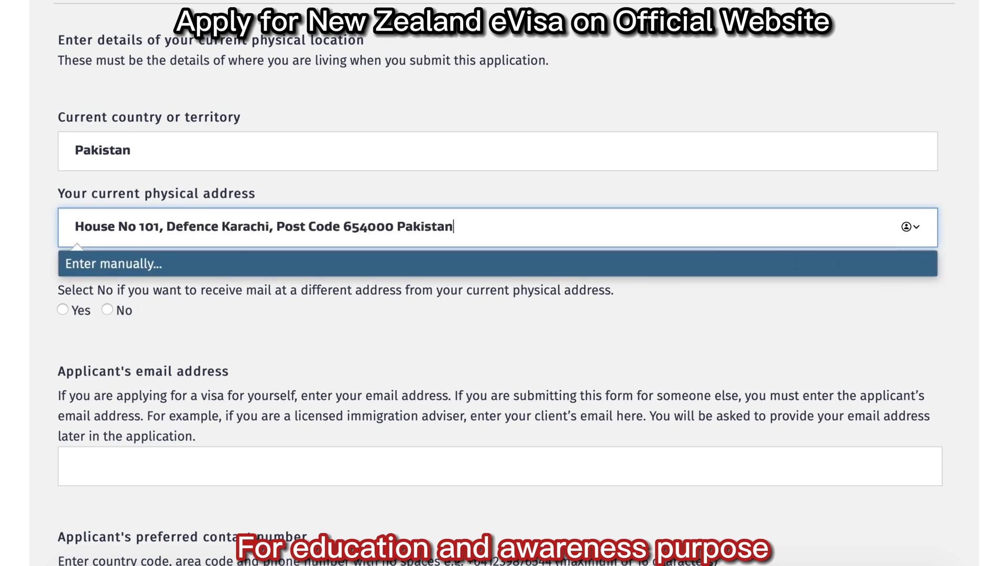
pyautogui.click(193, 298)
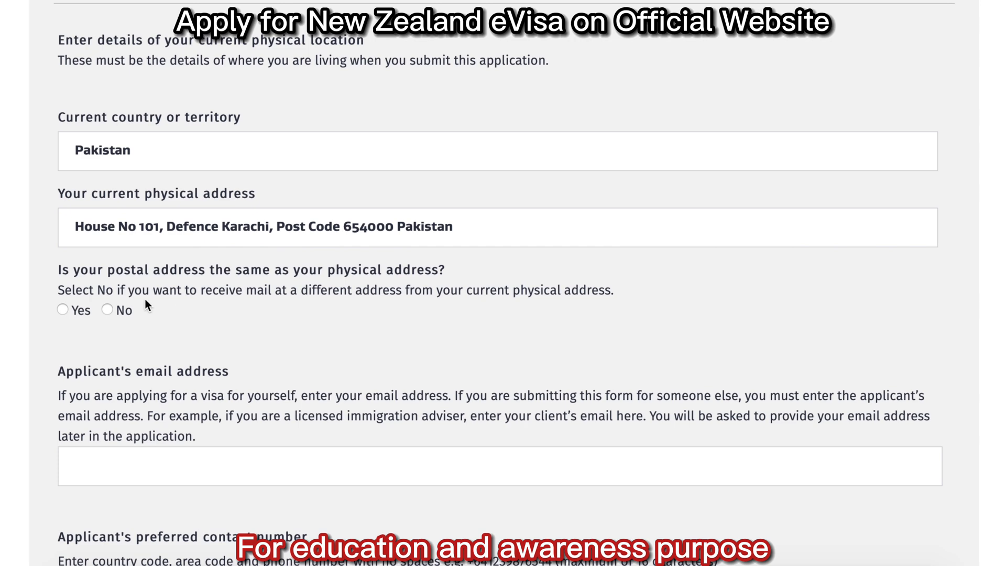
pyautogui.scroll(-8, 651, 268)
# Enter the applicant's email, preferred and alternative contact numbers, and save the contact details.
pyautogui.click(234, 62)
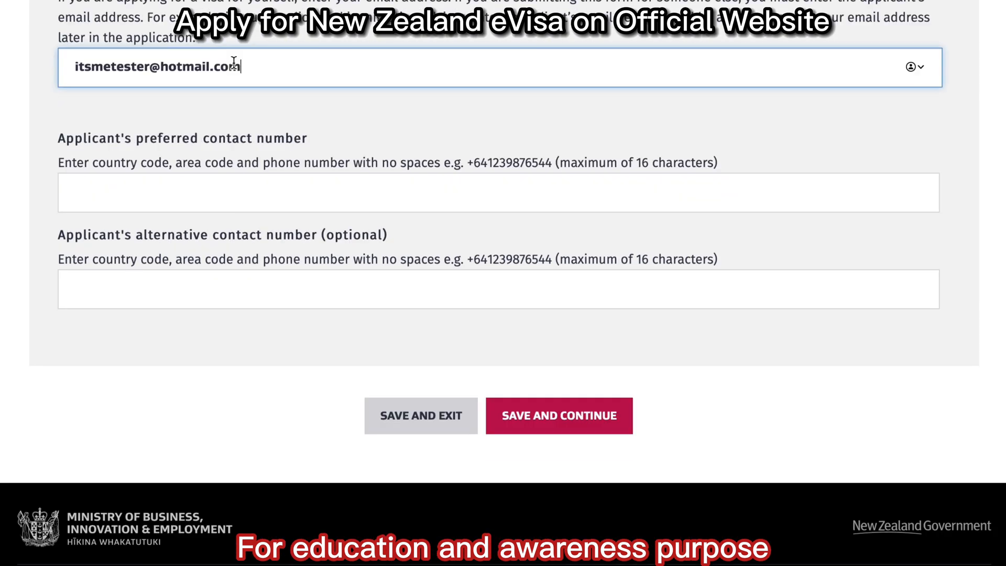
pyautogui.click(229, 198)
pyautogui.scroll(-1, 229, 198)
pyautogui.write('oo')
pyautogui.write('921234567')
pyautogui.click(310, 247)
pyautogui.write('00927654321')
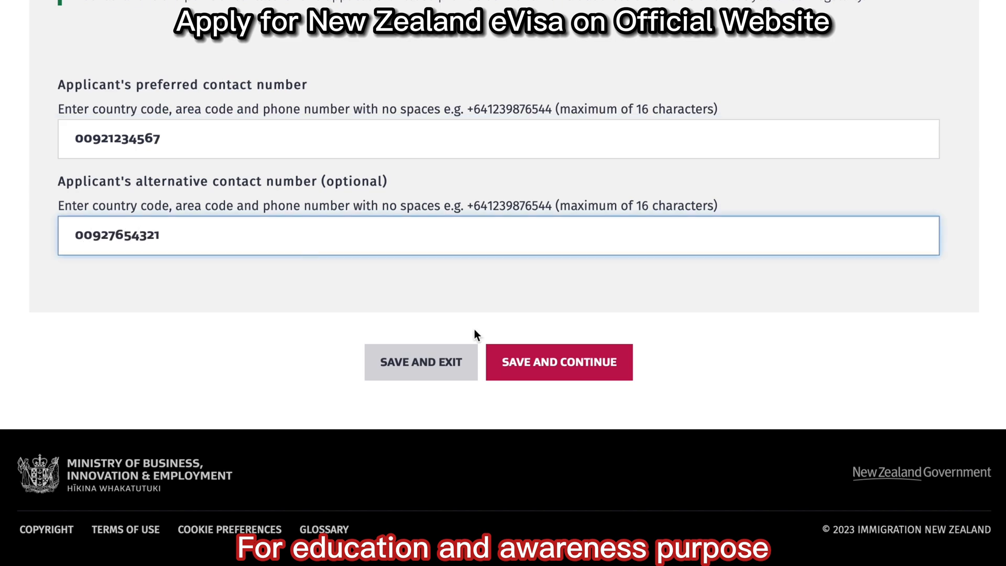
pyautogui.click(504, 359)
pyautogui.scroll(-4, 504, 283)
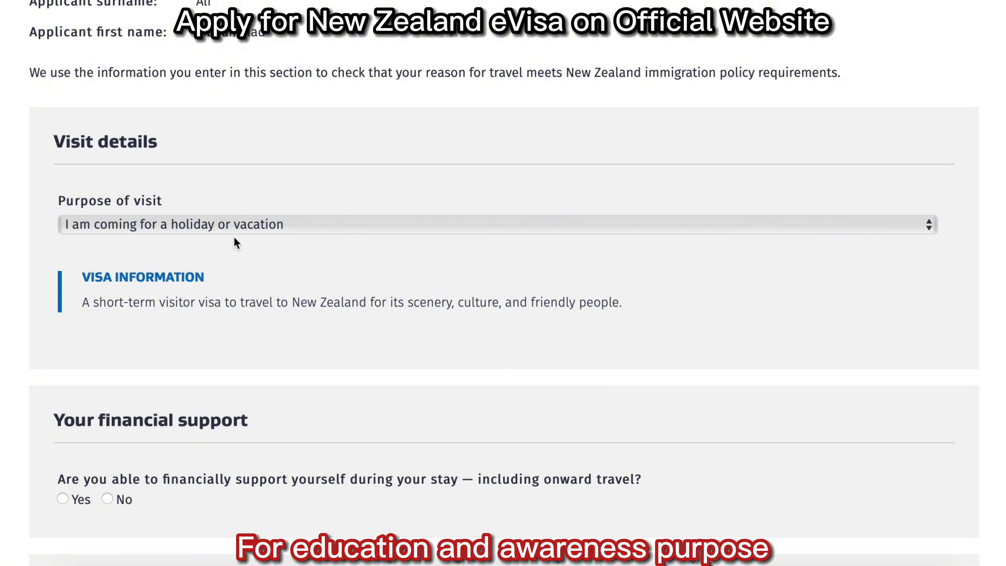
# Confirm you can support yourself, with no prepaid accommodation and sufficient funds to purchase onward travel.
pyautogui.scroll(-8, 503, 283)
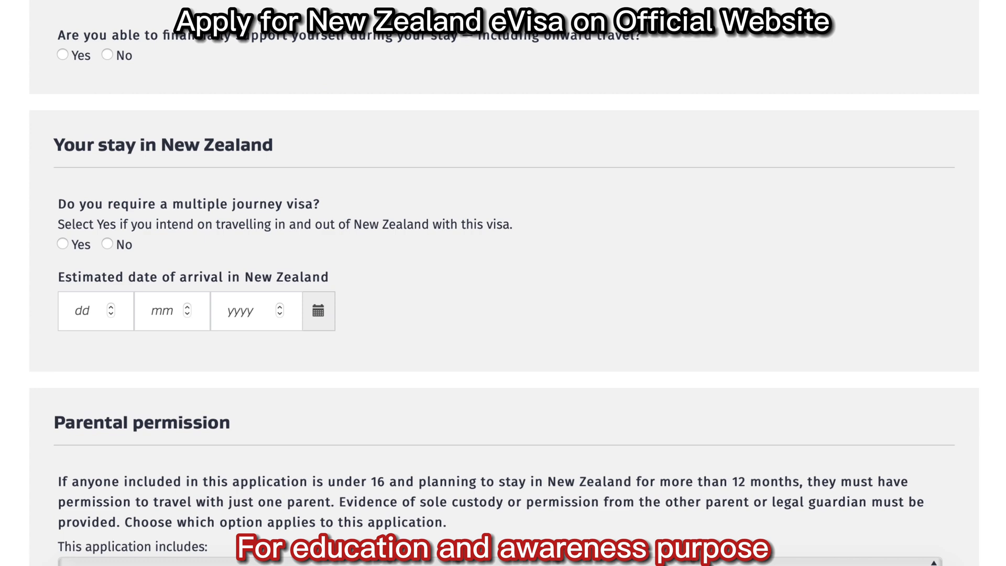
pyautogui.click(63, 55)
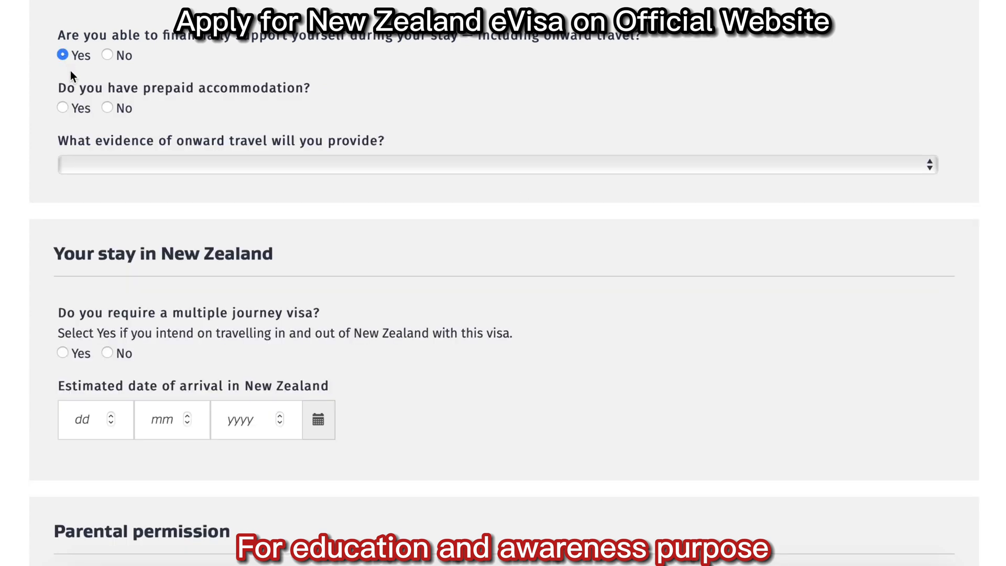
pyautogui.click(108, 108)
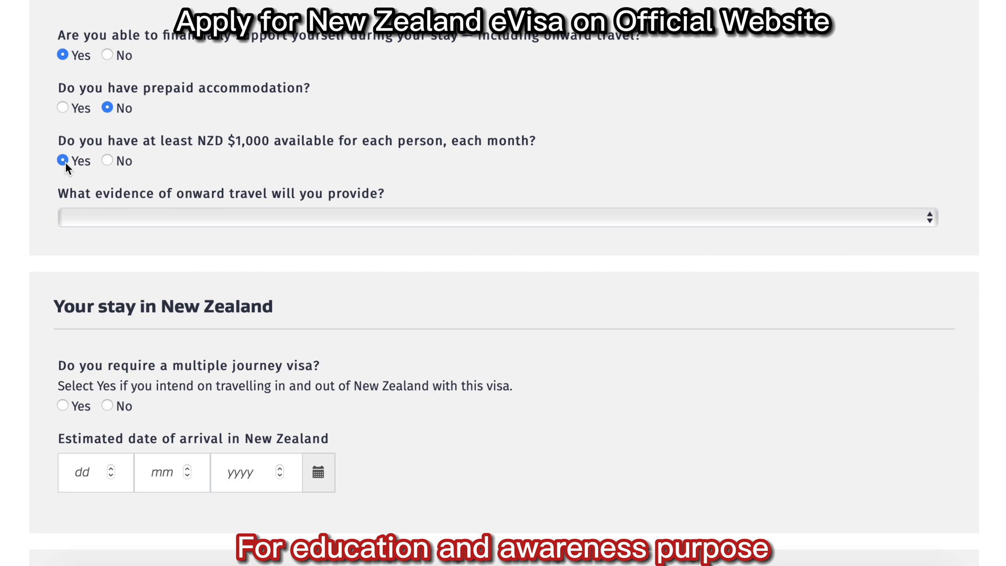
pyautogui.click(221, 227)
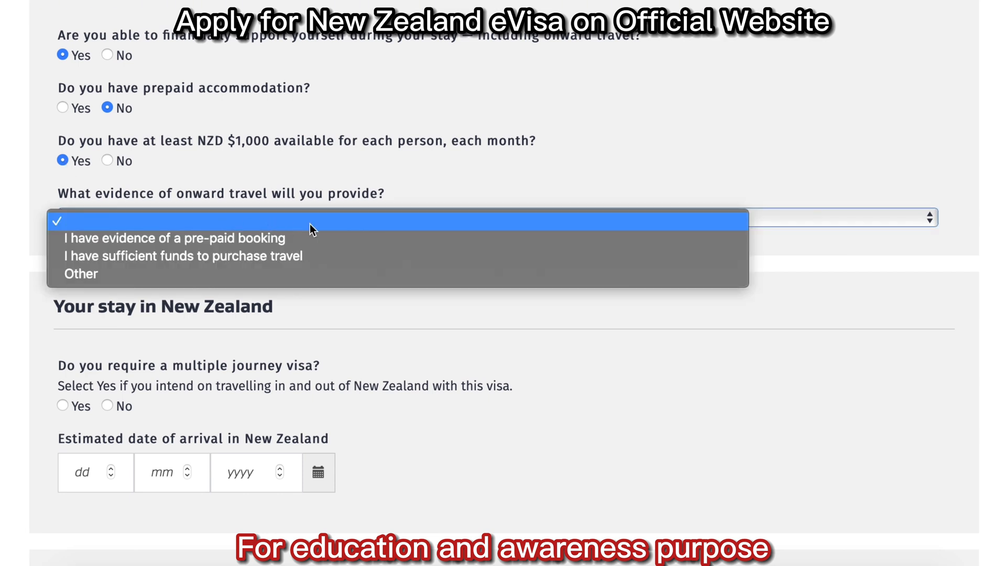
pyautogui.click(315, 258)
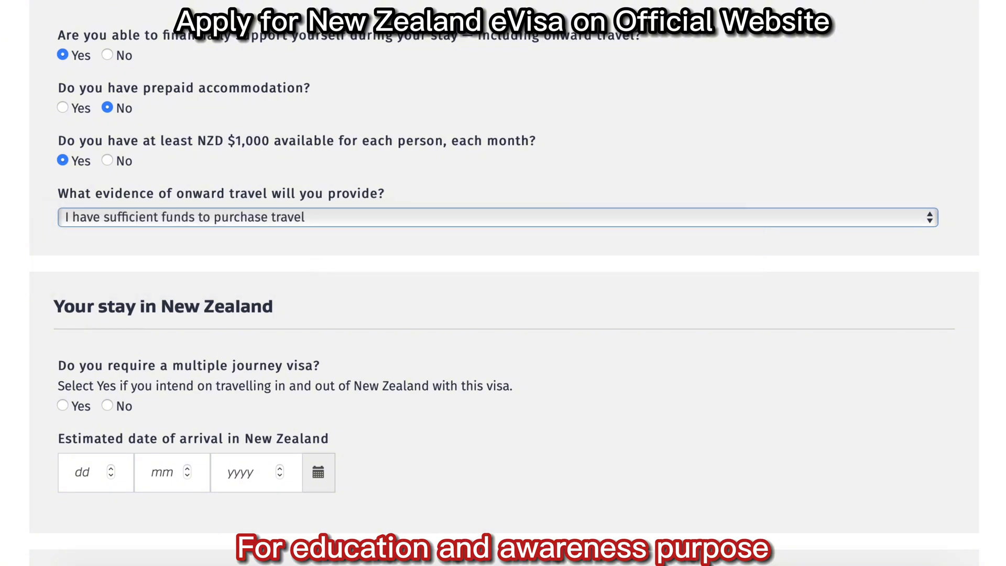
# Choose a single journey arriving 01/08/2025 and departing 07/08/2025.
pyautogui.scroll(-6, 171, 137)
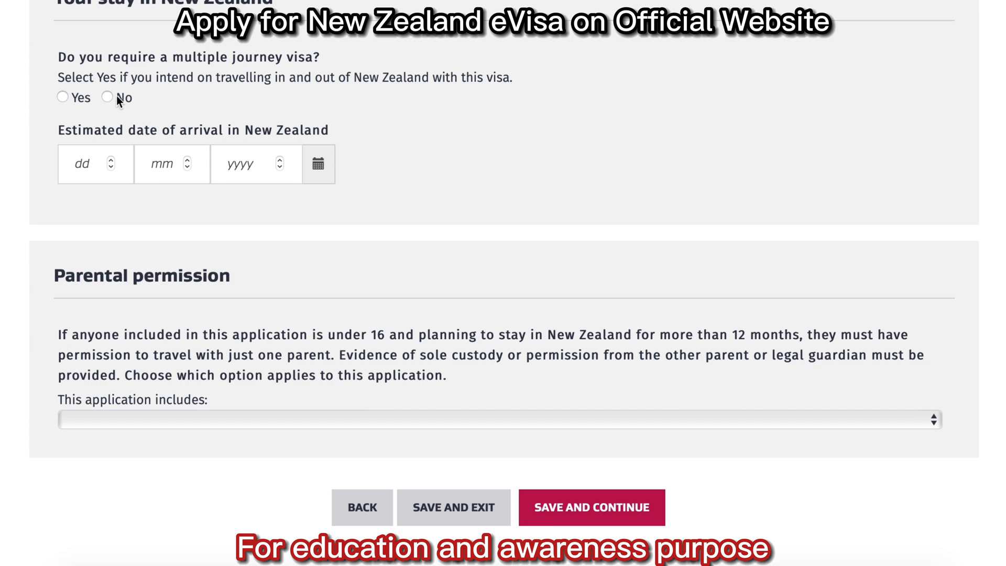
pyautogui.click(108, 98)
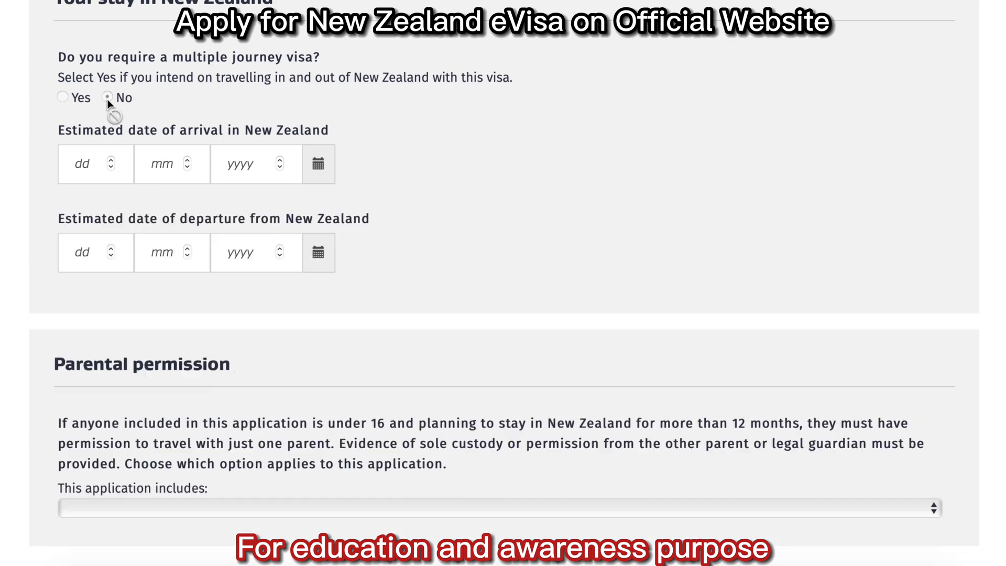
pyautogui.click(76, 162)
pyautogui.write('01 08 2025')
pyautogui.click(125, 252)
pyautogui.write('07082025')
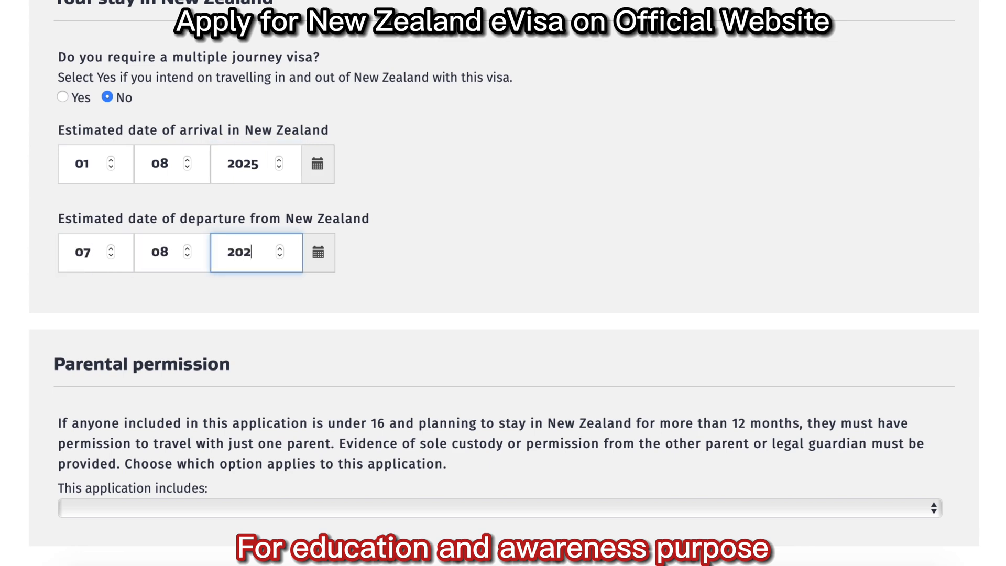
# State no one in the application is under 16 and save the visit details.
pyautogui.scroll(-5, 583, 207)
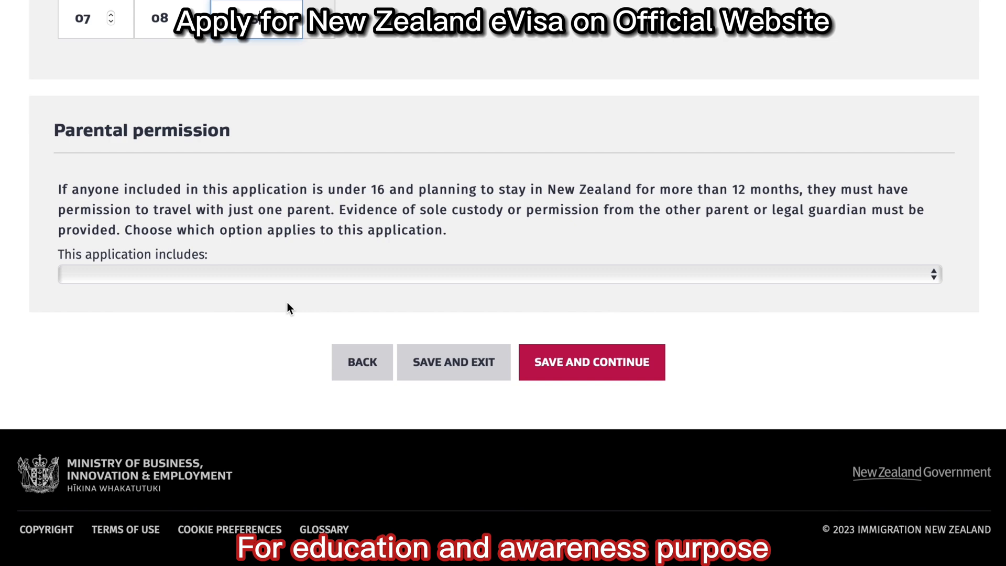
pyautogui.click(265, 275)
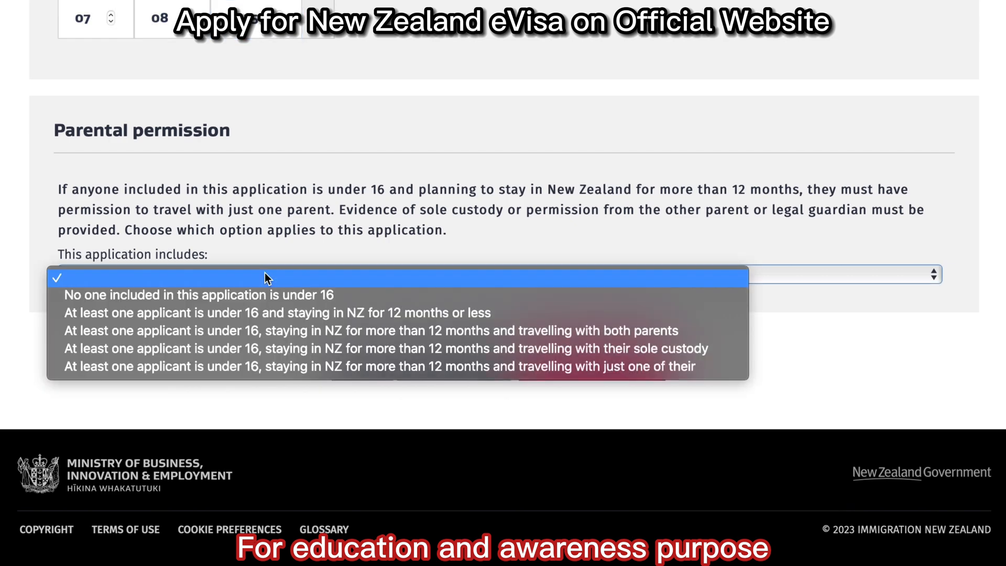
pyautogui.click(269, 296)
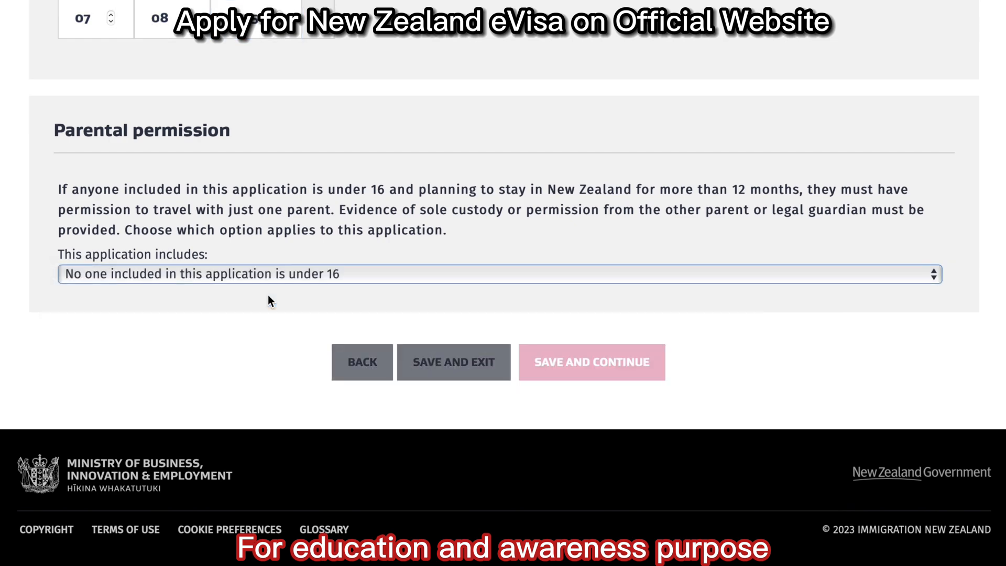
pyautogui.click(593, 370)
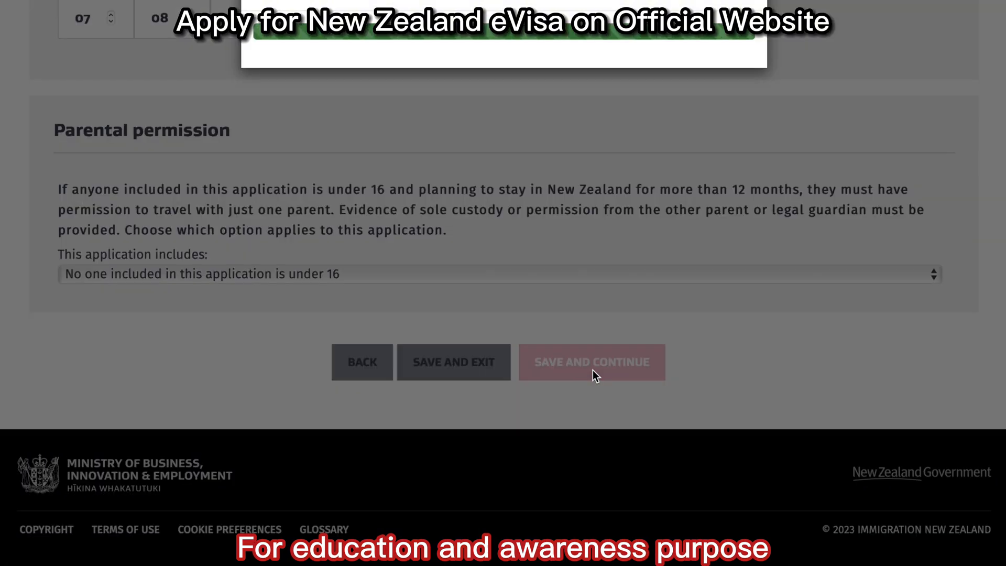
# Answer No to convictions, investigations and deportation, and Yes to a previous visa refusal, starting the refusal country.
pyautogui.click(105, 132)
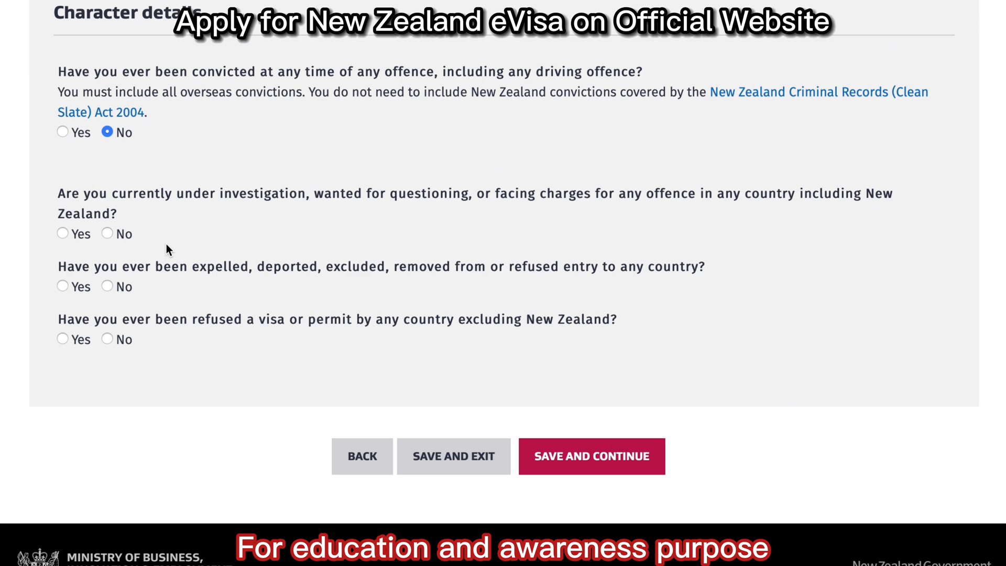
pyautogui.click(108, 236)
pyautogui.click(108, 286)
pyautogui.click(64, 339)
pyautogui.scroll(-6, 230, 467)
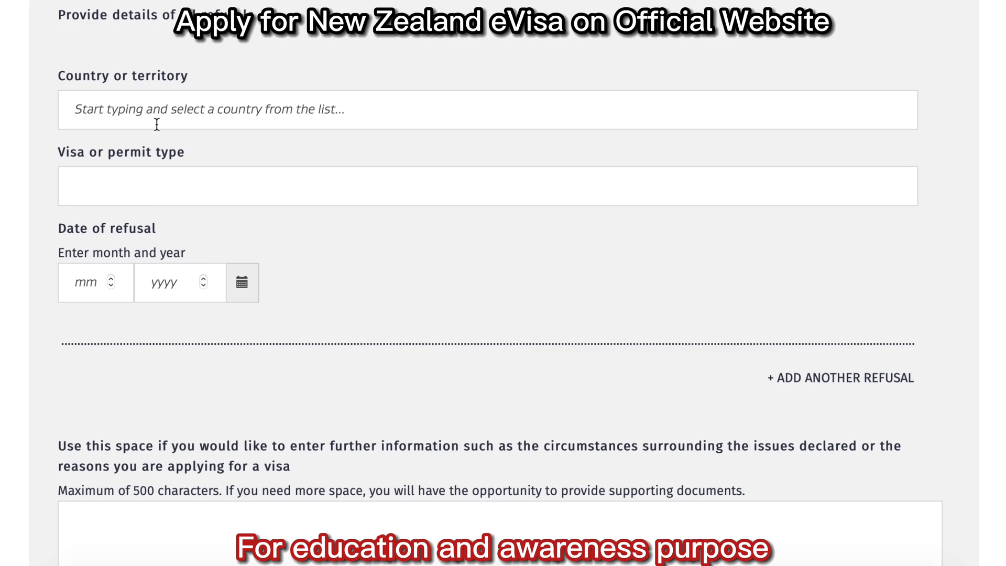
pyautogui.click(151, 109)
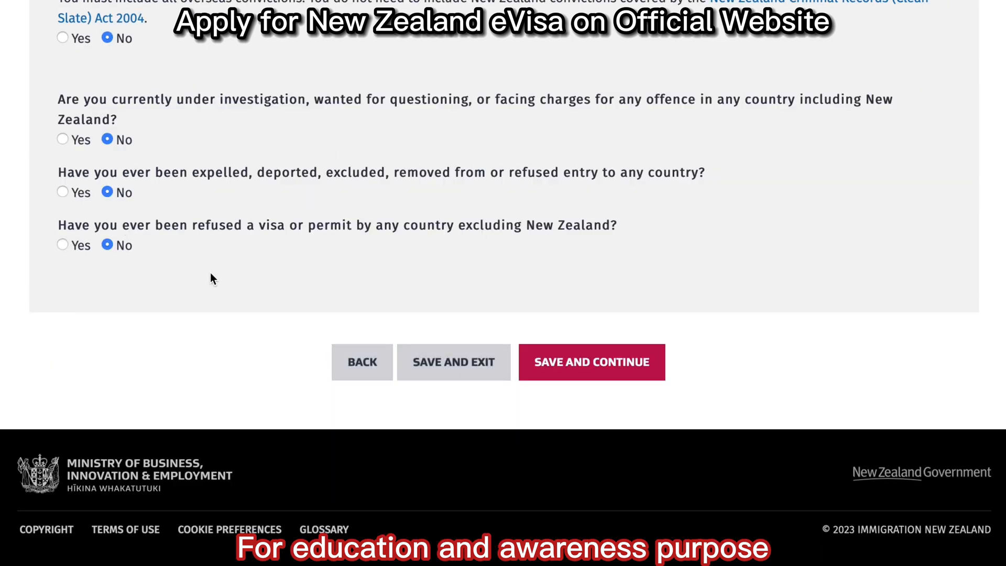
# Save the character answers and answer No to needing residential care.
pyautogui.click(585, 369)
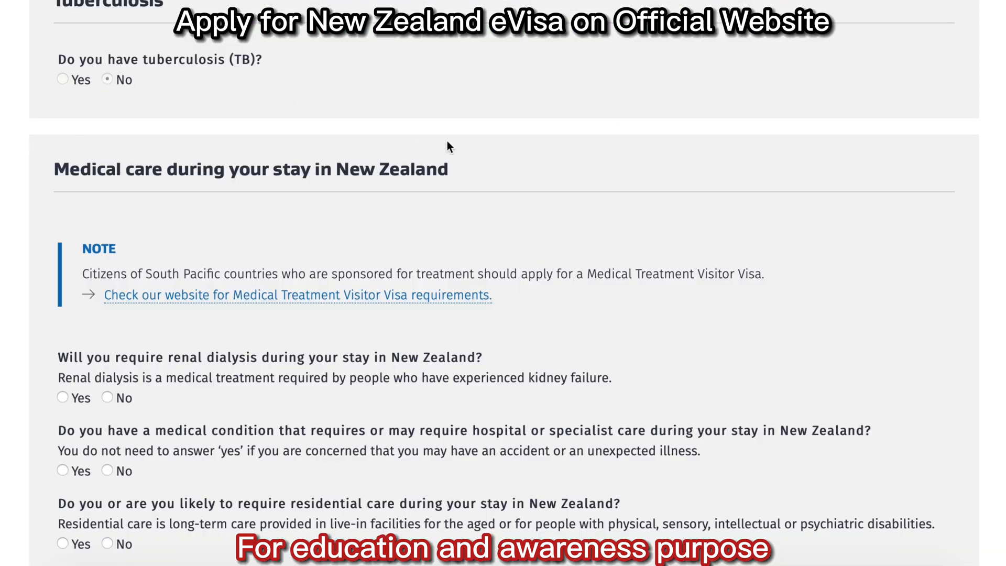
pyautogui.scroll(-5, 153, 139)
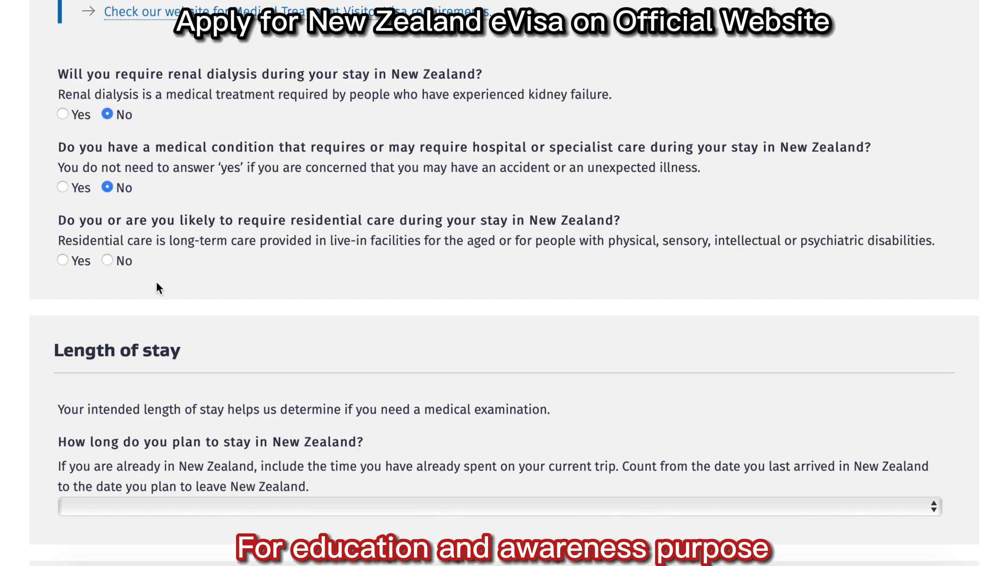
pyautogui.click(107, 260)
pyautogui.scroll(-6, 996, 335)
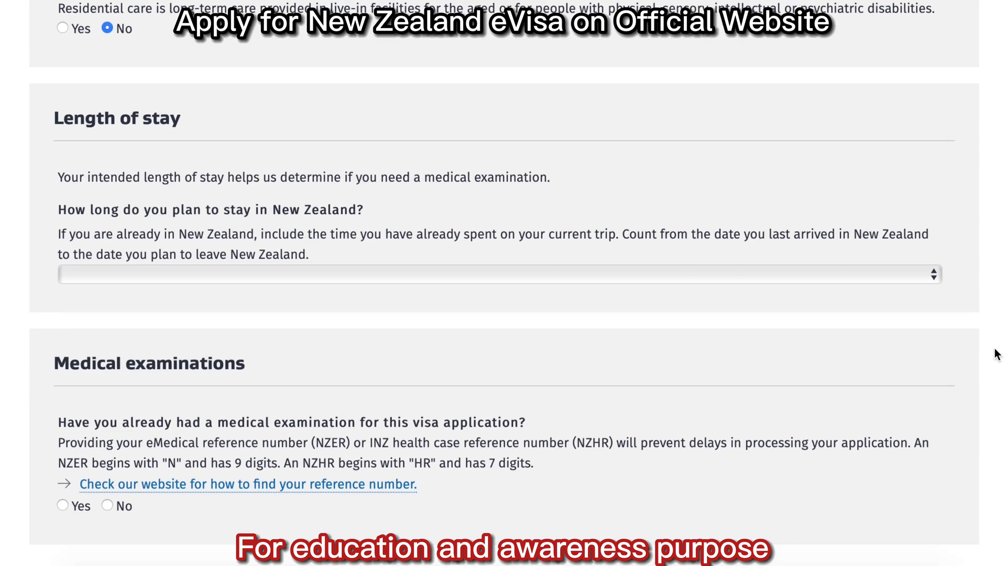
# Set the stay to 6 months or less, answer No to a previous medical examination, and save.
pyautogui.click(247, 147)
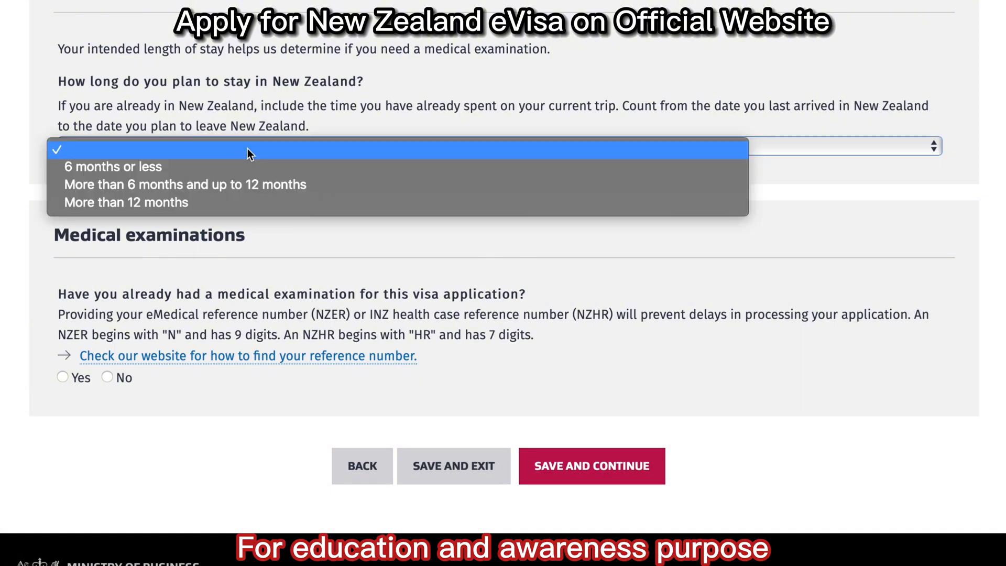
pyautogui.click(248, 167)
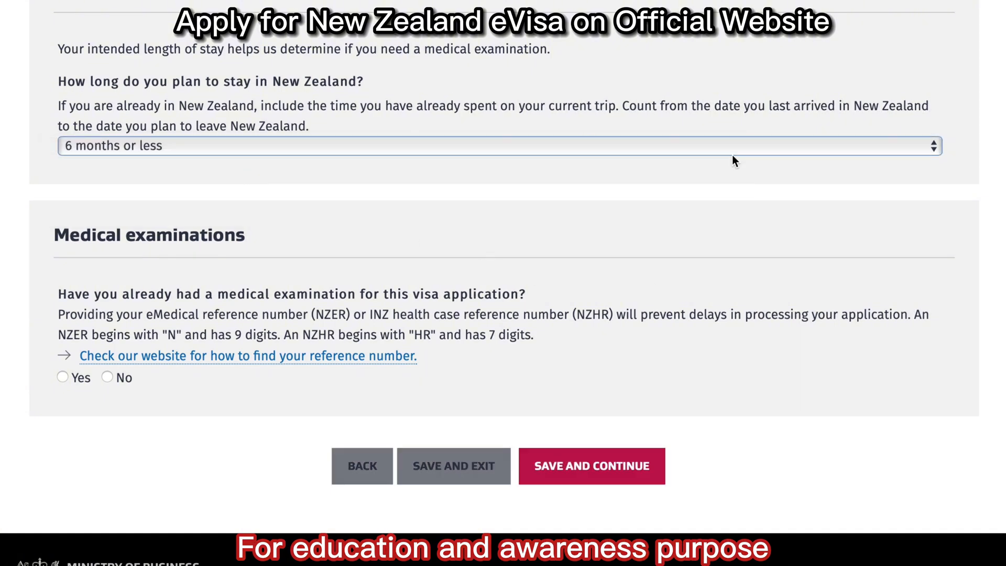
pyautogui.scroll(-1, 439, 270)
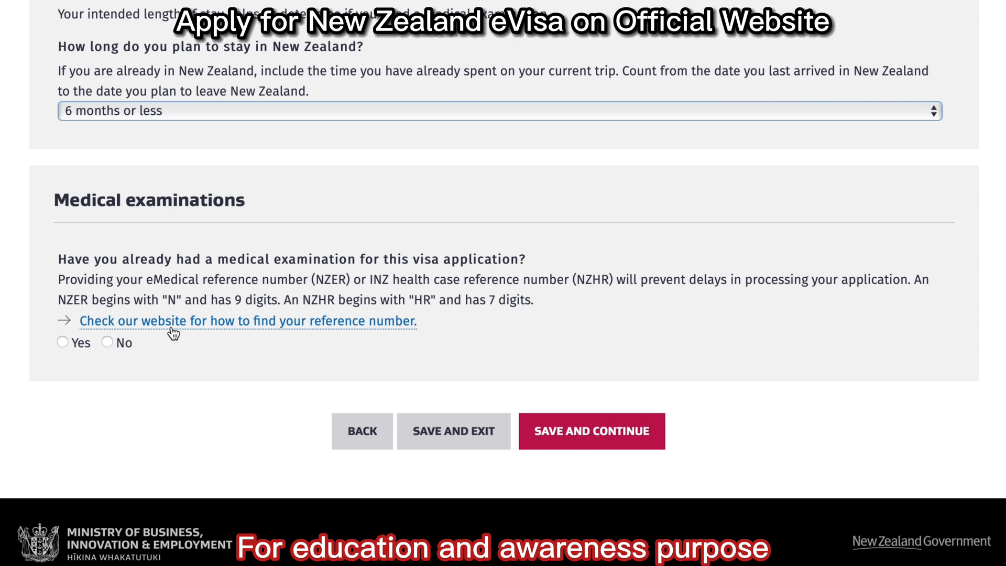
pyautogui.click(107, 343)
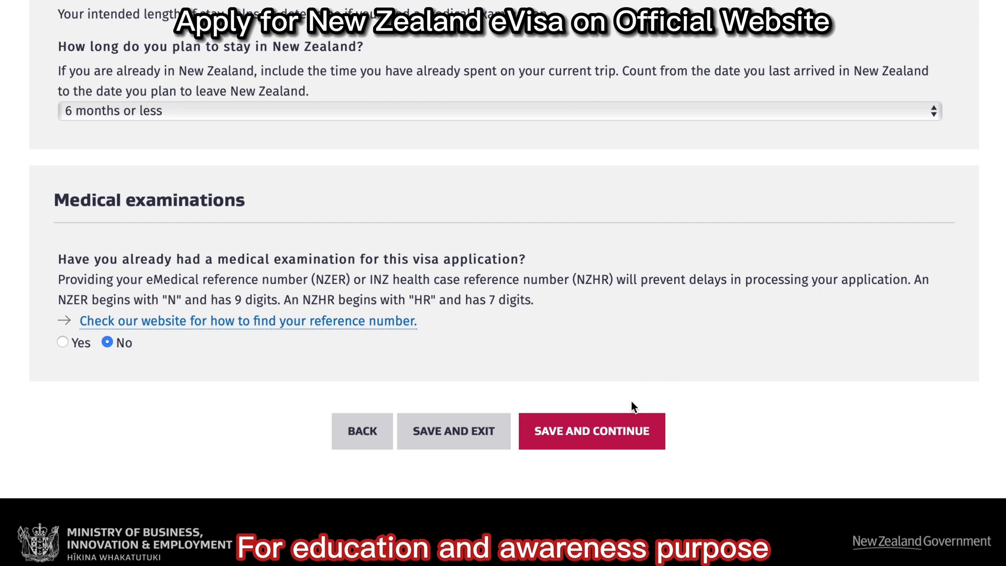
pyautogui.click(598, 434)
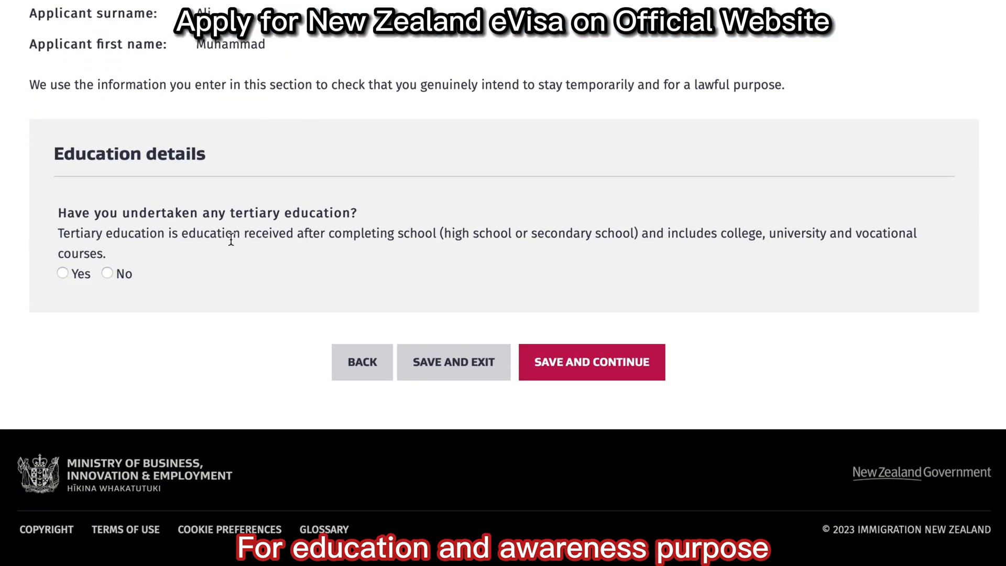
# Add tertiary education: BE in Information Technology, studied 01/2010 to 01/2014.
pyautogui.click(63, 272)
pyautogui.scroll(-6, 444, 56)
pyautogui.click(444, 56)
pyautogui.write('BE in Inform')
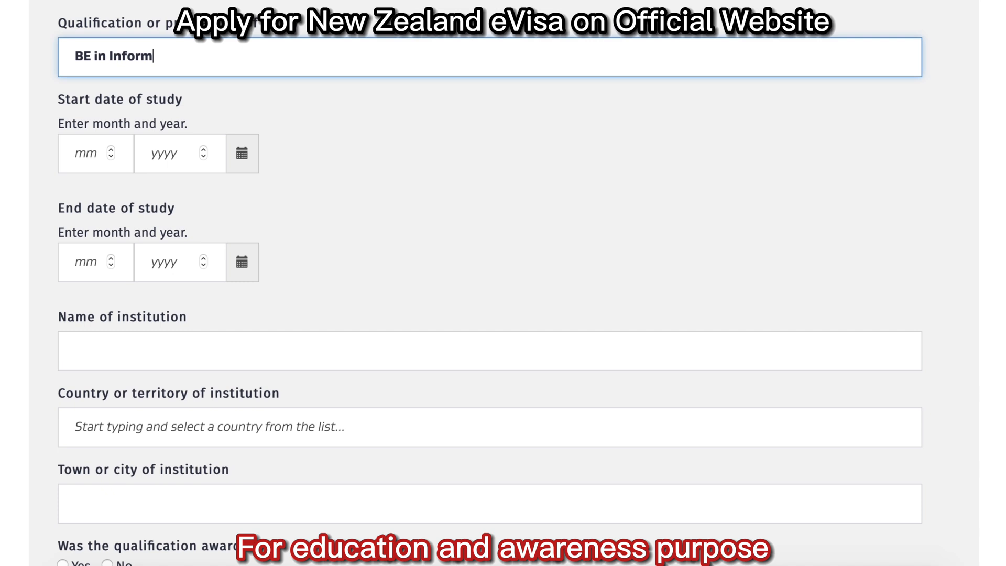
pyautogui.write('ation Technology')
pyautogui.press('Tab')
pyautogui.write('012010')
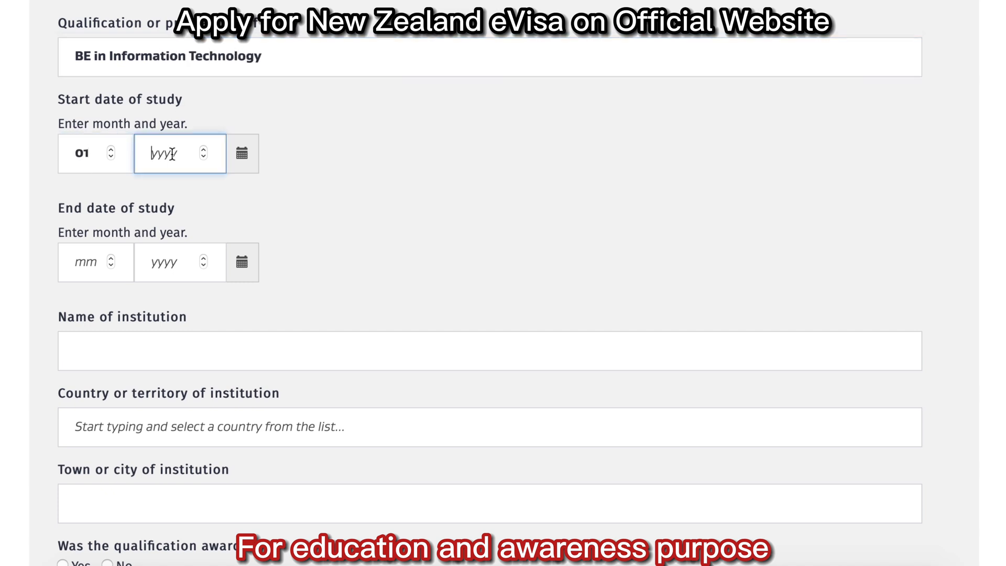
pyautogui.press('Tab')
pyautogui.write('012014')
# Enter Karachi University in Karachi, mark the qualification awarded, and save the education details.
pyautogui.click(265, 362)
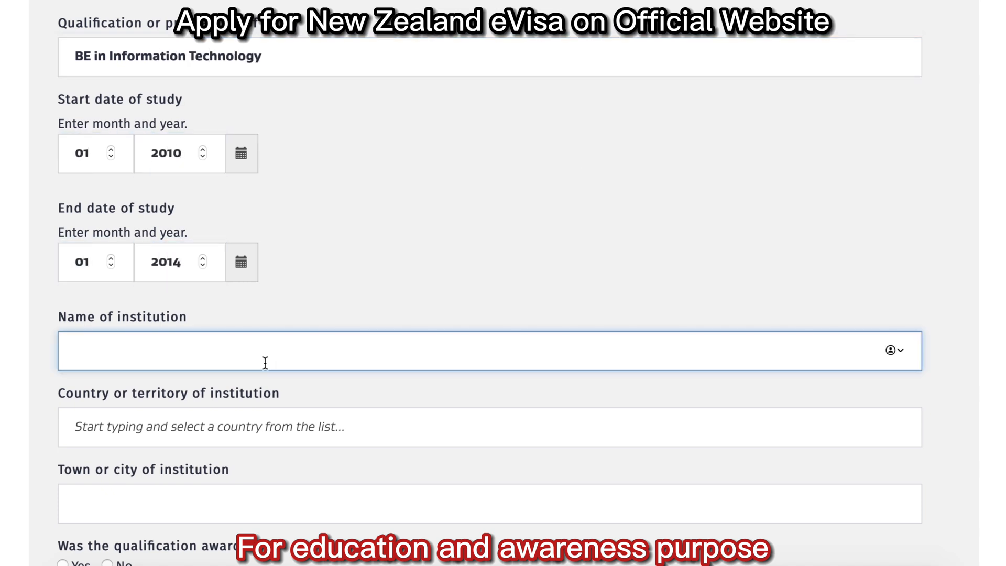
pyautogui.scroll(-5, 265, 362)
pyautogui.write('Karachi University')
pyautogui.click(265, 222)
pyautogui.write('Karachi')
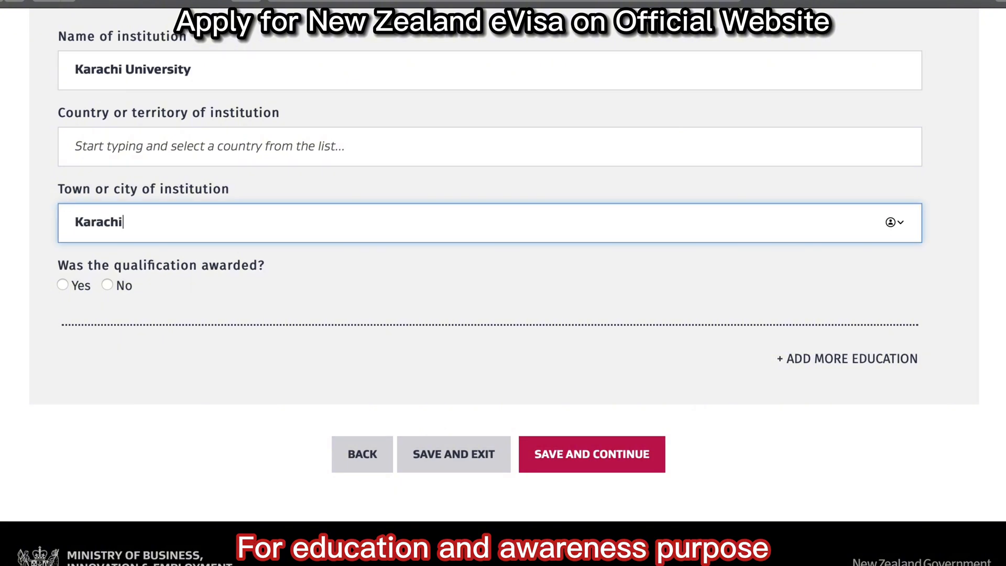
pyautogui.click(63, 285)
pyautogui.click(626, 442)
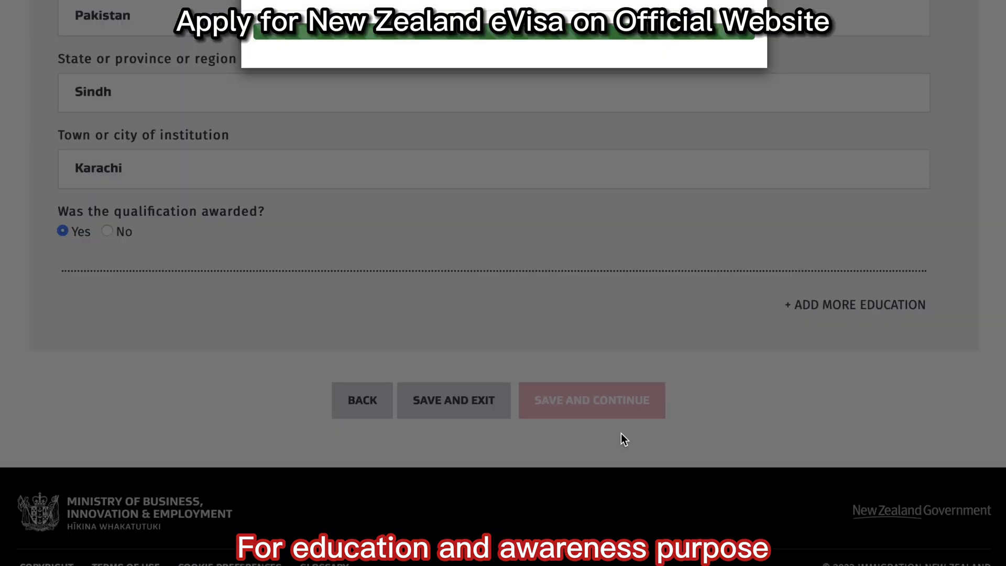
pyautogui.click(191, 84)
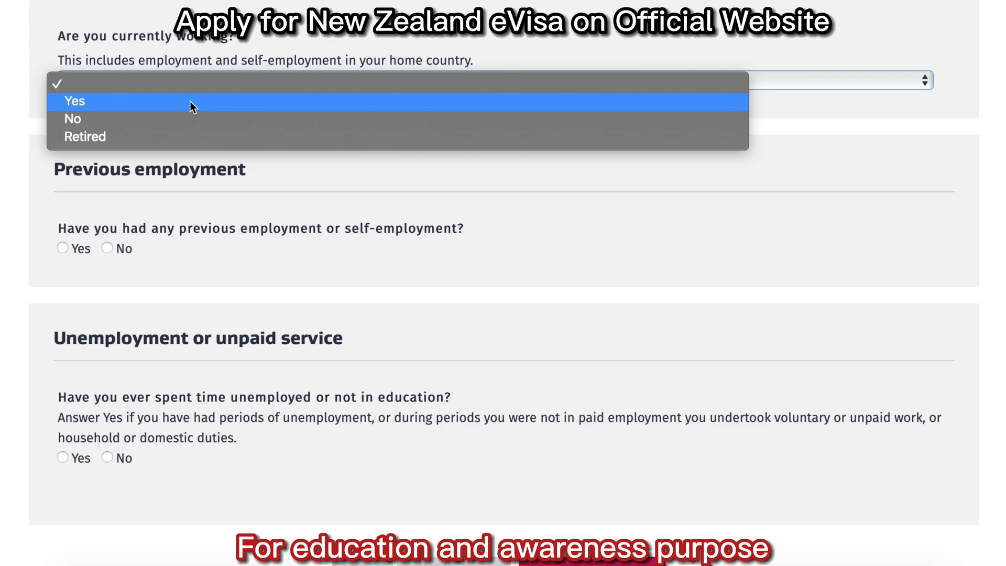
# Record current work as a Computer Engineer, started 01/2020.
pyautogui.click(190, 100)
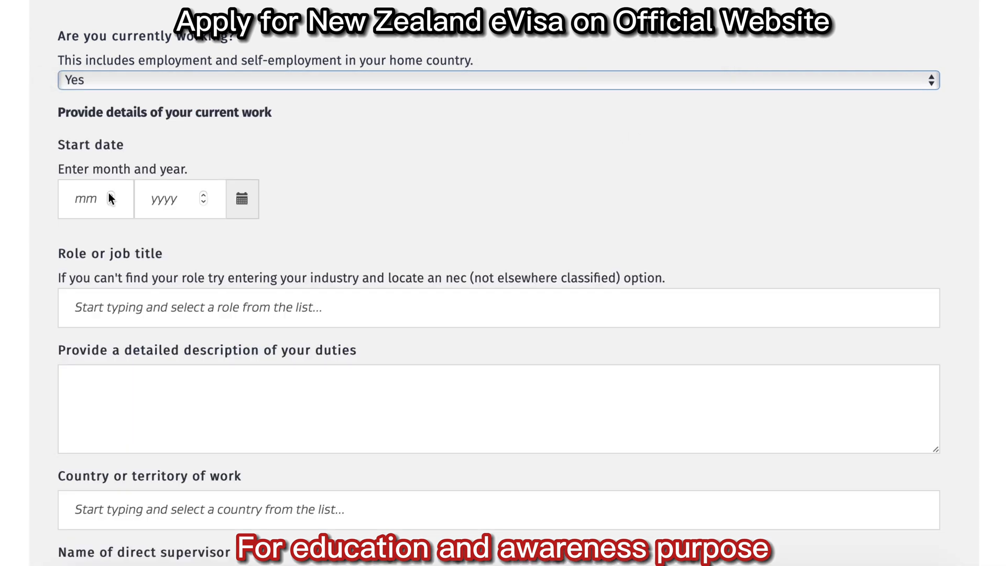
pyautogui.click(87, 200)
pyautogui.write('01')
pyautogui.click(165, 204)
pyautogui.write('2020')
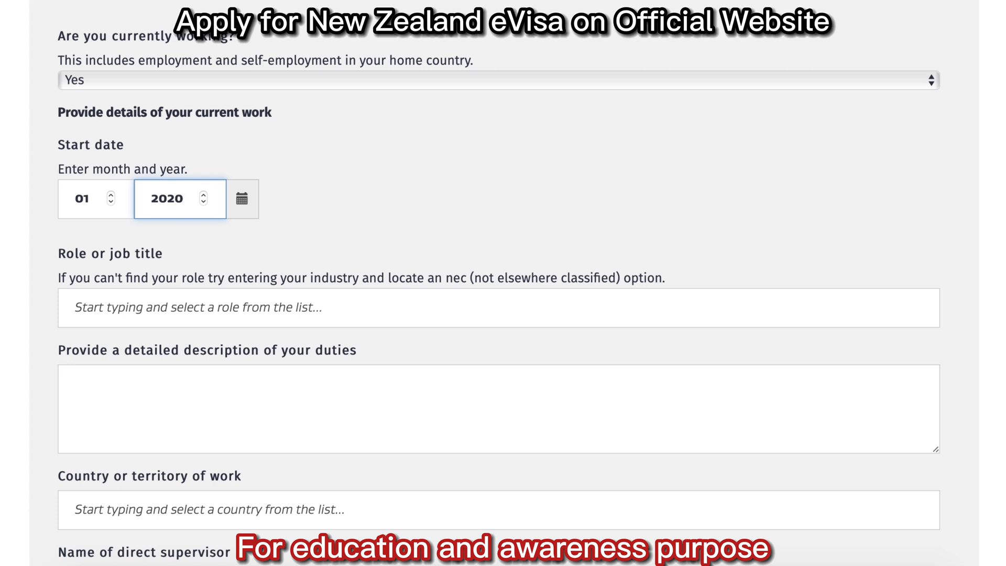
pyautogui.click(430, 308)
pyautogui.write('Computer Engineer')
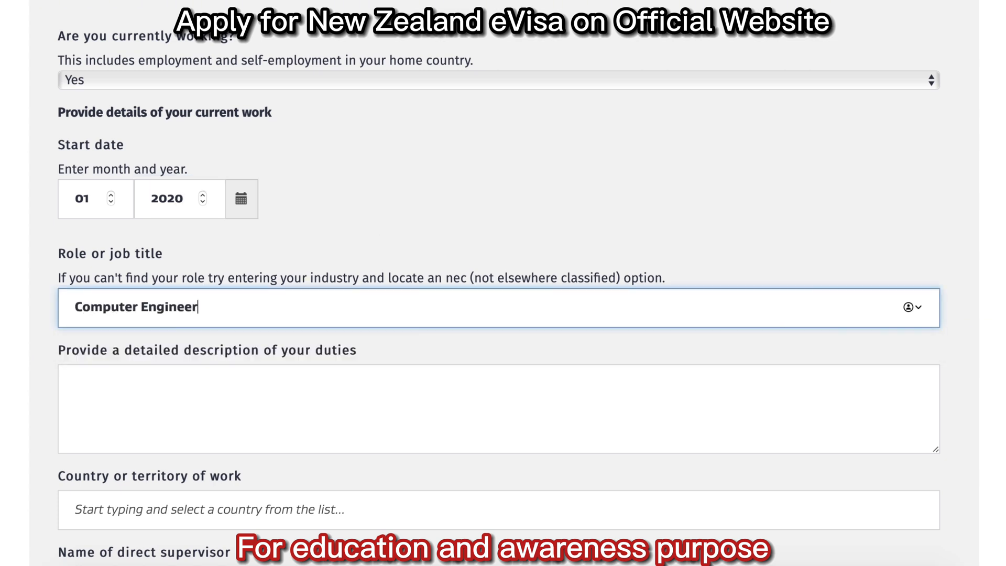
# Describe duties as 'I develop mobile apps android and ios', working in Sindh, Pakistan, and enter the supervisor's name.
pyautogui.click(498, 170)
pyautogui.write('I ')
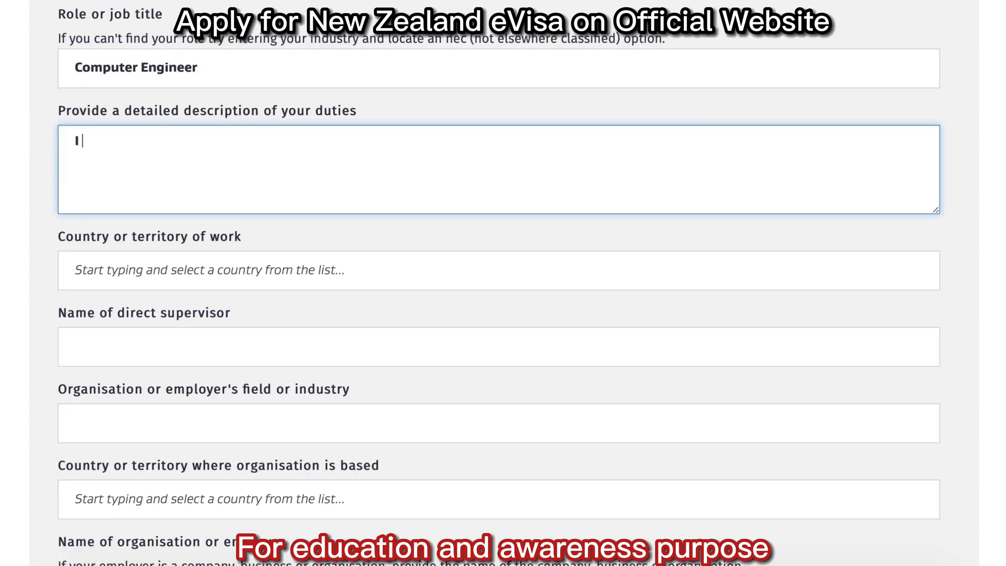
pyautogui.write('develop mobile apps android and')
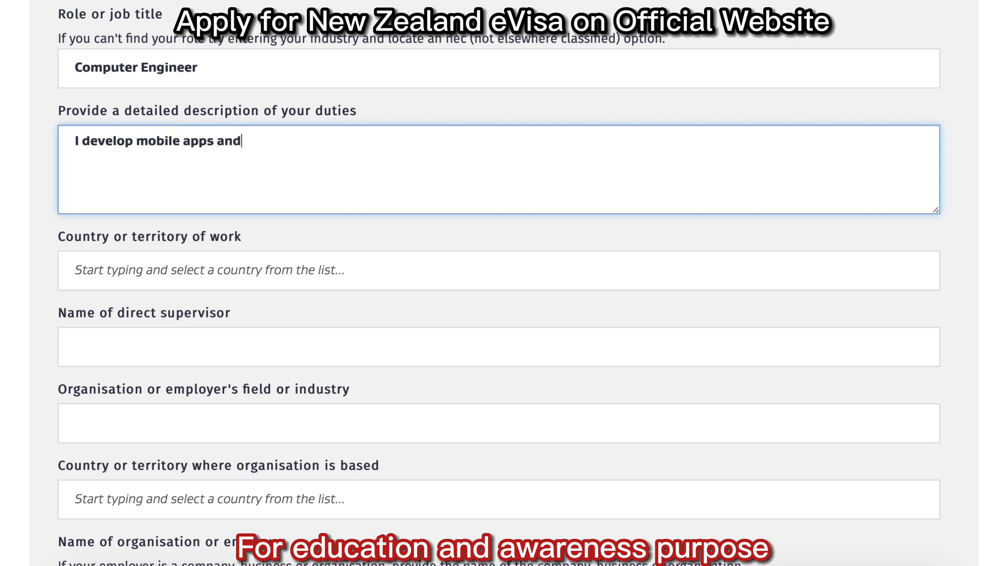
pyautogui.press('BackSpace')
pyautogui.press('BackSpace')
pyautogui.write('and ios')
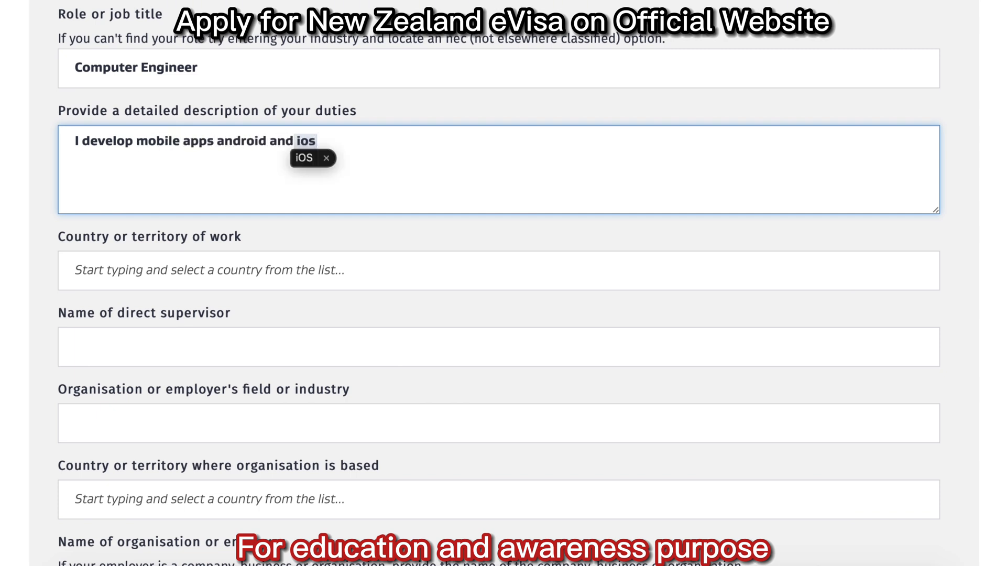
pyautogui.scroll(-5, 370, 280)
pyautogui.press('Tab')
pyautogui.write('pak')
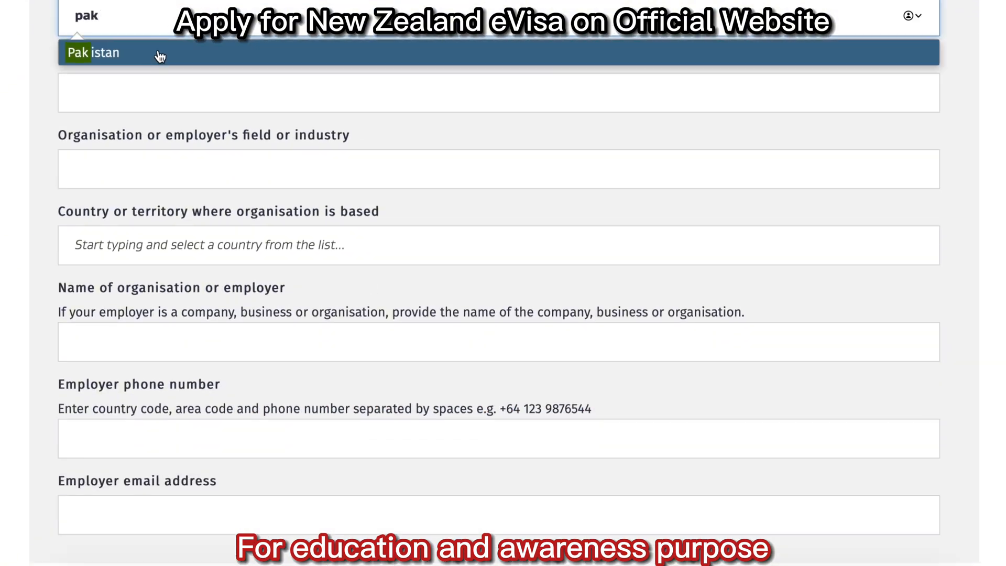
pyautogui.click(155, 56)
pyautogui.click(150, 92)
pyautogui.write('sindh')
pyautogui.press('Tab')
pyautogui.write('Aamir')
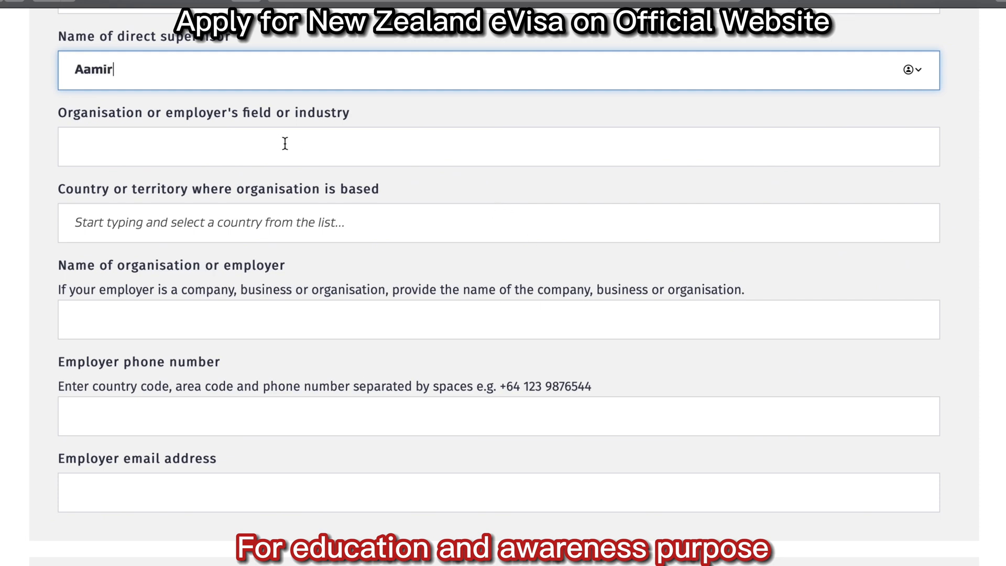
# Enter employer ABC Company, IT industry, Pakistan, with its head office address, phone number and e-mail.
pyautogui.click(236, 142)
pyautogui.write('IT')
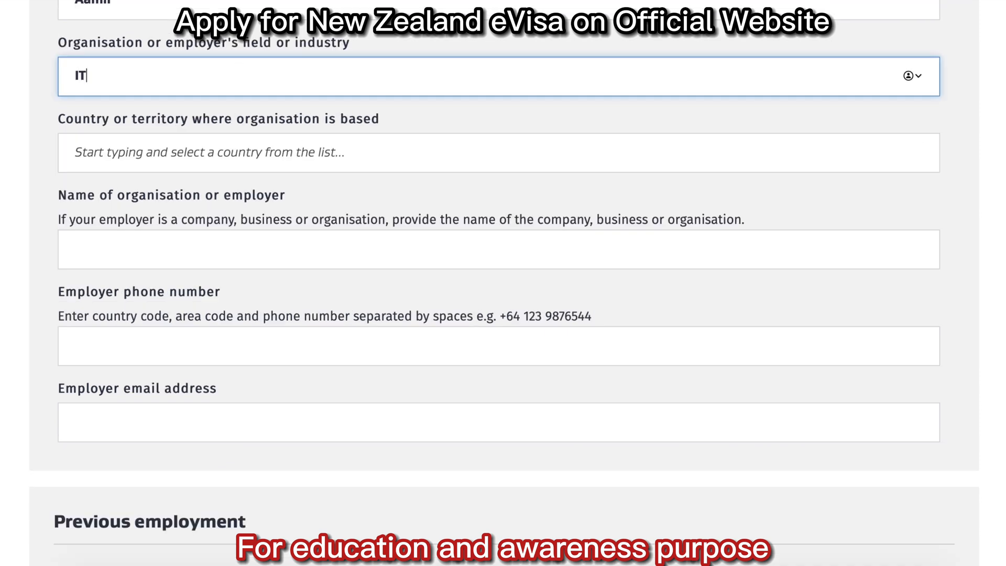
pyautogui.click(206, 152)
pyautogui.write('pak')
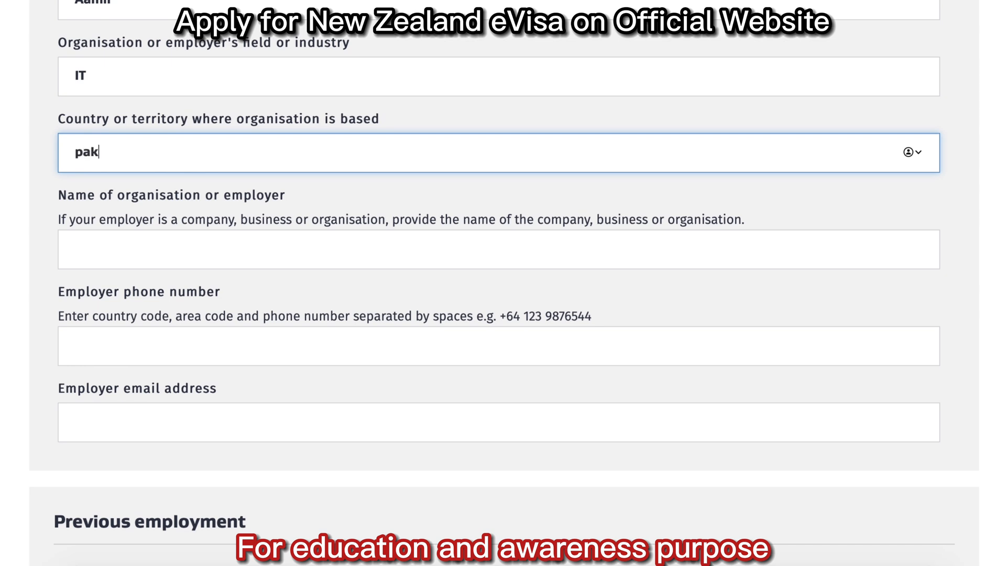
pyautogui.click(176, 189)
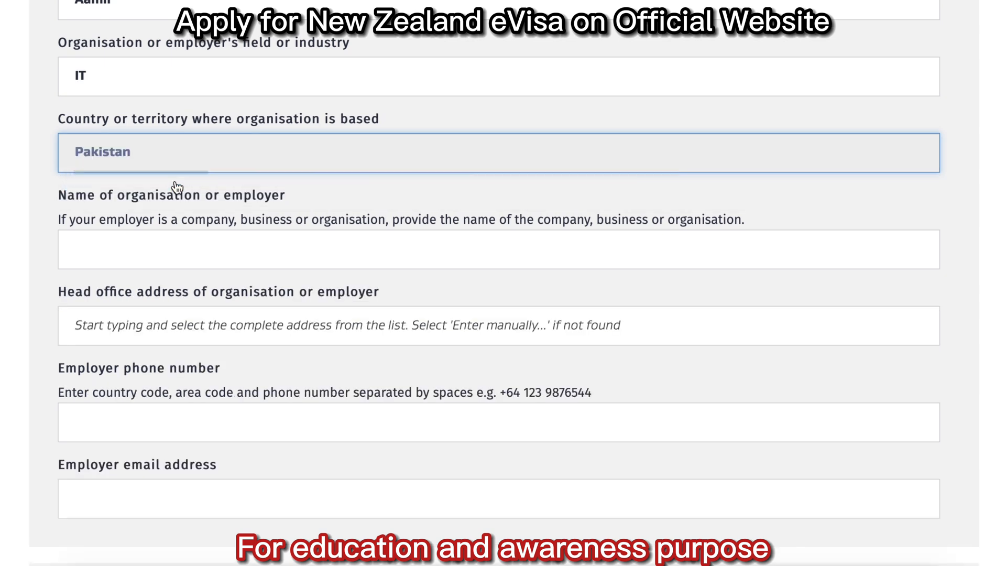
pyautogui.click(183, 249)
pyautogui.write('ABC Company')
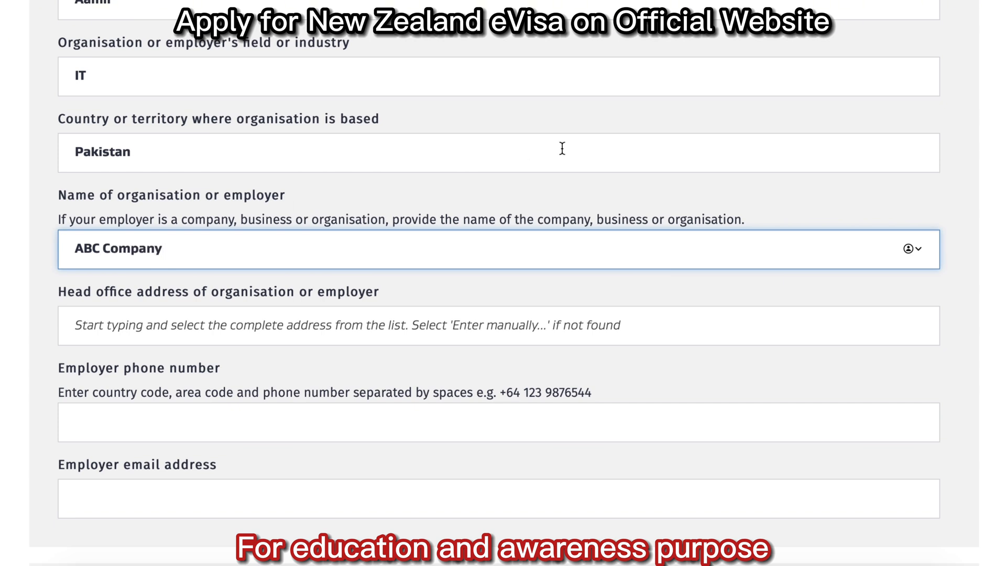
pyautogui.press('Tab')
pyautogui.write('101, Defence, Karachi, Pakistan')
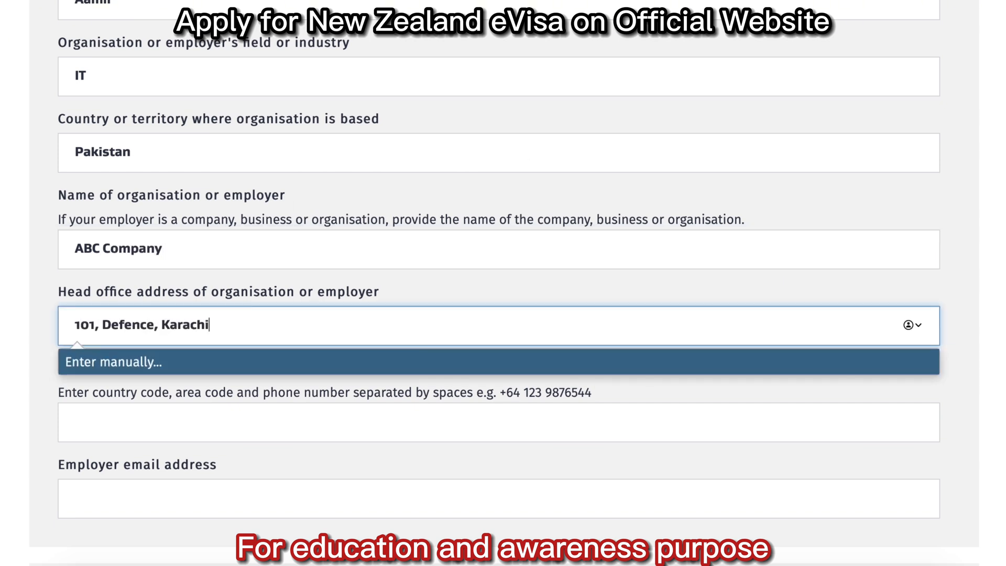
pyautogui.press('Tab')
pyautogui.write('00923001234567')
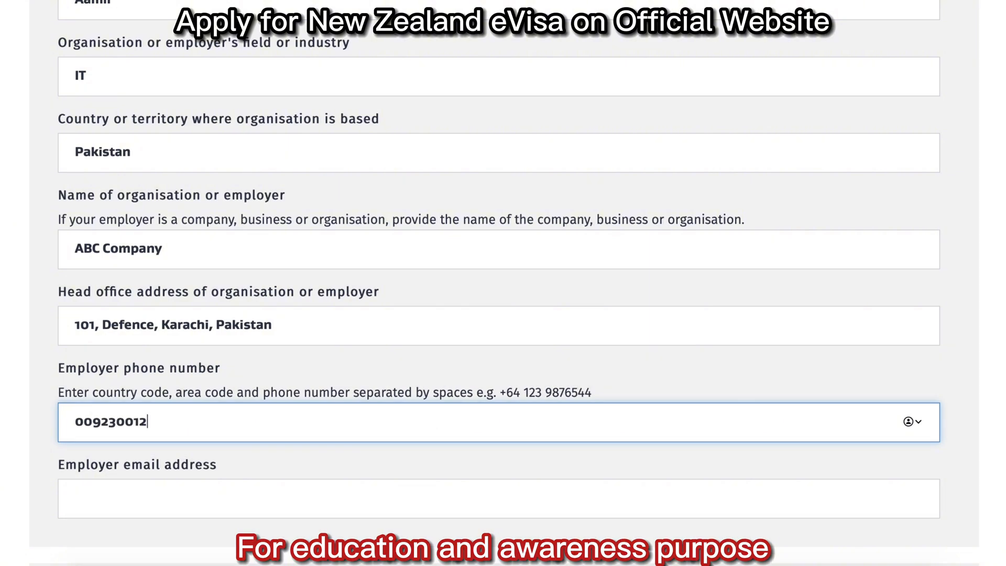
pyautogui.press('Tab')
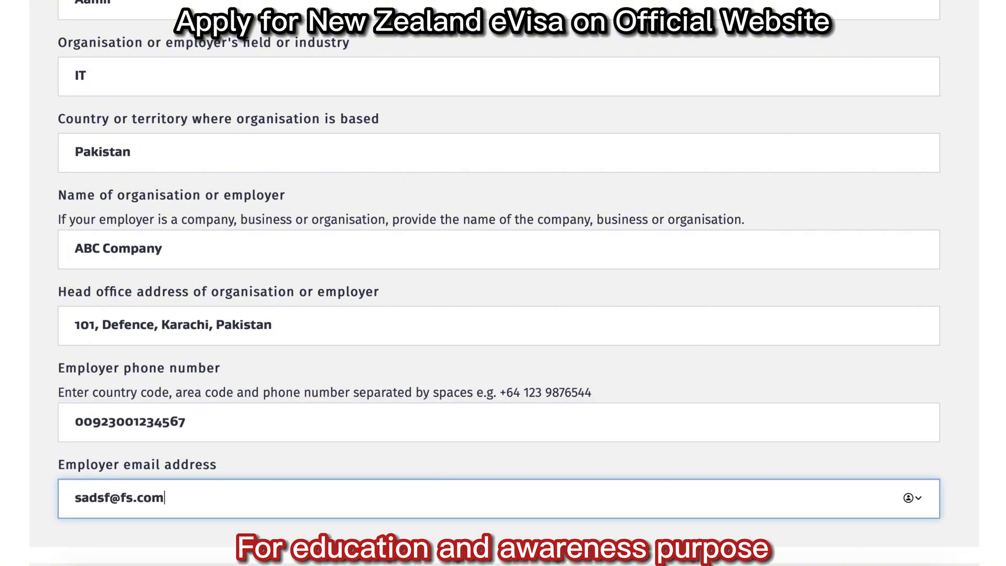
# Answer No to previous employment and to time spent unemployed.
pyautogui.scroll(-10, 504, 283)
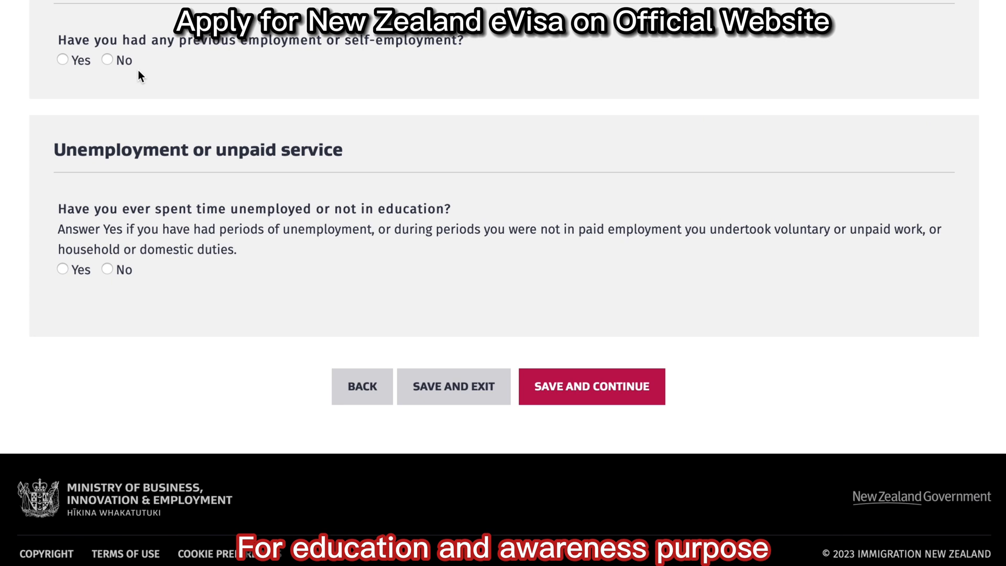
pyautogui.click(108, 61)
pyautogui.click(107, 270)
# Save the employment answers, set partnership status to Single, and answer No to other children.
pyautogui.click(592, 387)
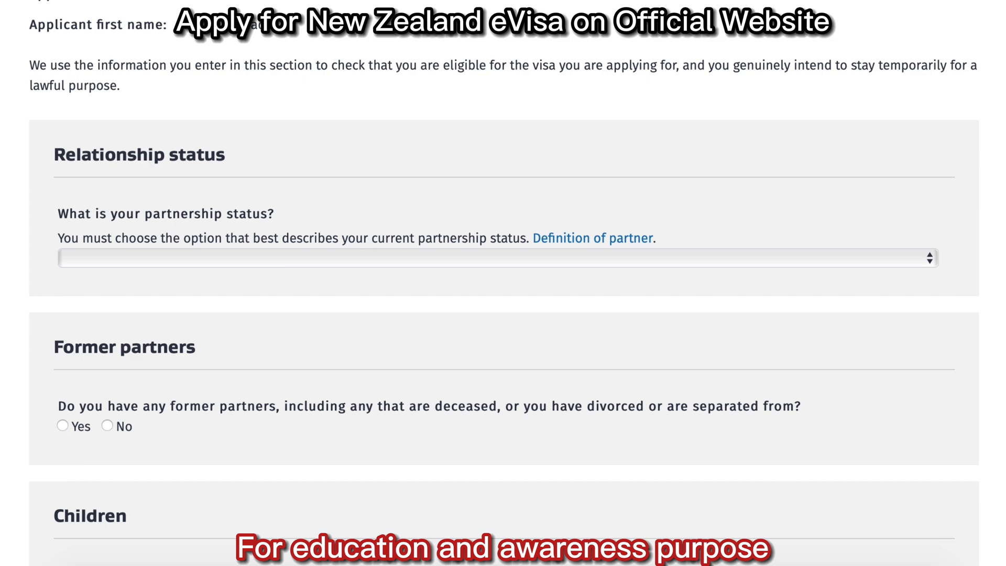
pyautogui.scroll(-3, 503, 283)
pyautogui.click(287, 98)
pyautogui.click(284, 129)
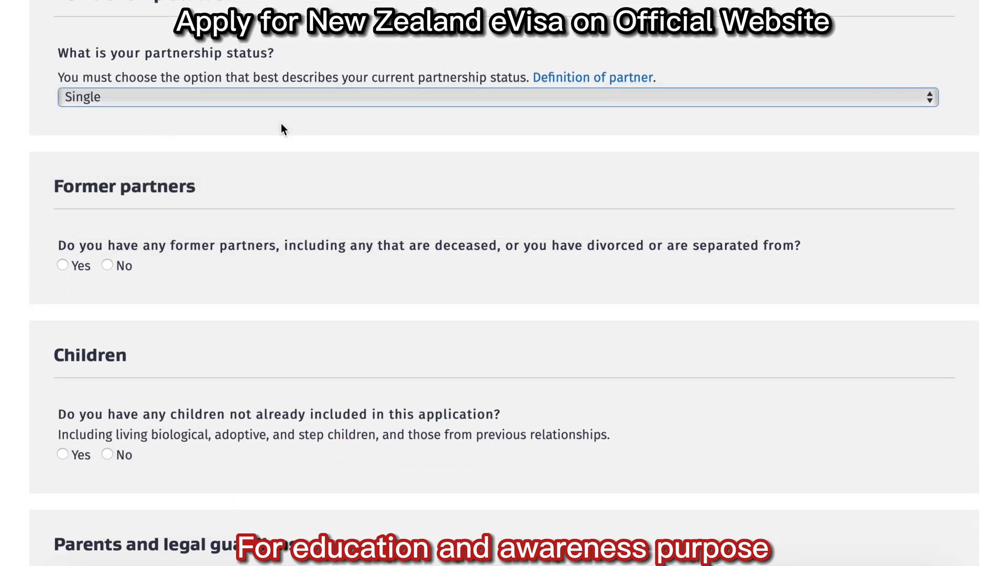
pyautogui.scroll(1, 286, 131)
pyautogui.scroll(-4, 293, 136)
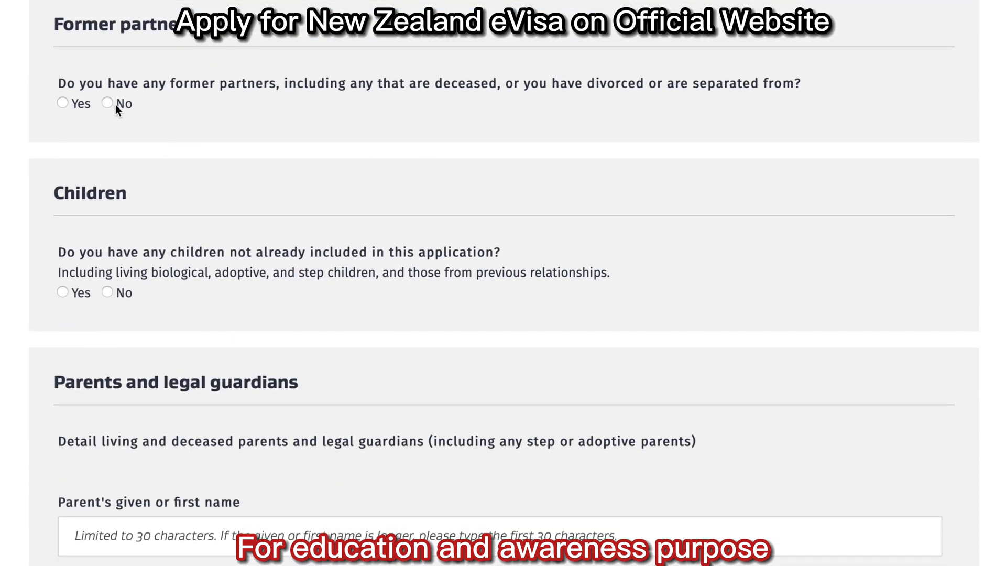
pyautogui.scroll(3, 644, 358)
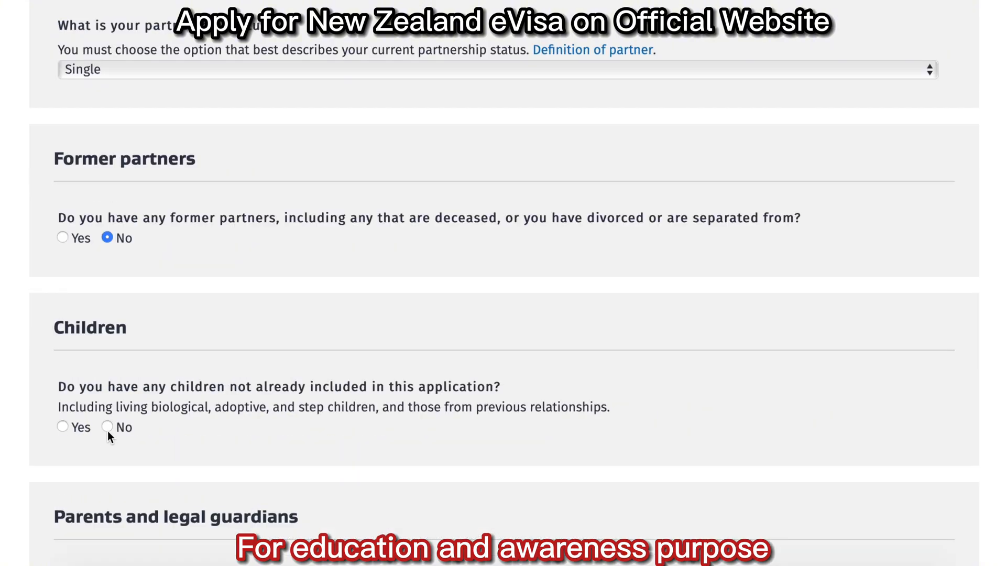
pyautogui.click(107, 426)
# Answer No to siblings and New Zealand contacts, save, then No to intelligence-agency association.
pyautogui.scroll(-10, 703, 430)
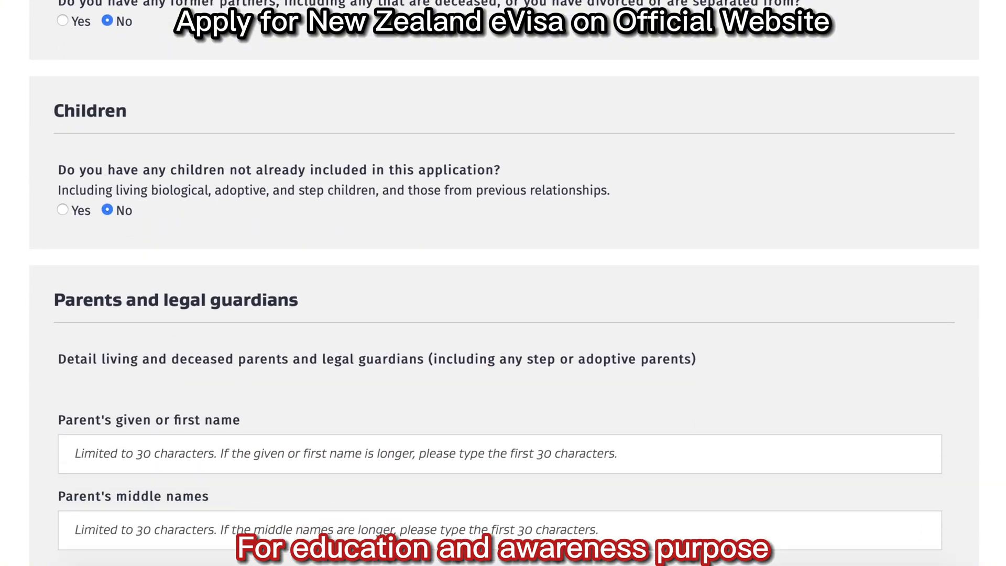
pyautogui.scroll(1, 575, 240)
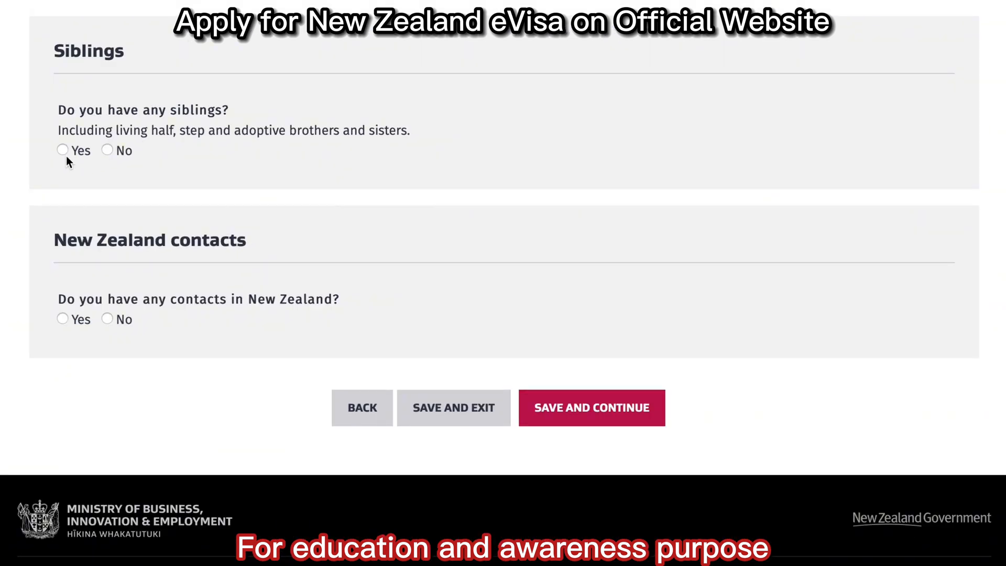
pyautogui.click(108, 151)
pyautogui.click(109, 319)
pyautogui.click(615, 402)
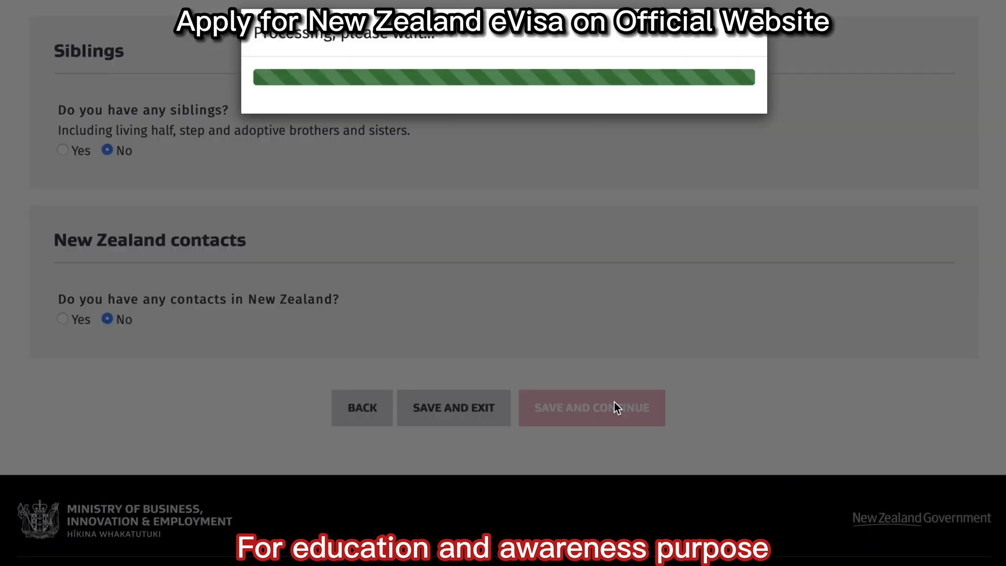
pyautogui.click(107, 247)
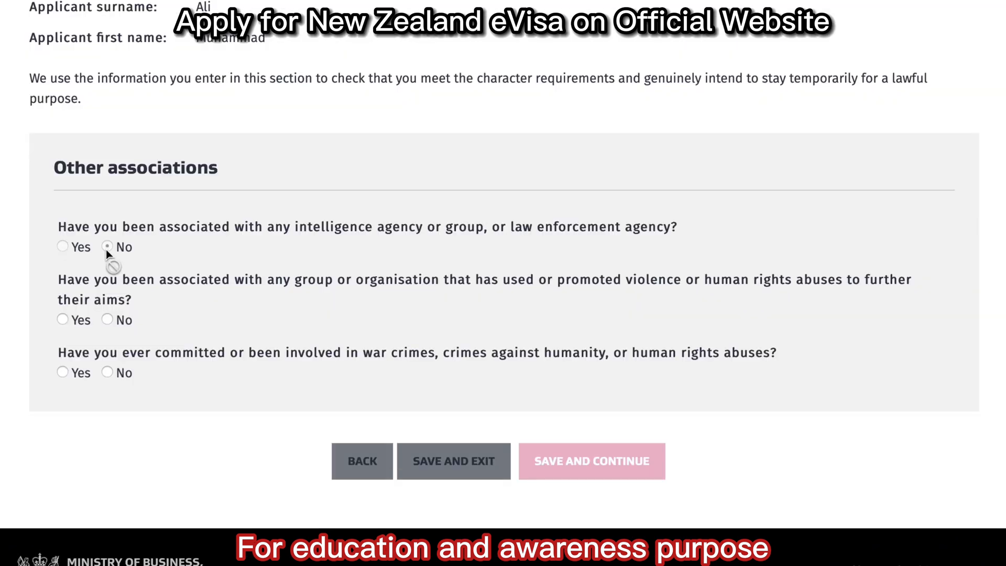
# Answer No to violent groups, war crimes and both military service questions, saving each page.
pyautogui.click(124, 320)
pyautogui.click(108, 373)
pyautogui.click(627, 451)
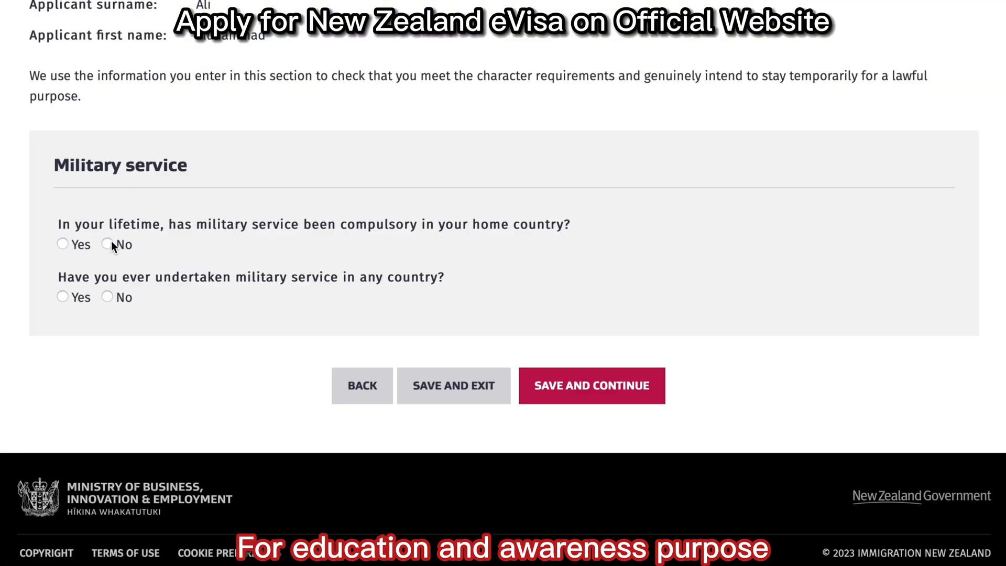
pyautogui.click(108, 244)
pyautogui.click(108, 297)
pyautogui.click(574, 398)
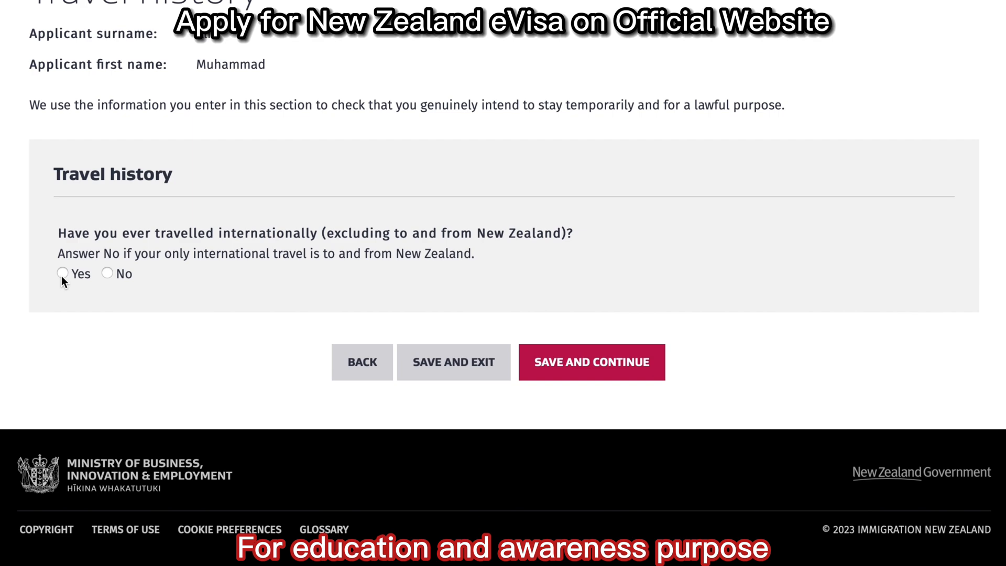
# Answer No to international travel, someone else completing the form, and immigration advice, saving each page.
pyautogui.click(107, 274)
pyautogui.click(620, 361)
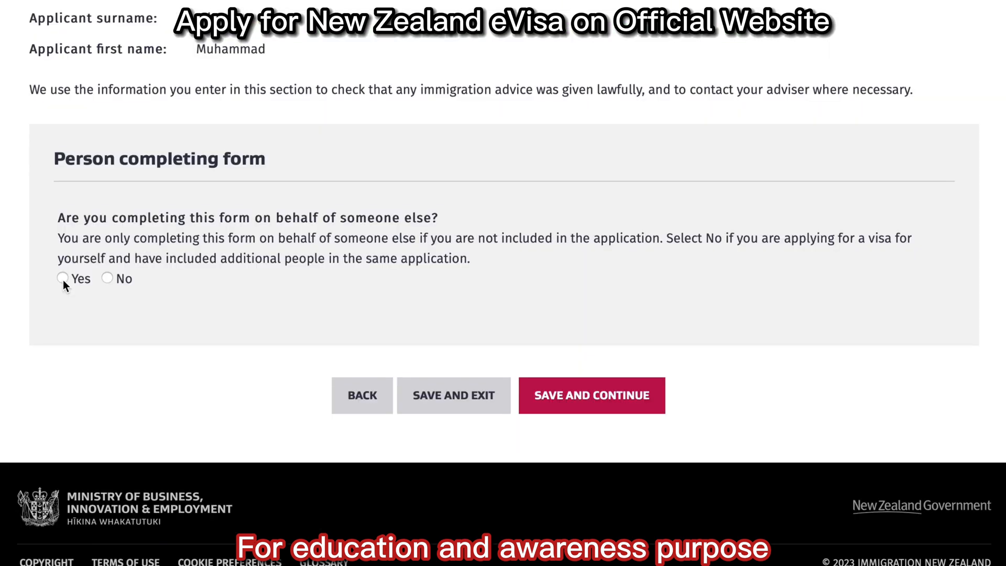
pyautogui.click(108, 278)
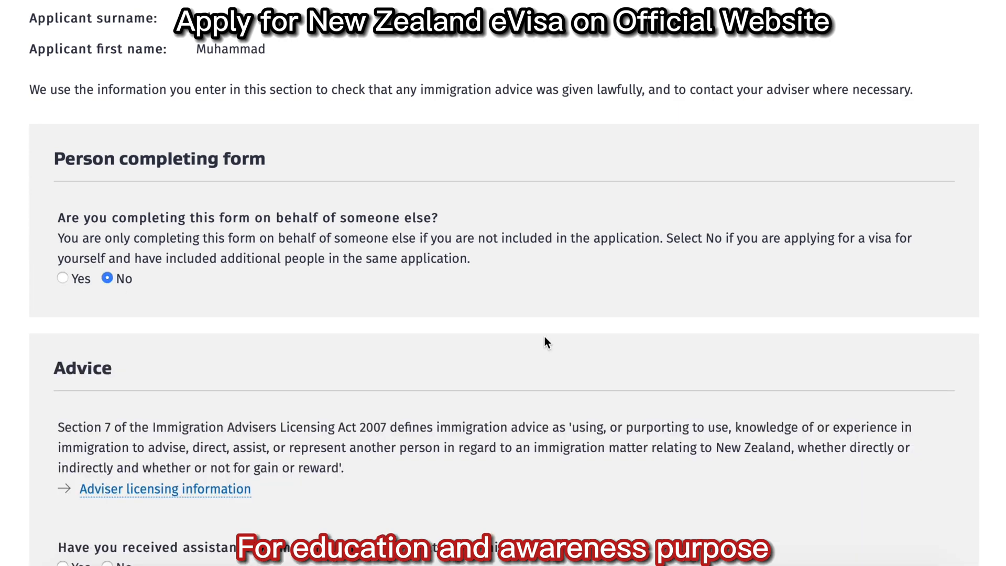
pyautogui.scroll(-6, 504, 283)
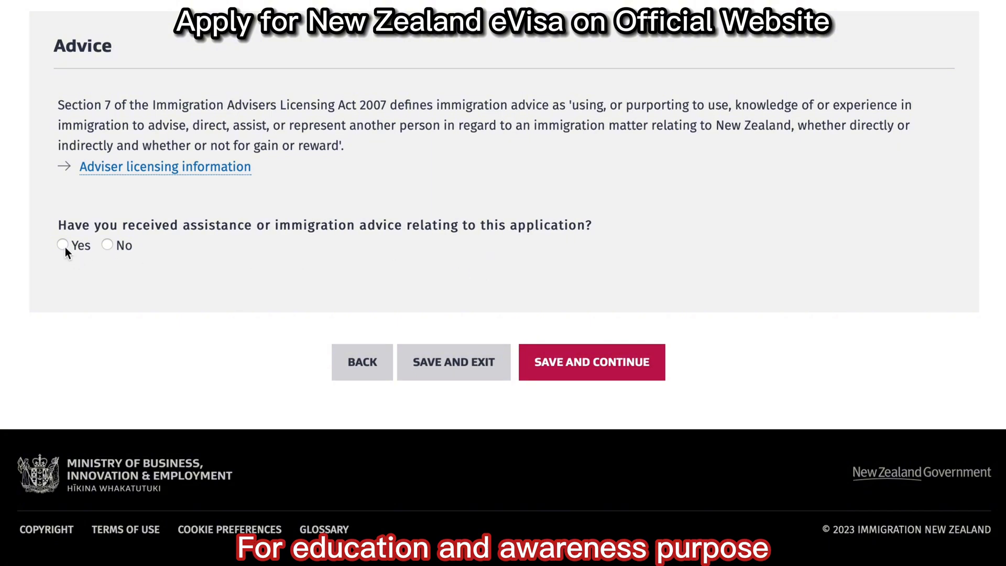
pyautogui.click(107, 245)
pyautogui.click(591, 364)
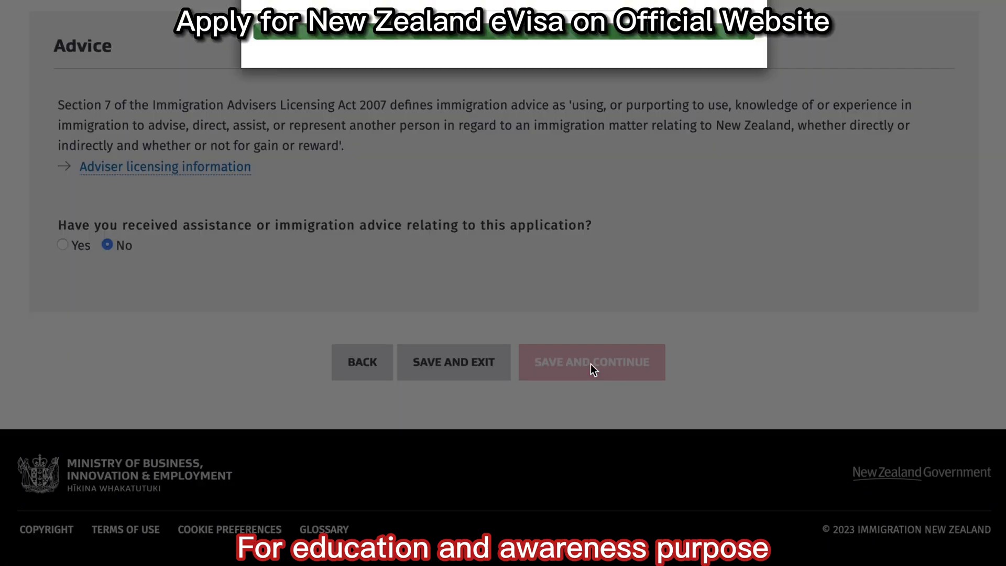
pyautogui.scroll(-5, 978, 295)
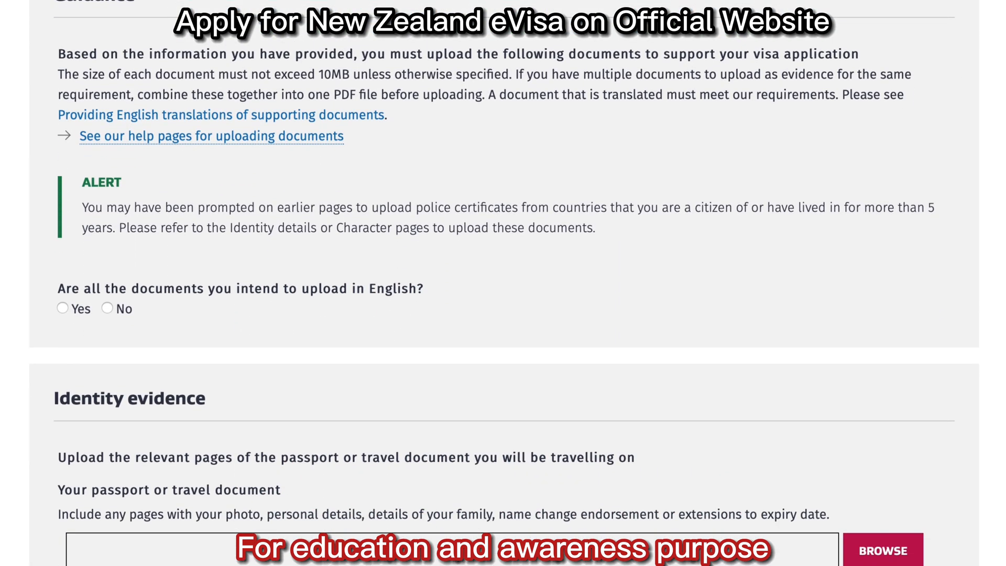
# Review the supporting-documents page and answer No to living outside the country of citizenship.
pyautogui.scroll(-3, 504, 283)
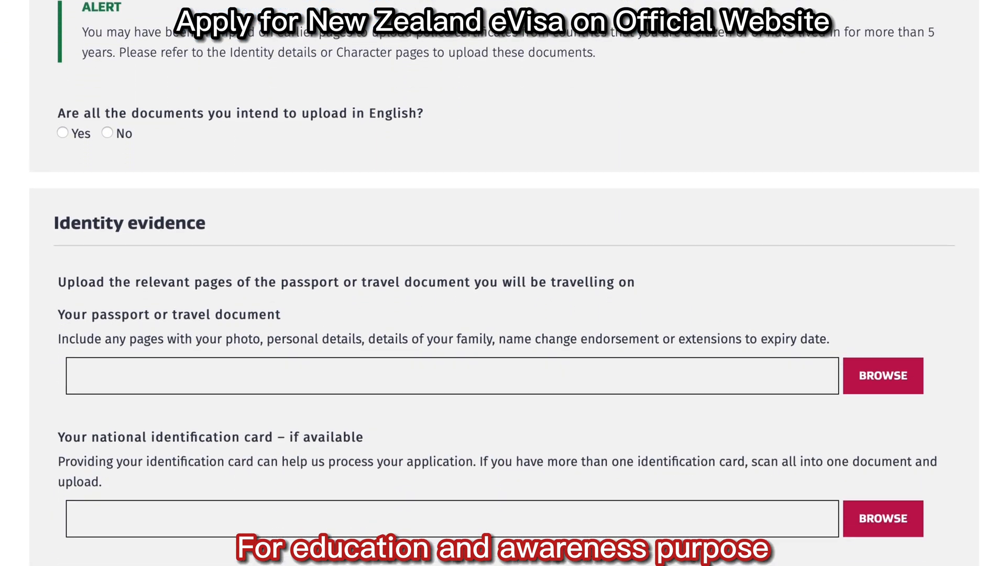
pyautogui.scroll(-1, 666, 131)
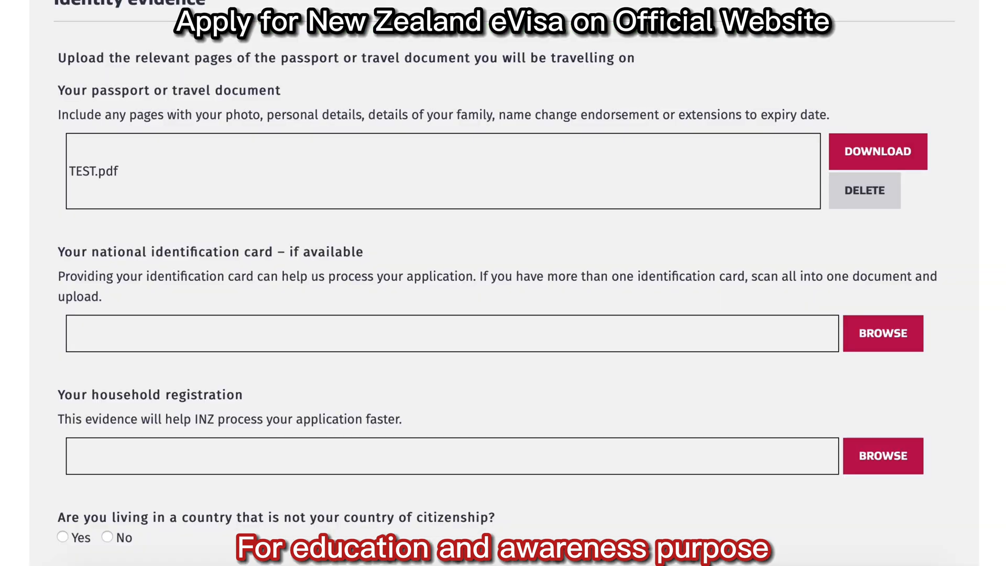
pyautogui.scroll(-5, 951, 119)
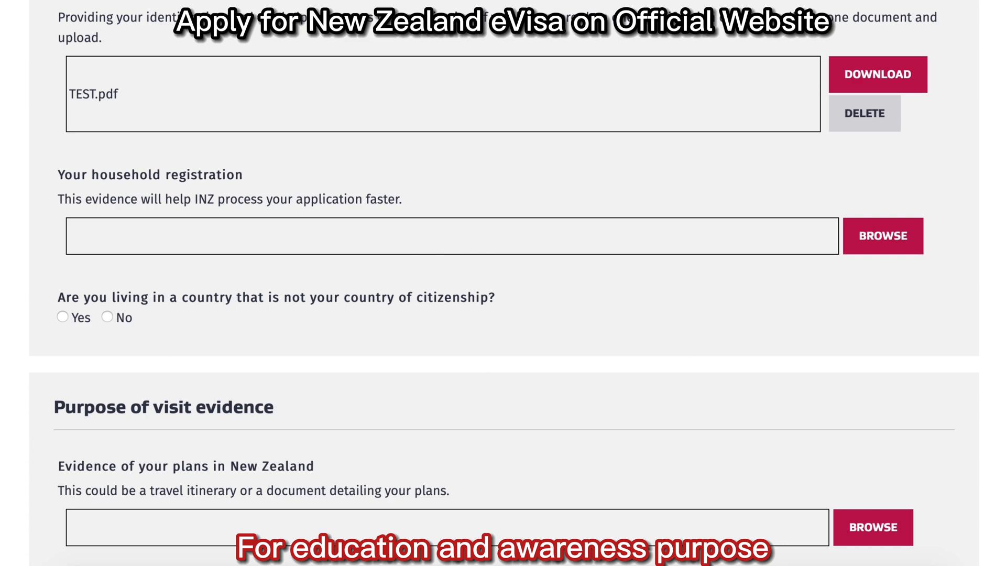
pyautogui.scroll(-4, 503, 284)
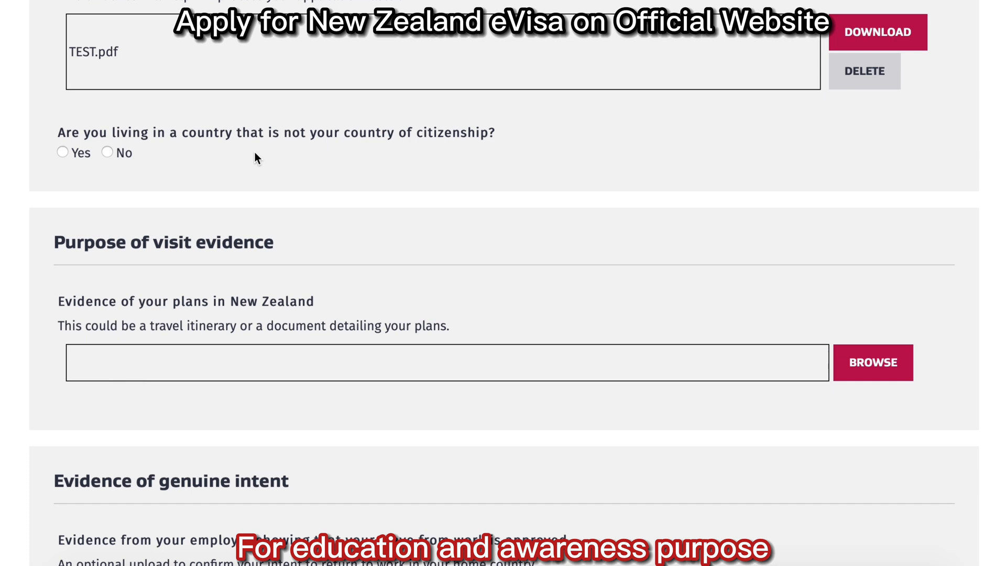
pyautogui.click(108, 153)
pyautogui.scroll(-5, 111, 153)
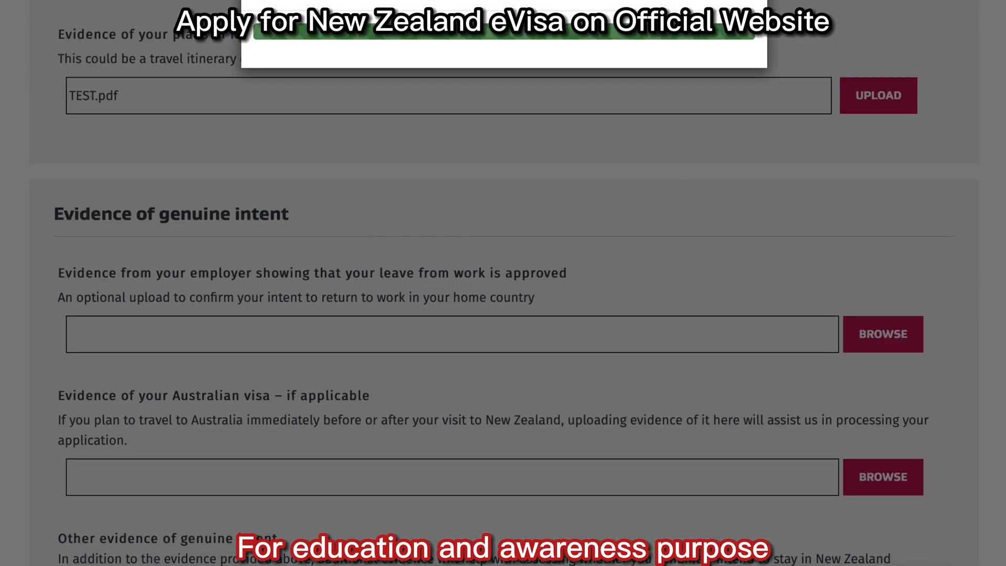
pyautogui.scroll(-5, 504, 290)
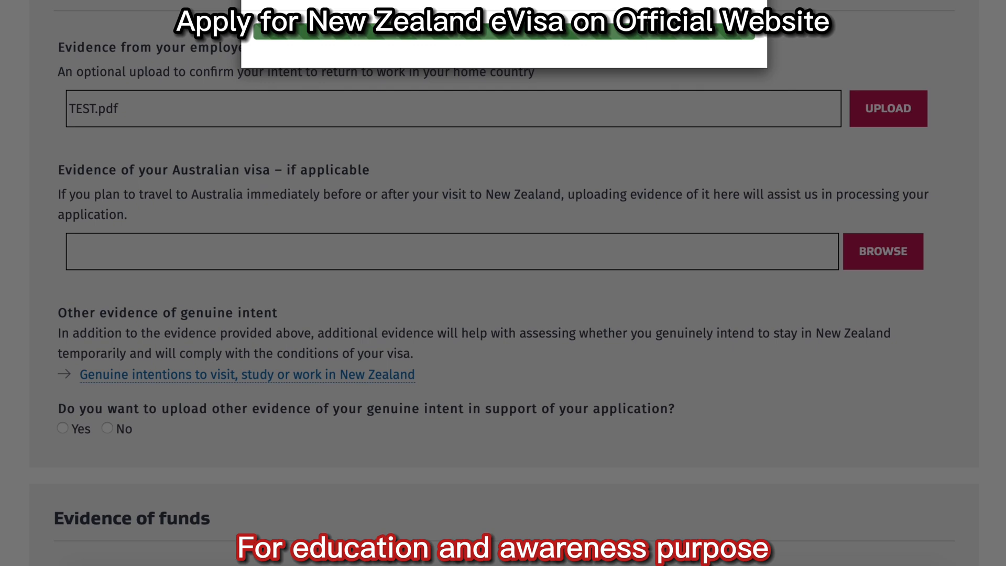
pyautogui.scroll(-5, 505, 285)
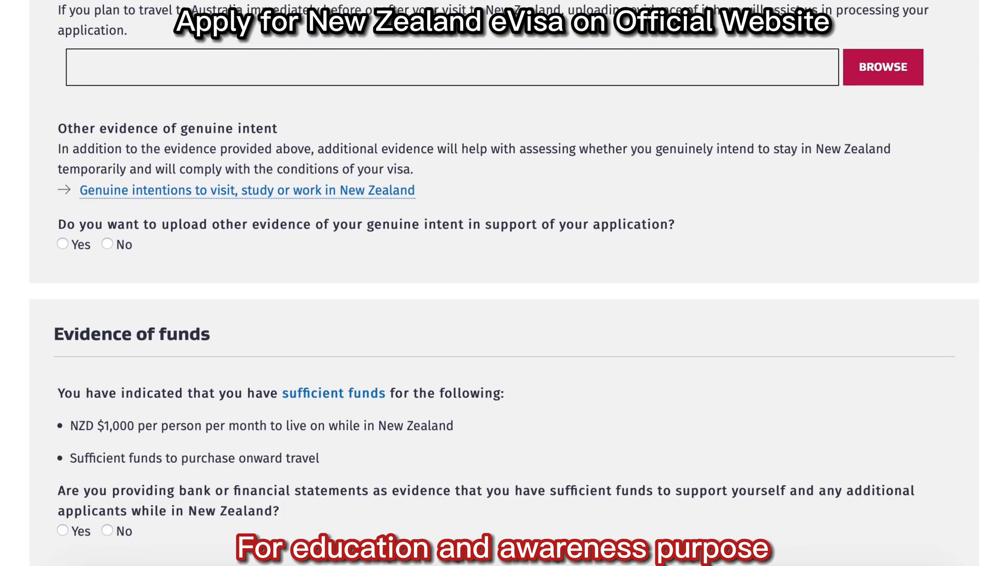
pyautogui.scroll(-1, 505, 283)
pyautogui.scroll(-2, 505, 283)
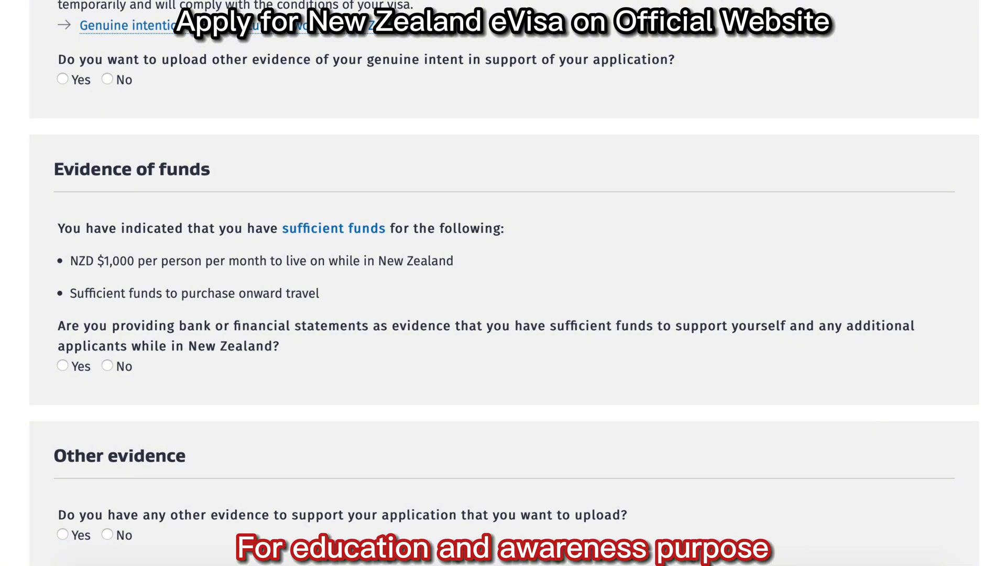
pyautogui.scroll(1, 144, 90)
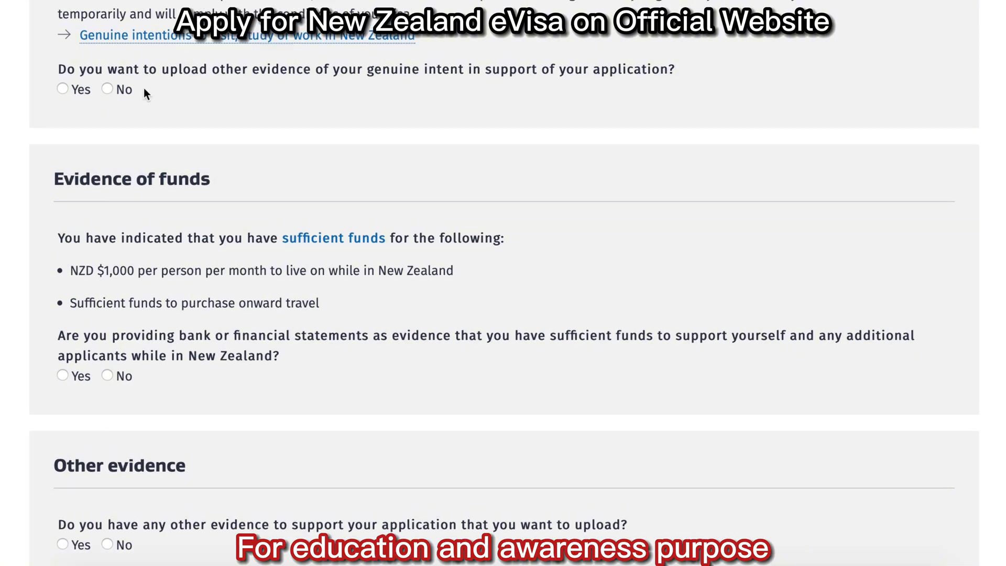
# Add other genuine intent evidence, uploading TEST.pdf as a Cover letter.
pyautogui.click(62, 90)
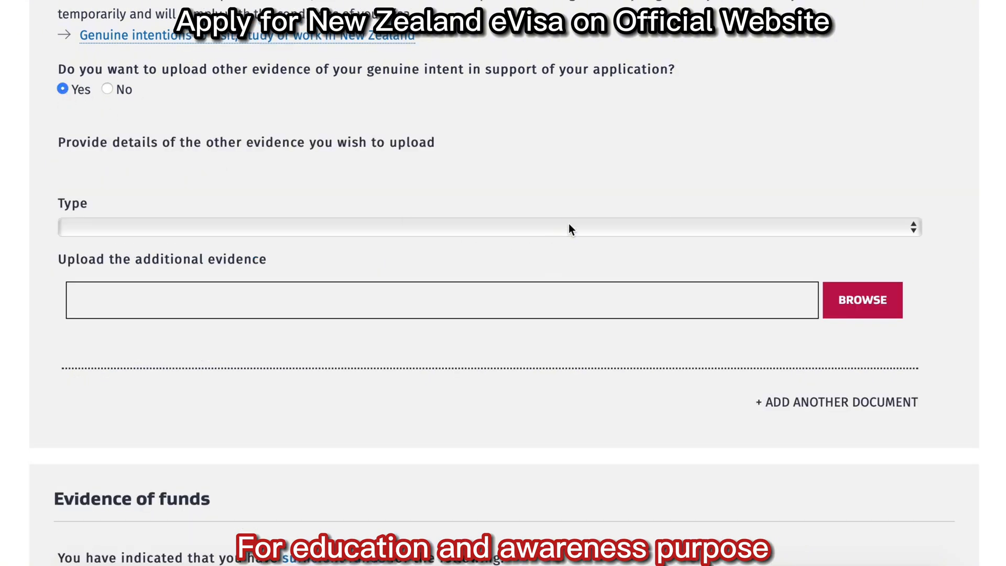
pyautogui.click(901, 234)
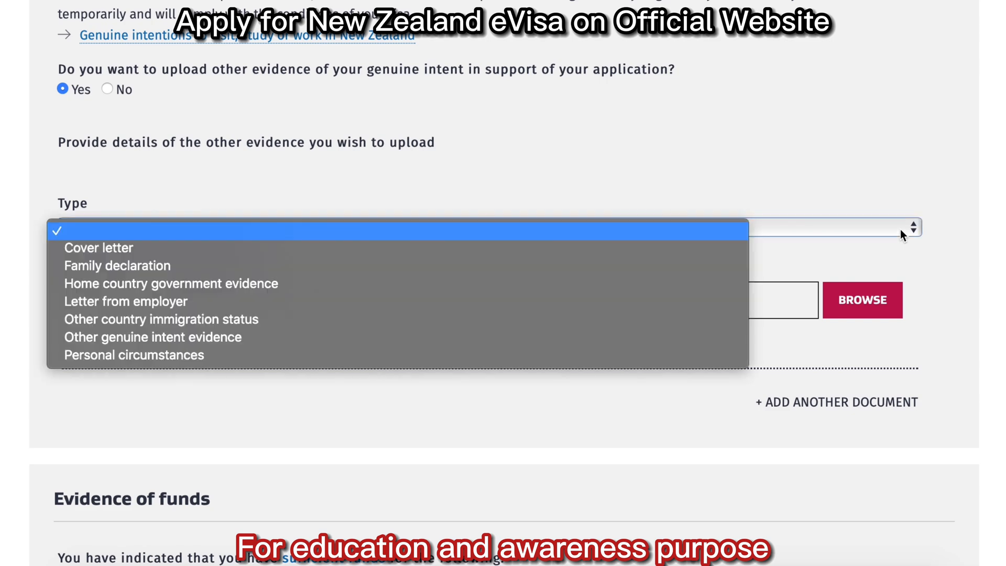
pyautogui.click(723, 254)
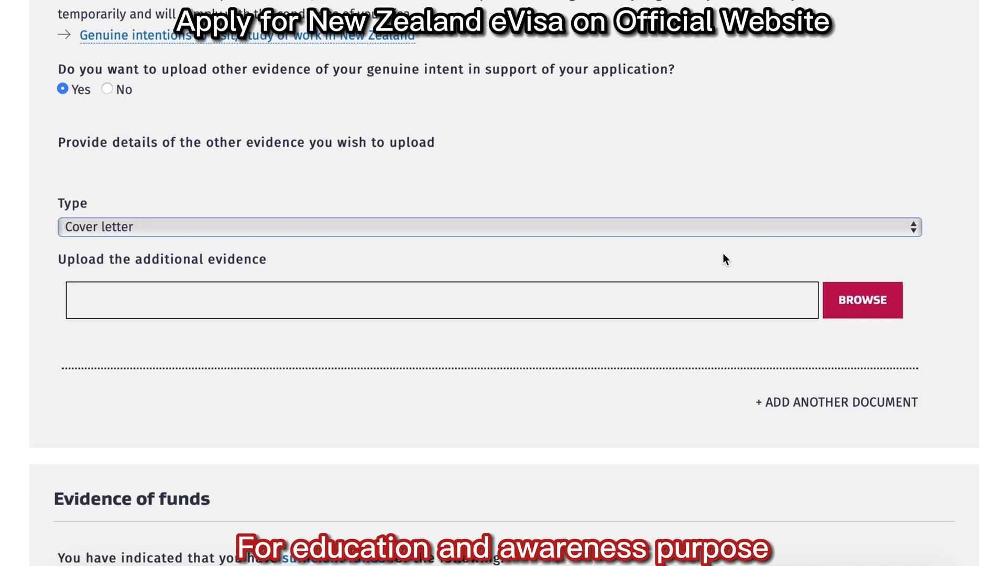
pyautogui.click(851, 299)
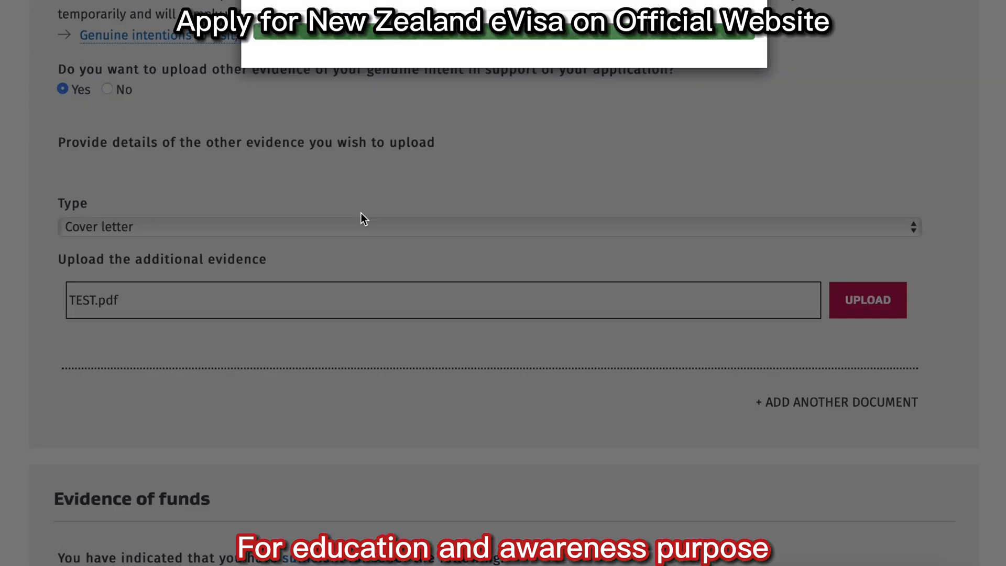
# Add another additional evidence document entry, leaving its type unselected.
pyautogui.scroll(-4, 503, 283)
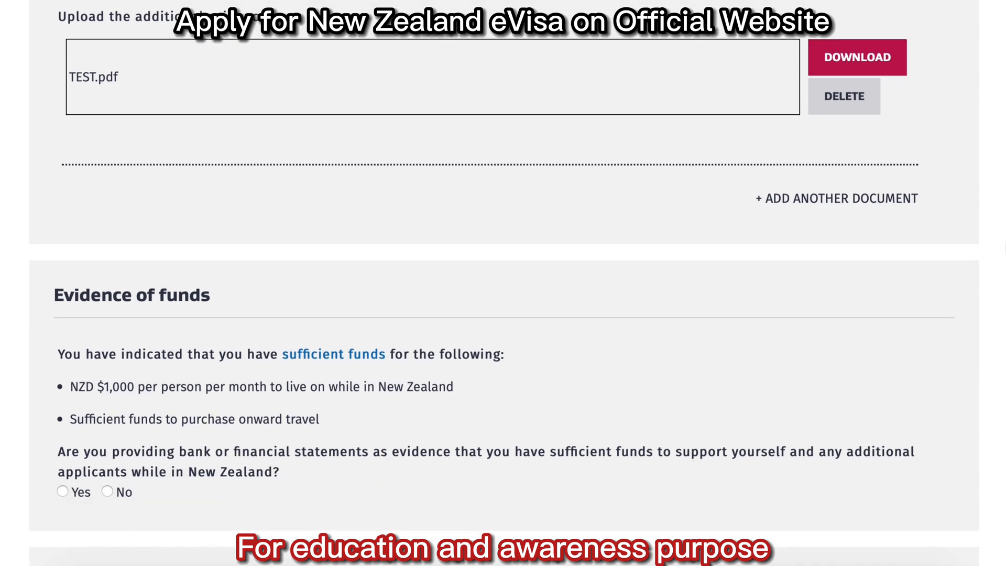
pyautogui.click(833, 199)
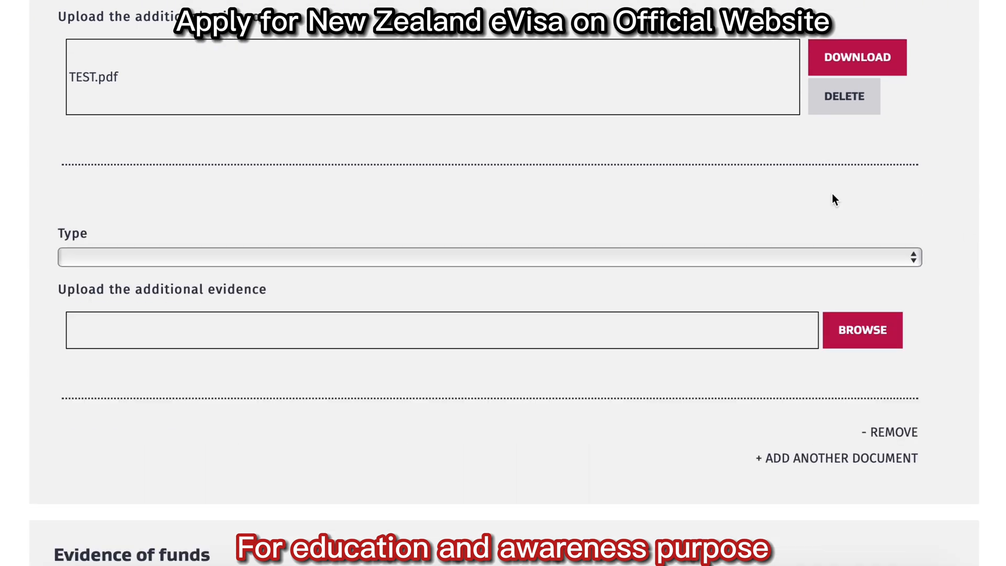
pyautogui.click(433, 259)
pyautogui.click(431, 259)
pyautogui.scroll(-10, 871, 278)
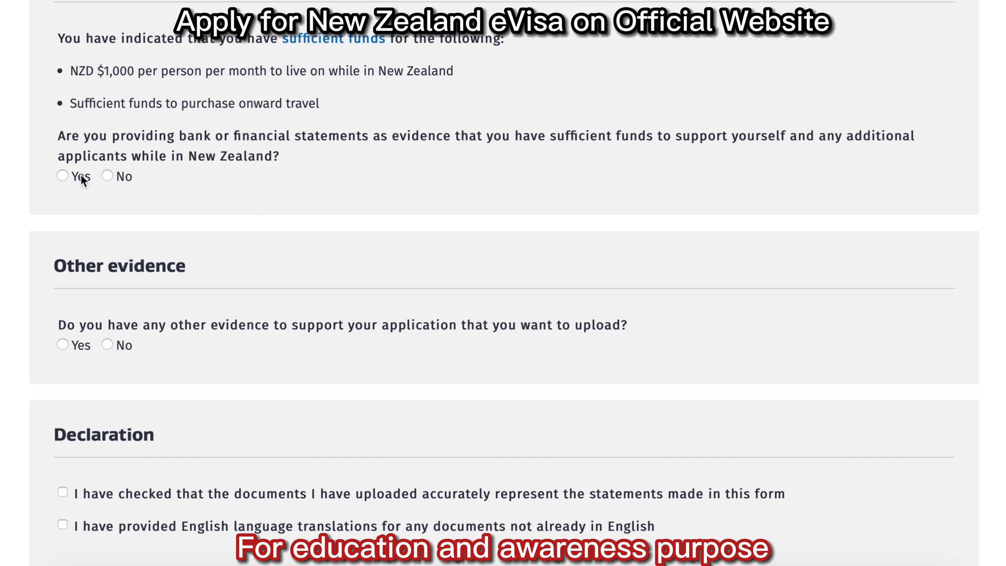
# Use bank statements as funds evidence: Current Account at Meezan Bank, Defence Branch.
pyautogui.click(63, 176)
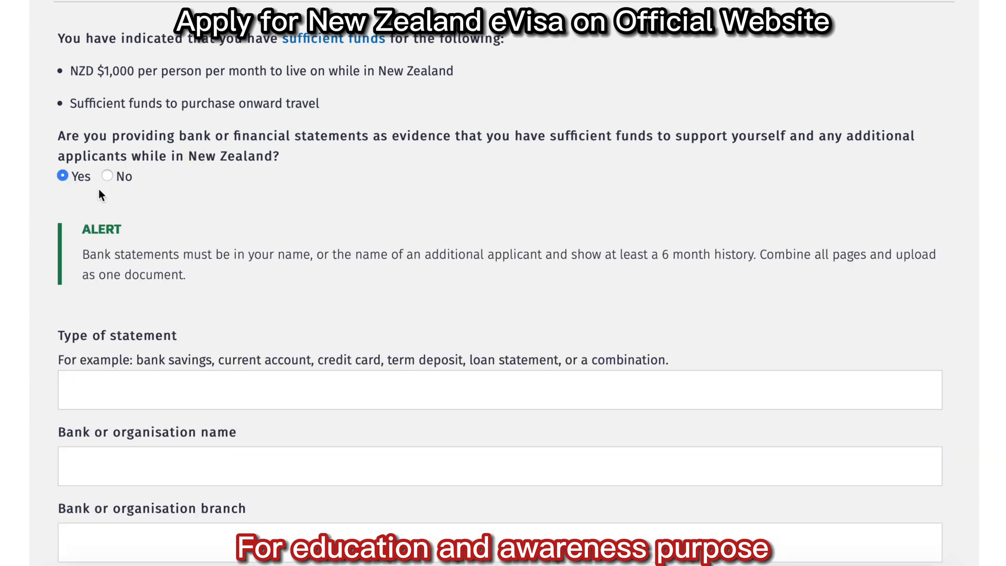
pyautogui.scroll(-5, 504, 283)
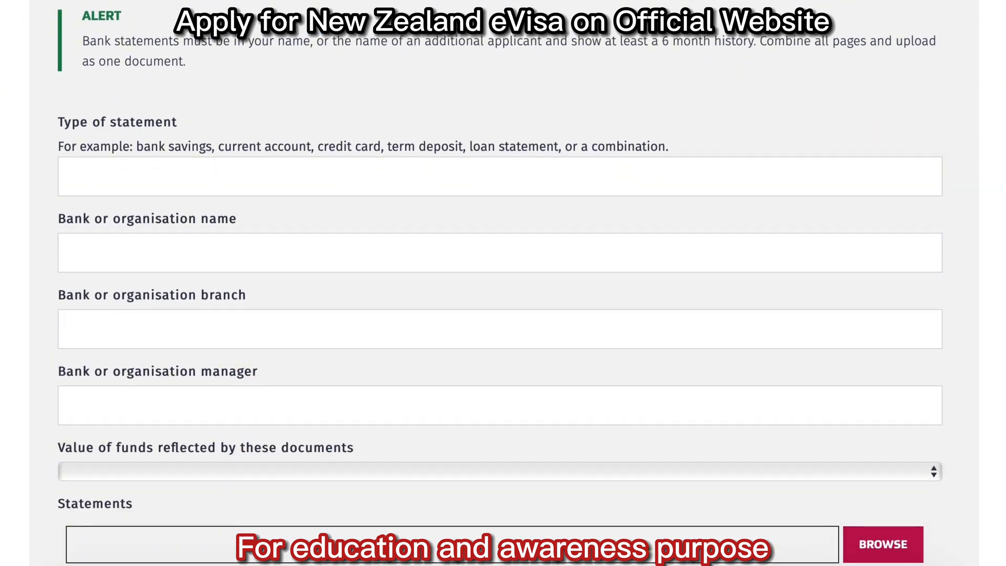
pyautogui.click(260, 124)
pyautogui.write('Current Account')
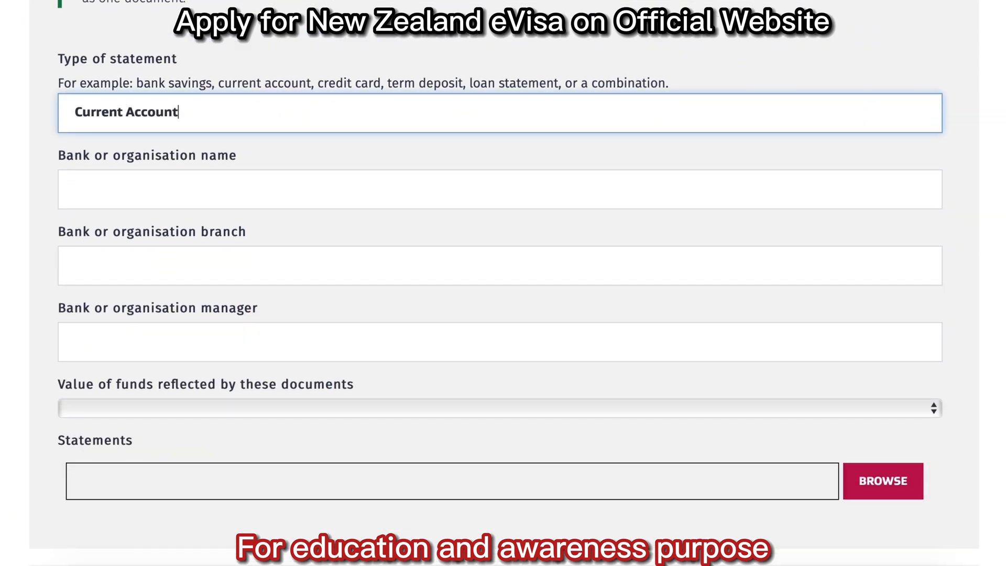
pyautogui.click(238, 187)
pyautogui.write('Meezan Bank')
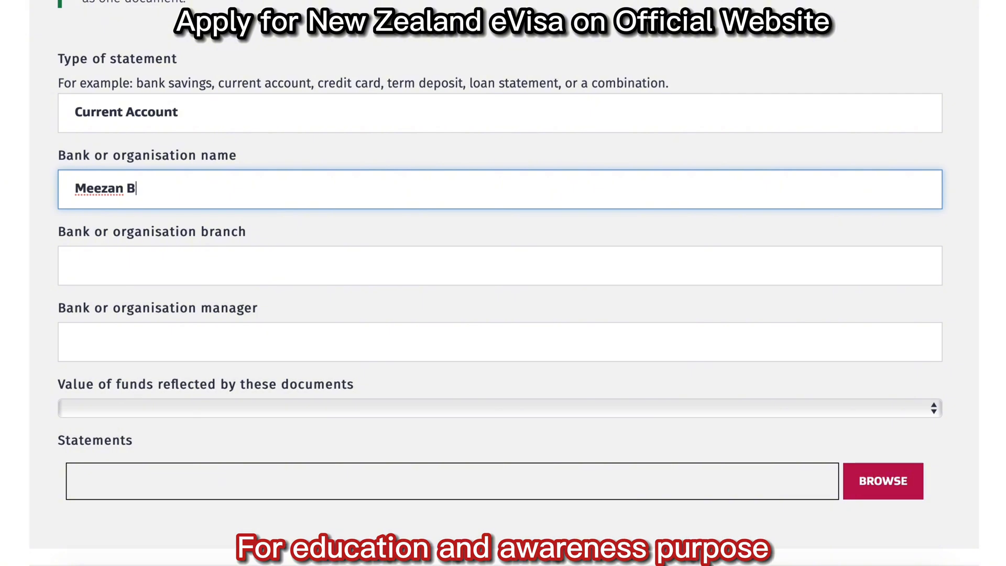
pyautogui.click(214, 258)
pyautogui.write('Defence Branch')
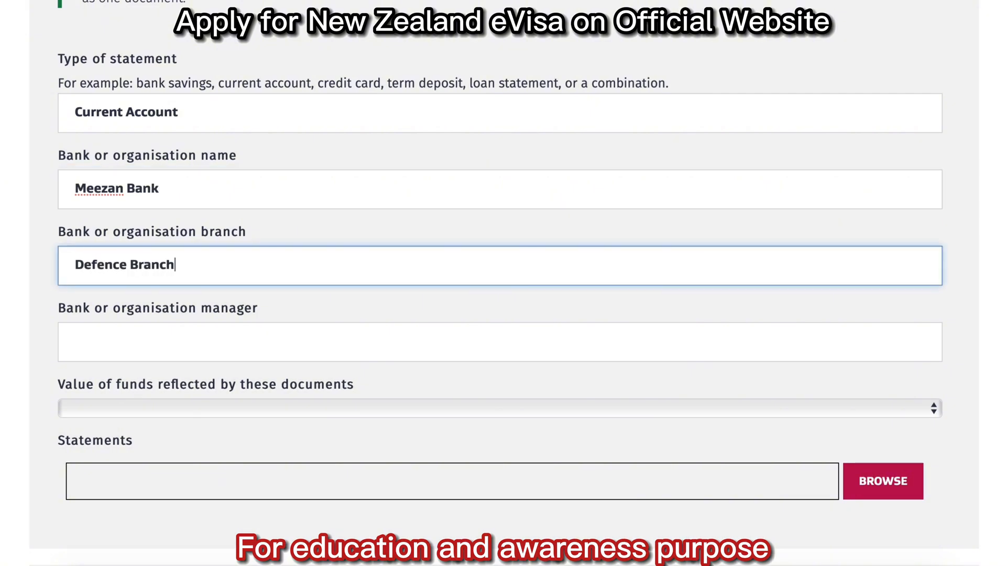
pyautogui.click(196, 350)
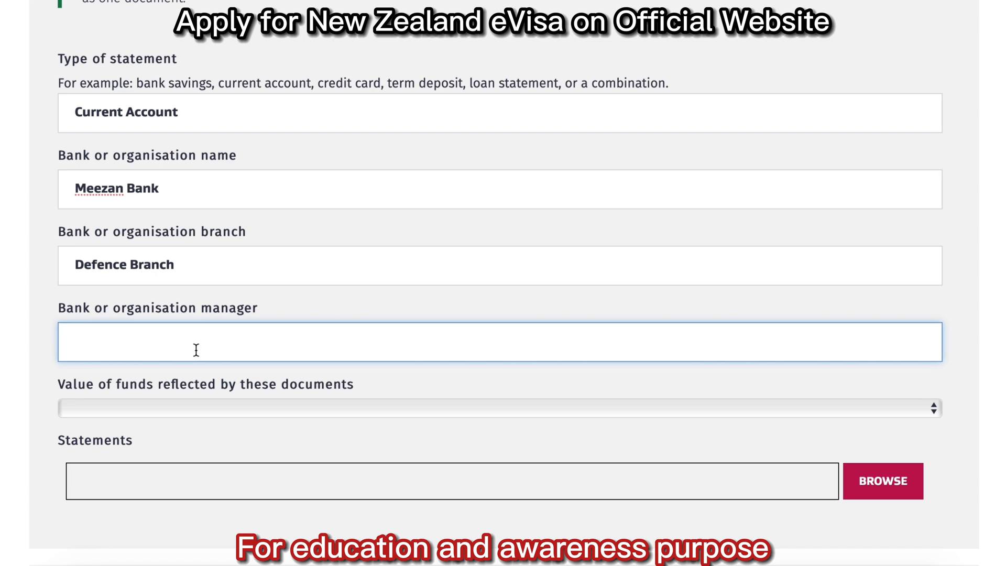
# Set funds value to NZD $4,200 - $6,000, upload the statement, and answer Yes to other evidence.
pyautogui.click(283, 409)
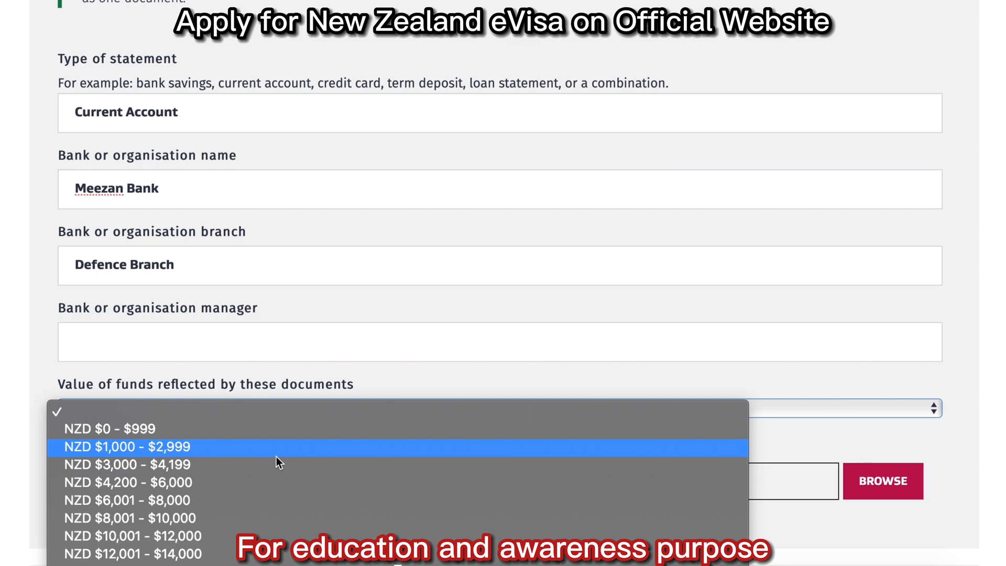
pyautogui.click(272, 476)
pyautogui.click(884, 481)
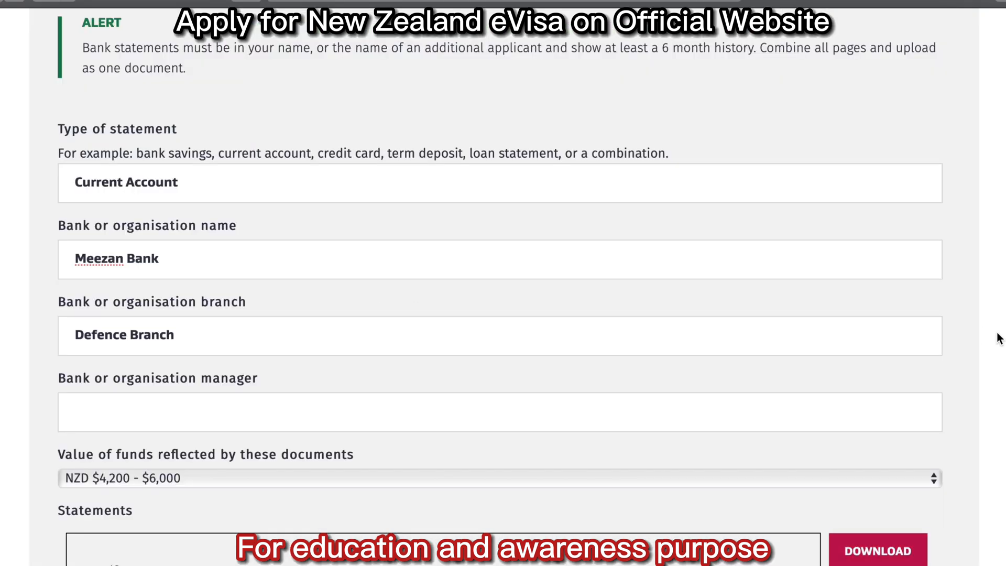
pyautogui.scroll(-10, 998, 337)
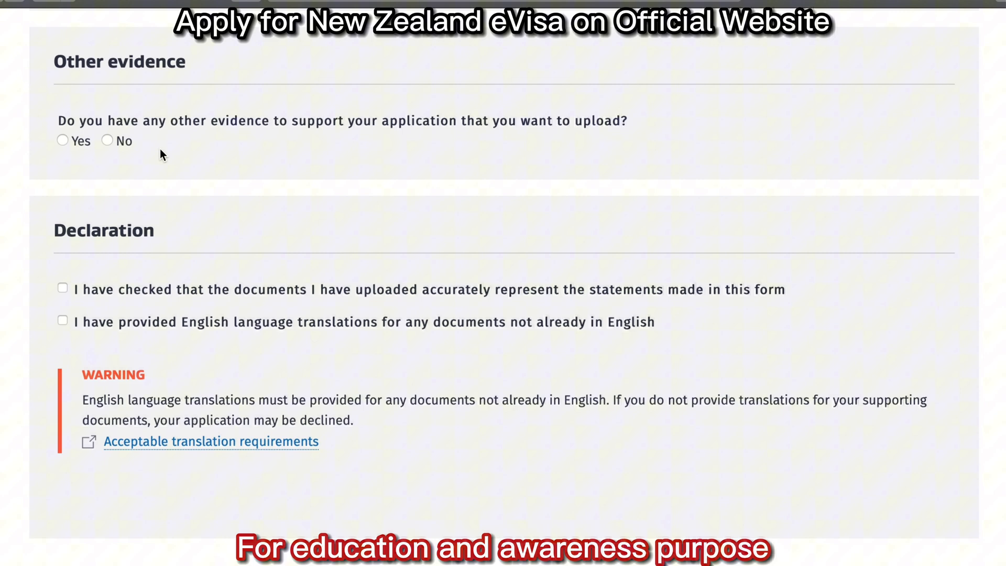
pyautogui.click(63, 141)
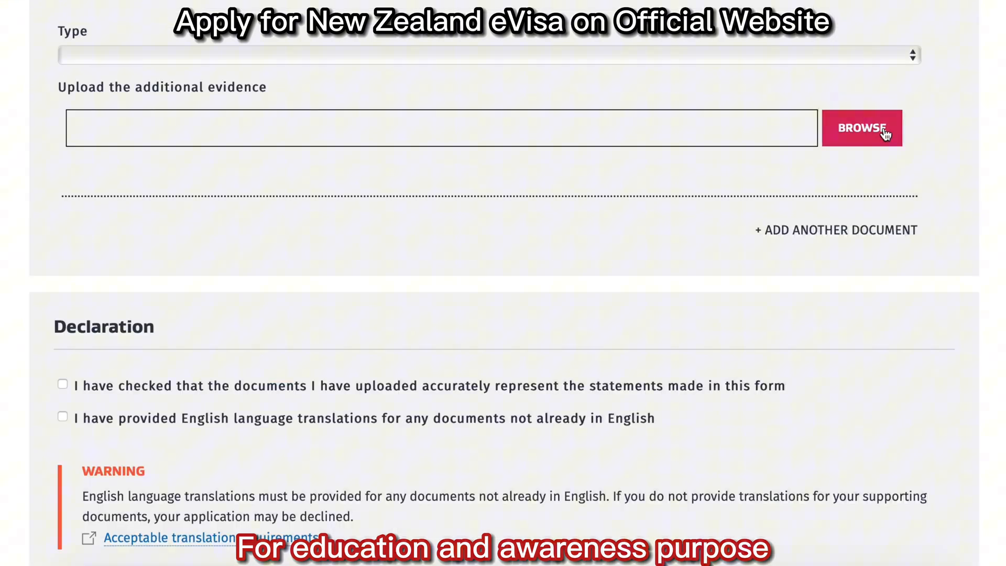
pyautogui.scroll(-5, 837, 315)
pyautogui.scroll(-1, 837, 314)
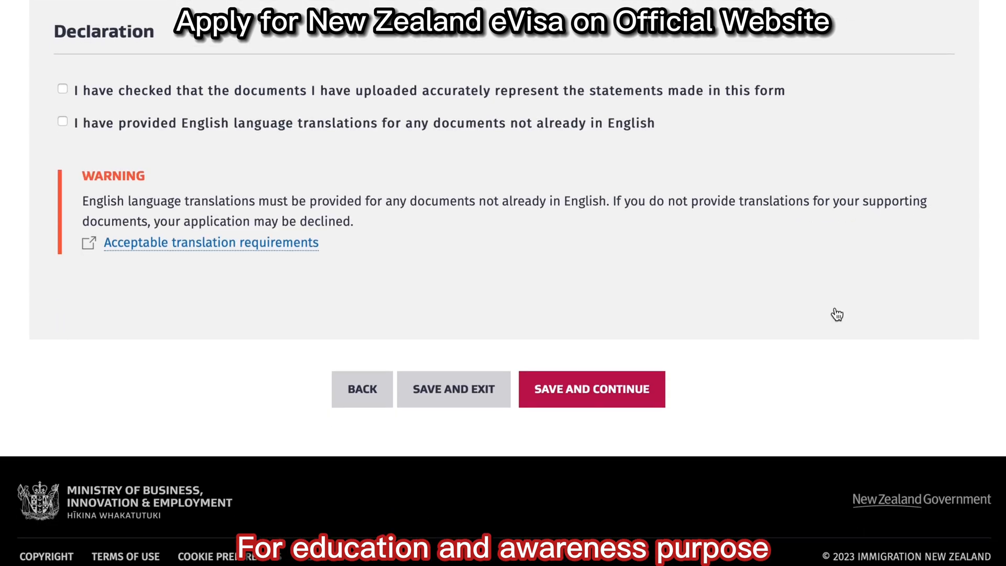
# Confirm the uploaded documents match the form, then review the application summary.
pyautogui.click(63, 91)
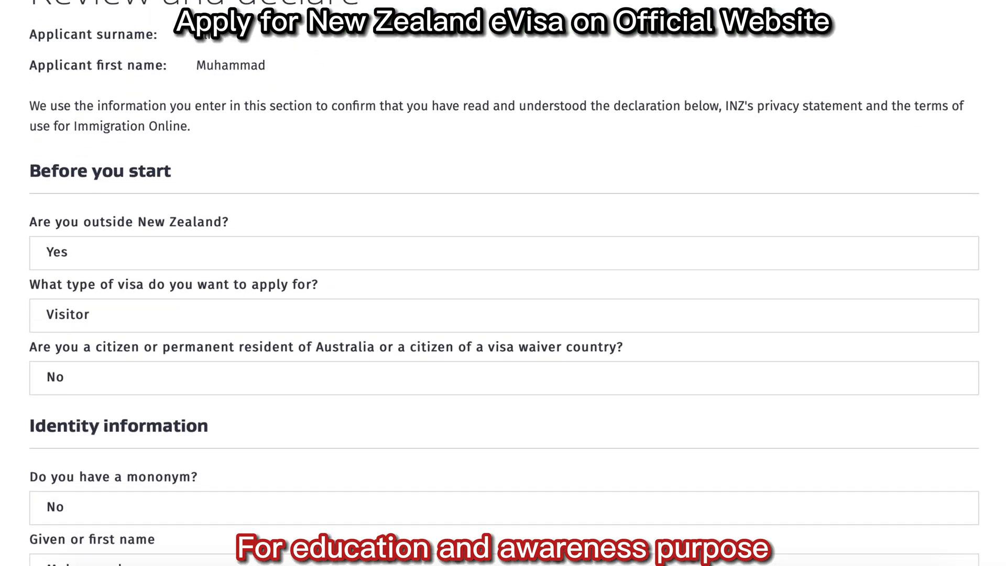
pyautogui.scroll(-15, 503, 290)
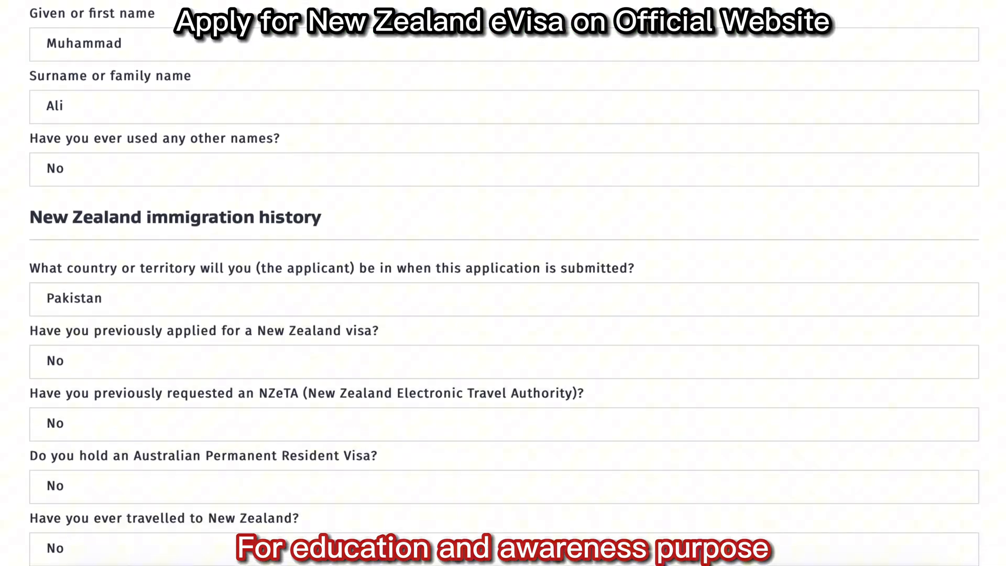
pyautogui.scroll(-10, 504, 289)
pyautogui.scroll(5, 503, 289)
pyautogui.scroll(-14, 503, 290)
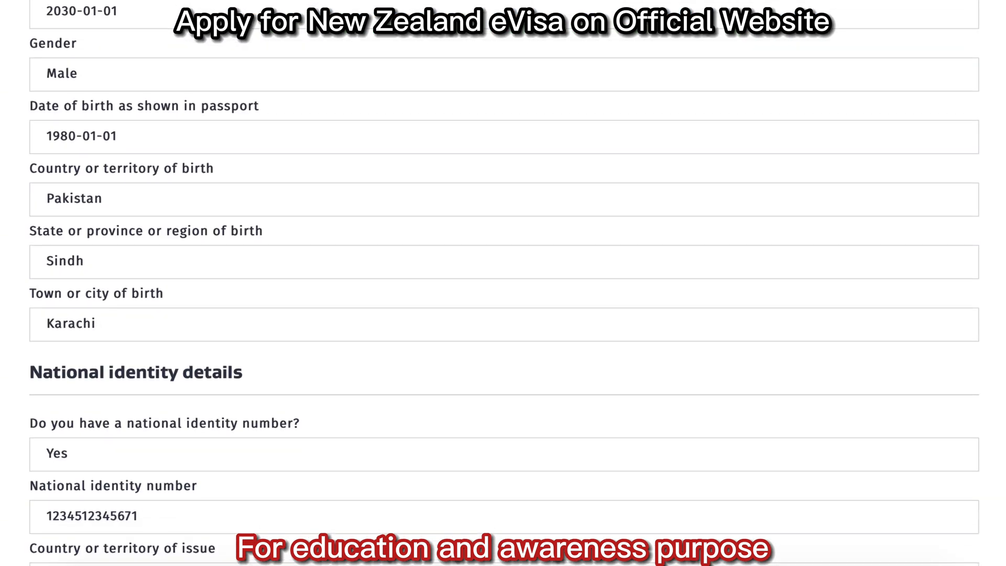
pyautogui.scroll(-20, 503, 289)
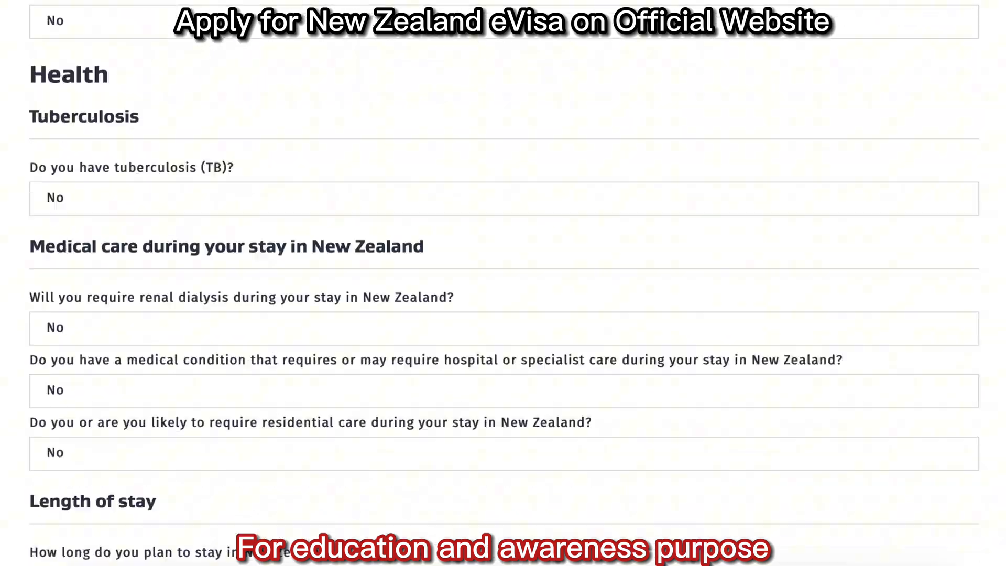
pyautogui.scroll(-20, 503, 289)
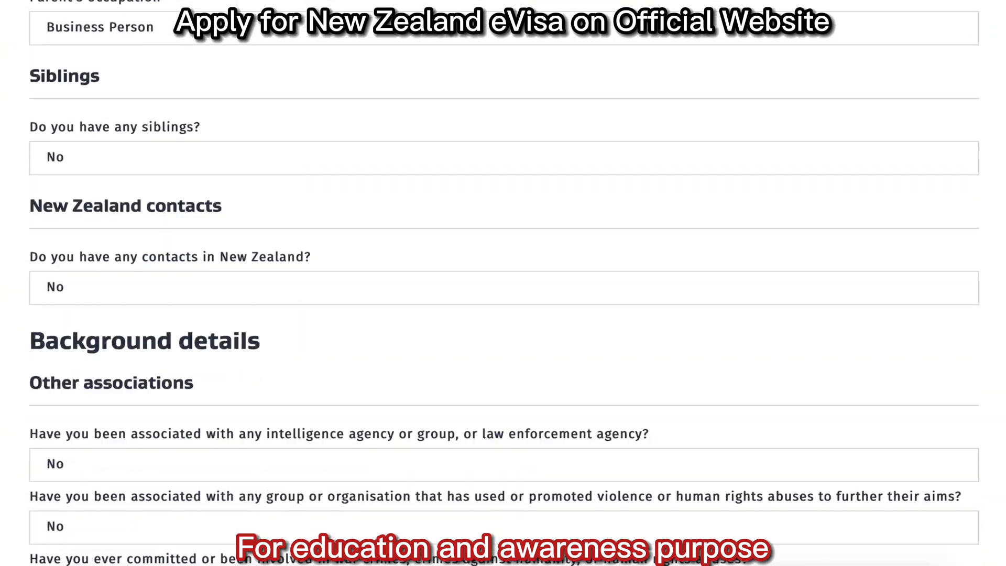
pyautogui.scroll(-20, 503, 290)
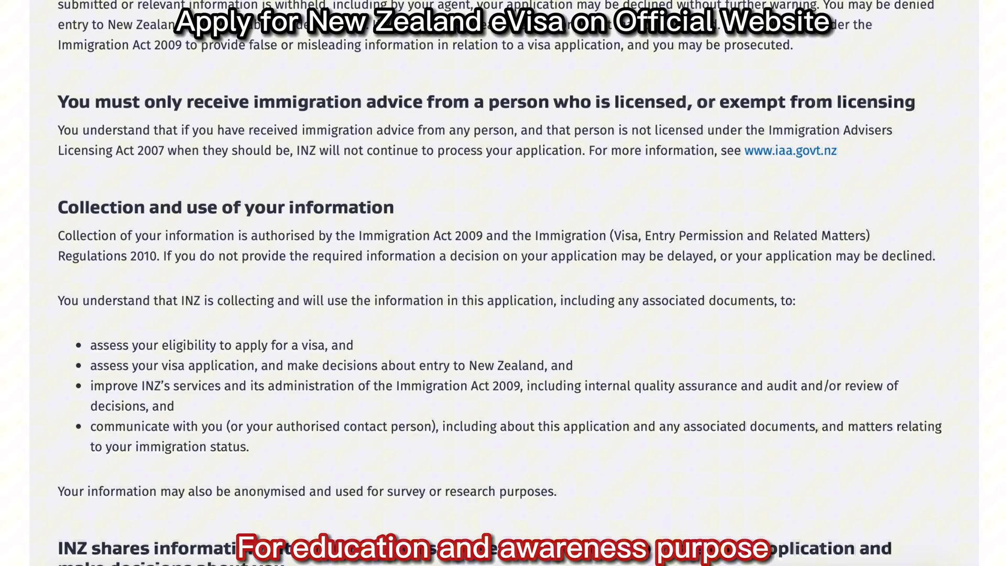
pyautogui.scroll(-10, 504, 290)
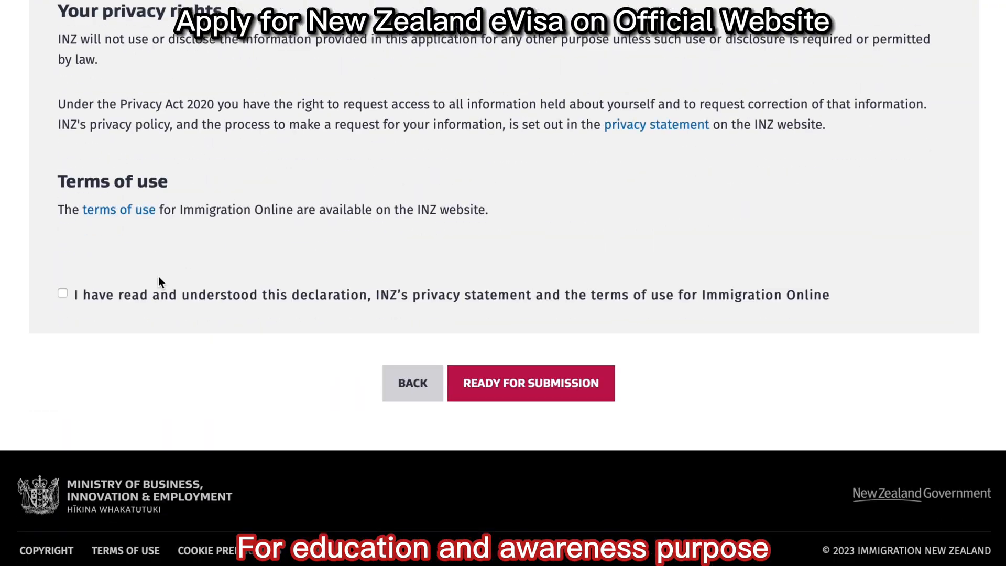
# Accept the final declaration and privacy terms and mark the application ready for submission.
pyautogui.click(63, 294)
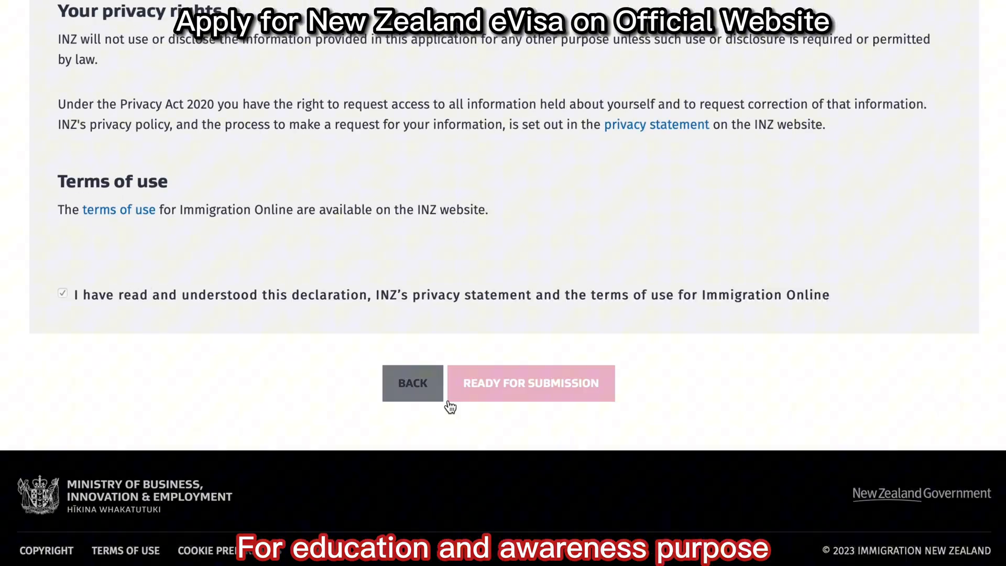
pyautogui.click(564, 396)
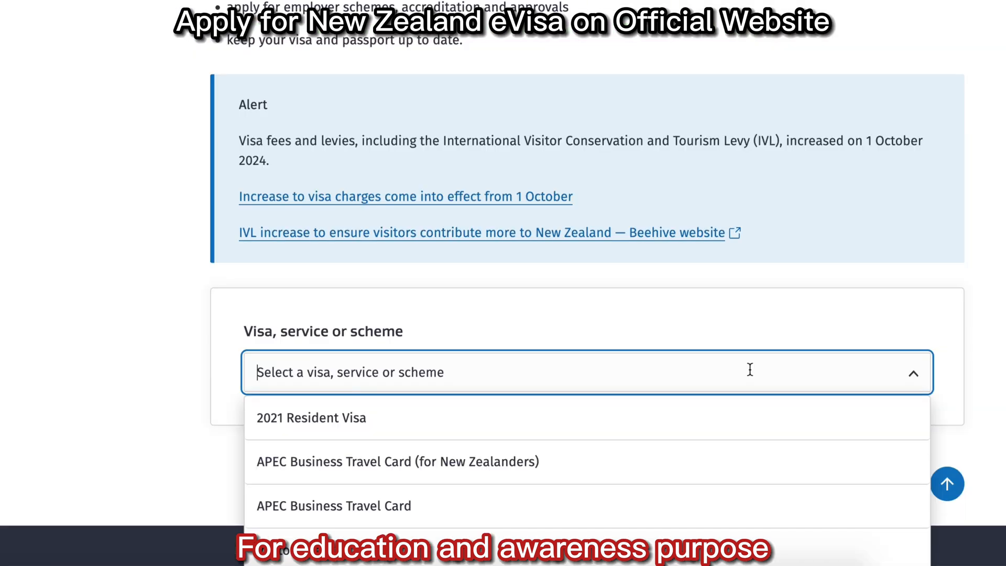
pyautogui.scroll(-3, 750, 369)
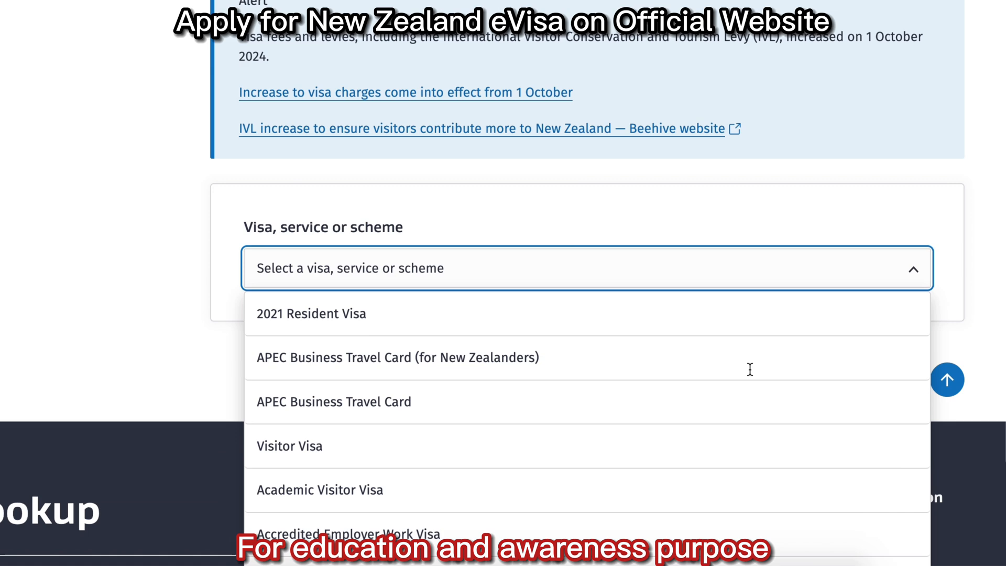
# Choose Visitor Visa with Pakistan as both passport nationality and application location.
pyautogui.click(664, 443)
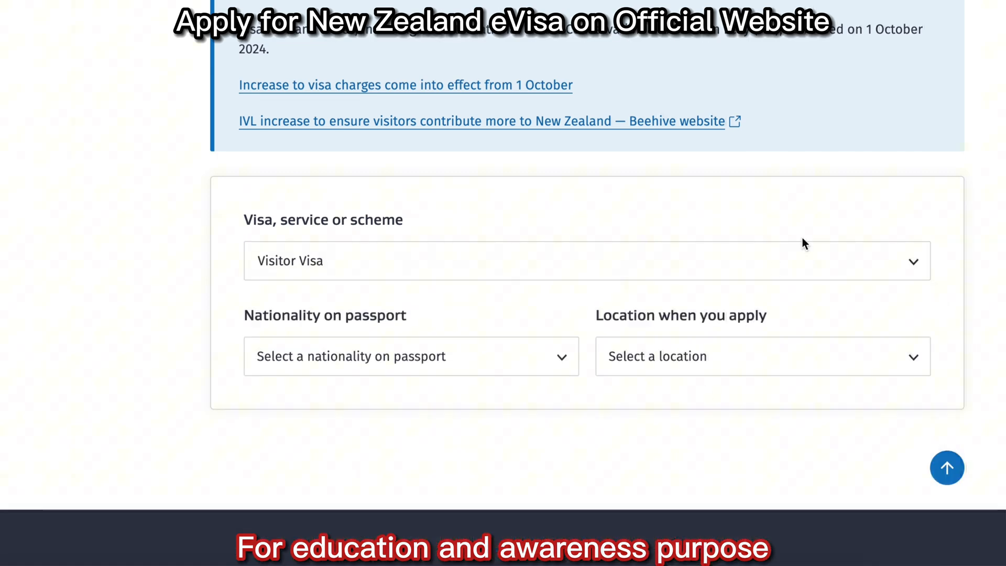
pyautogui.click(528, 370)
pyautogui.write('pa')
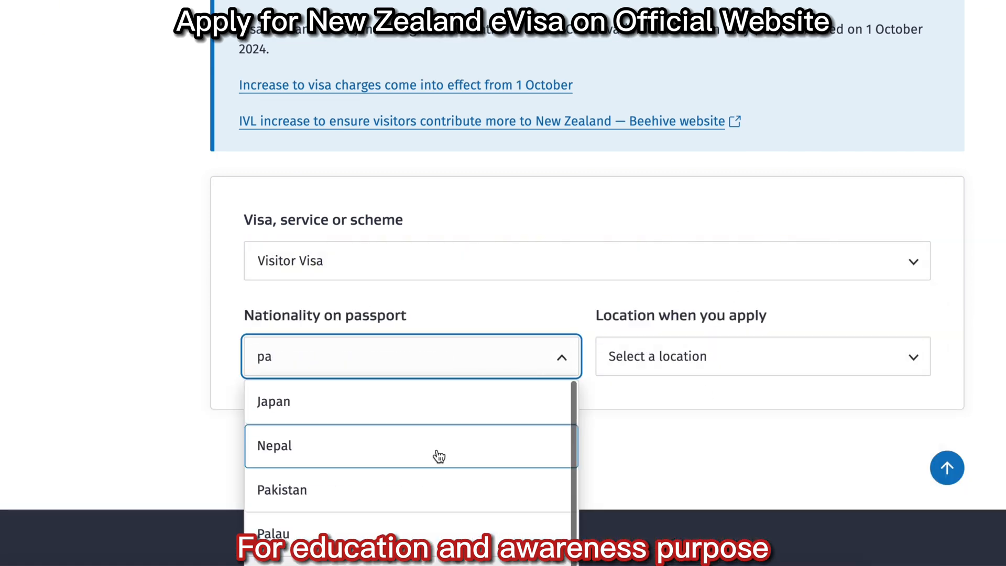
pyautogui.click(426, 486)
pyautogui.click(707, 361)
pyautogui.write('pa')
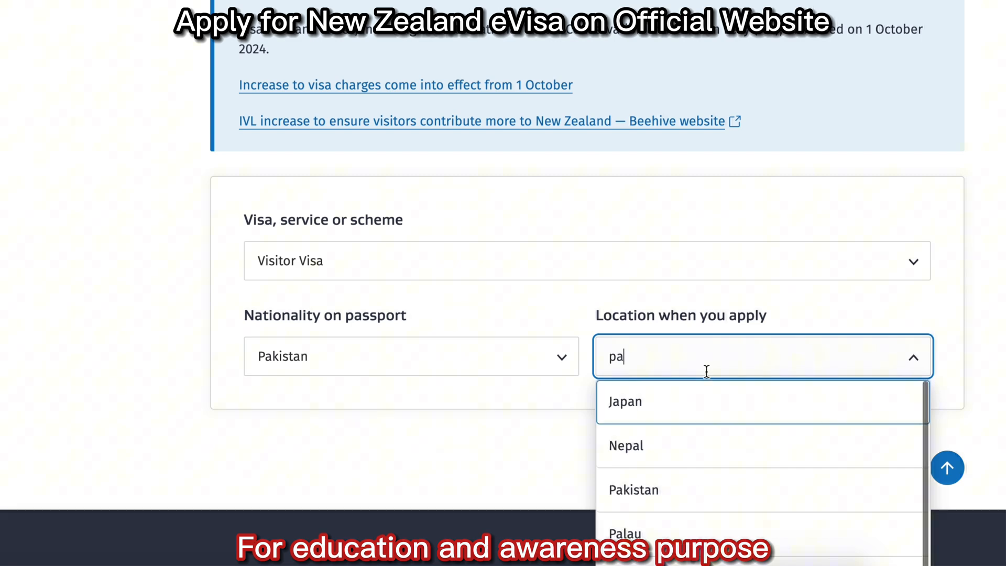
pyautogui.click(647, 487)
# Set Apply online and 1 Person, then view fees: NZD $441, 80% within 2 weeks.
pyautogui.scroll(-3, 845, 330)
pyautogui.click(507, 289)
pyautogui.click(451, 341)
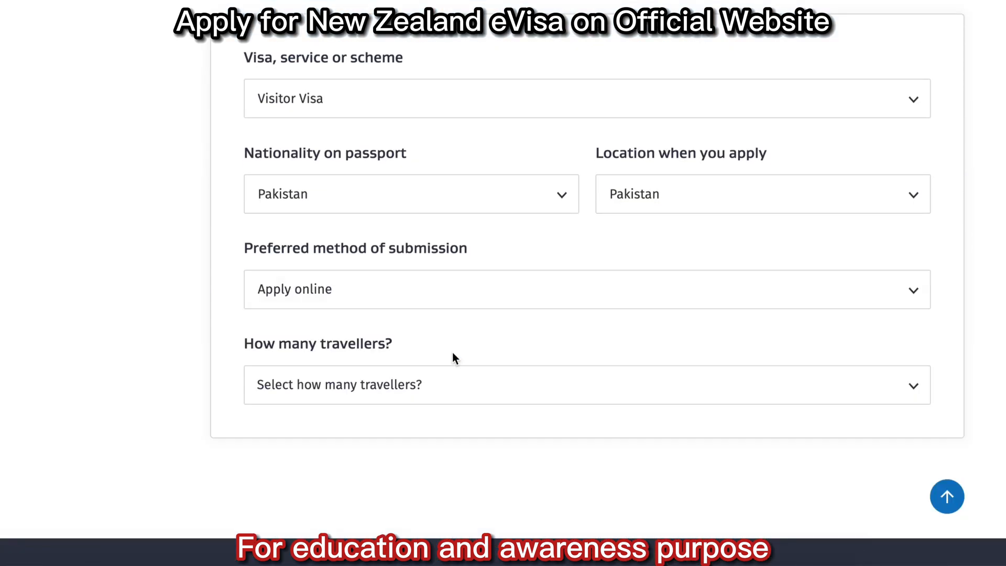
pyautogui.scroll(-3, 631, 242)
pyautogui.click(602, 232)
pyautogui.click(574, 286)
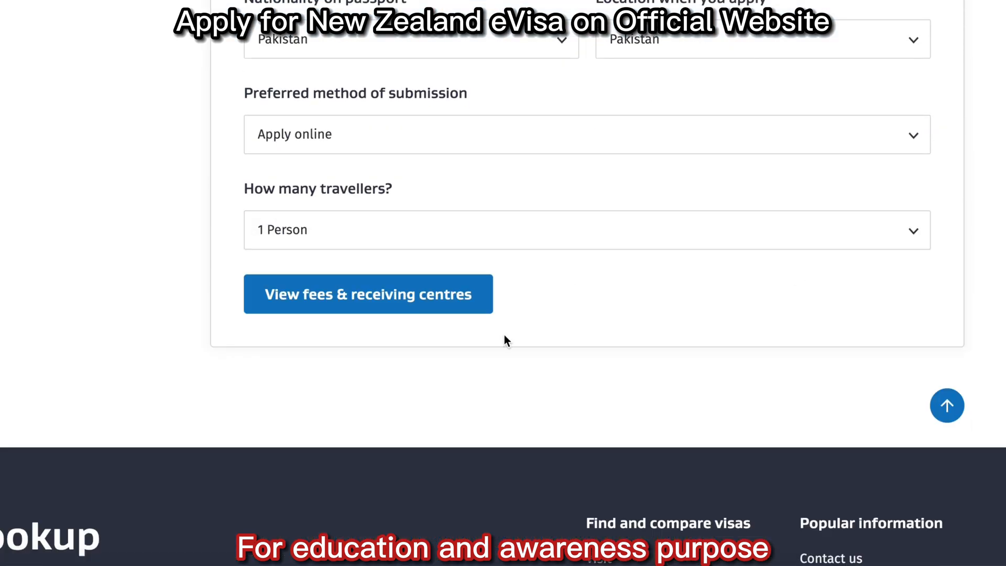
pyautogui.click(404, 296)
pyautogui.scroll(-2, 841, 257)
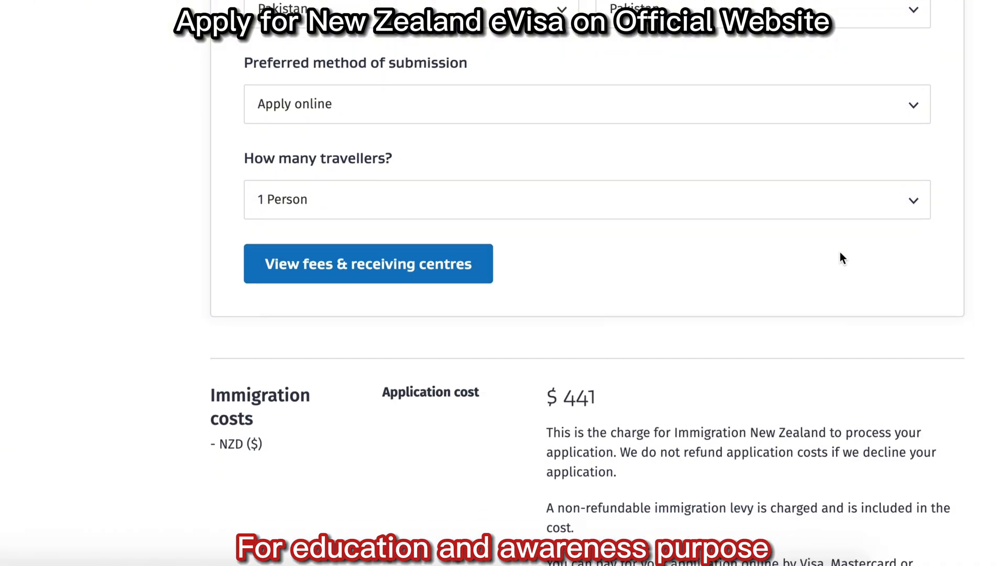
pyautogui.scroll(-3, 588, 283)
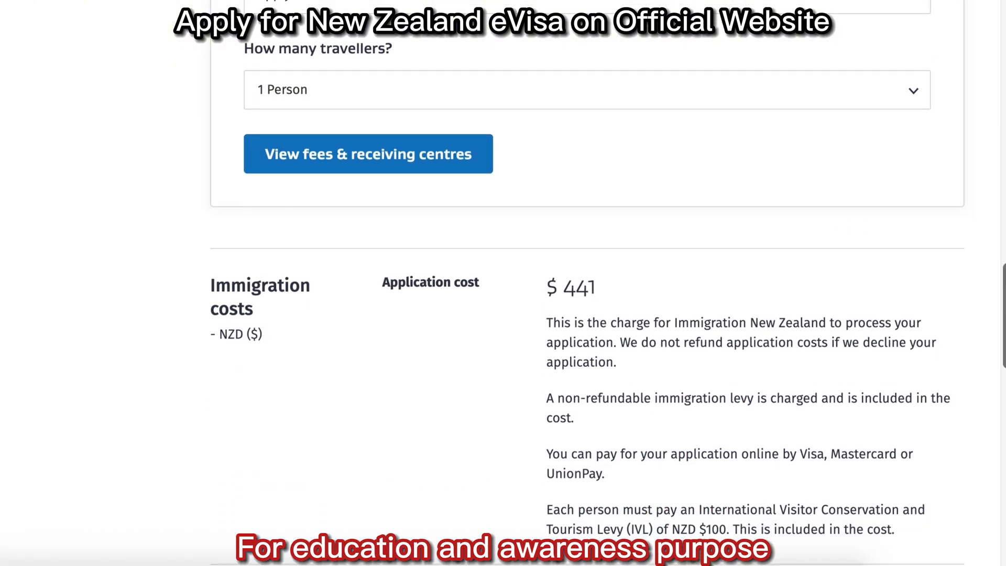
pyautogui.scroll(-2, 587, 283)
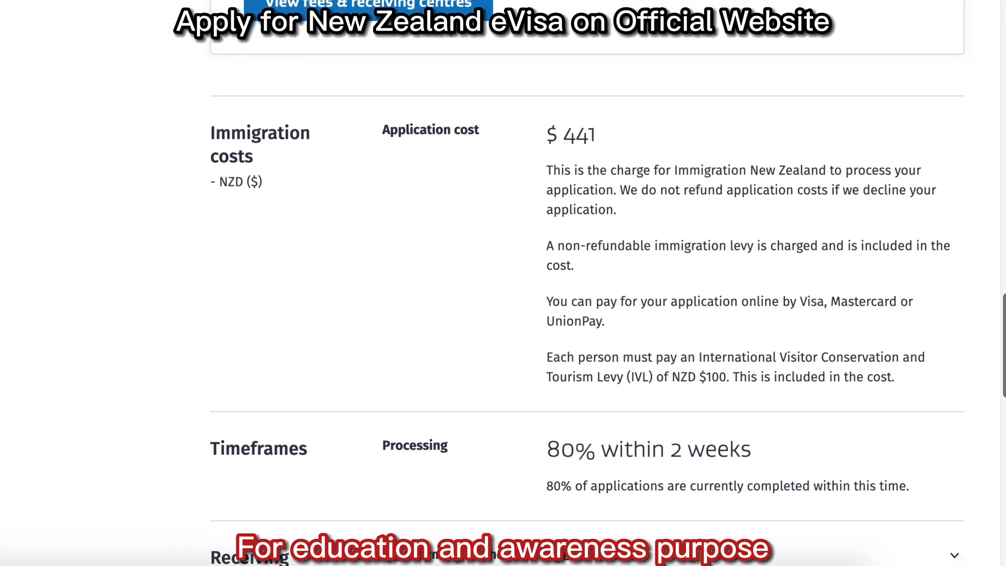
pyautogui.scroll(-1, 588, 283)
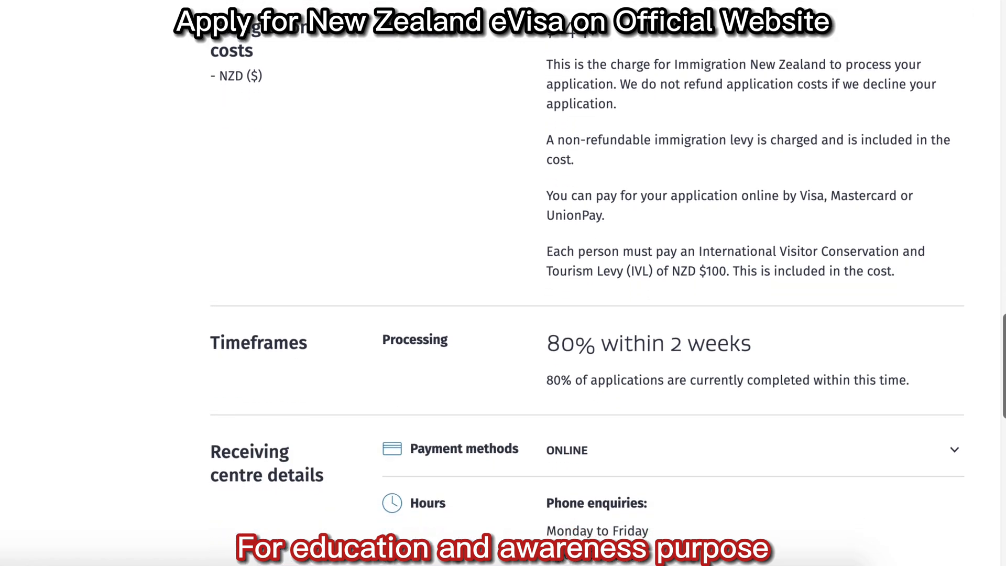